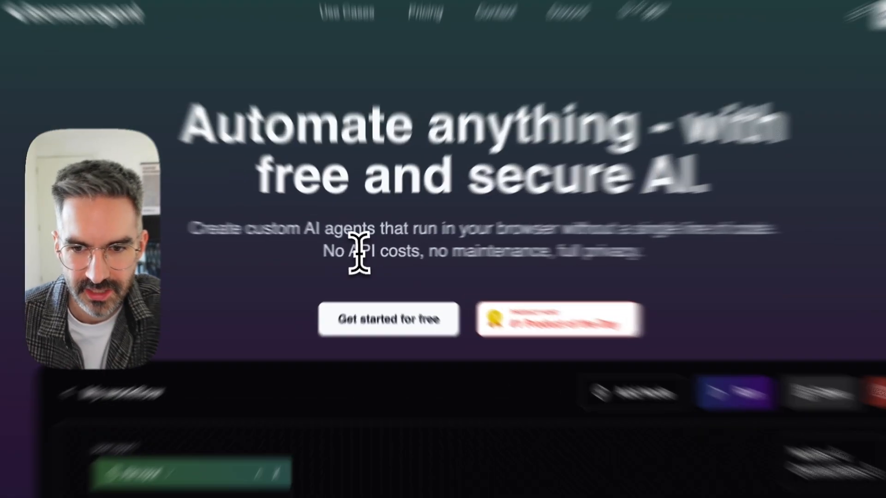
Examine the Browseragent landing page's introduction and the nodes and connections in the sample "My workflow" diagram
drag(341, 250, 441, 251)
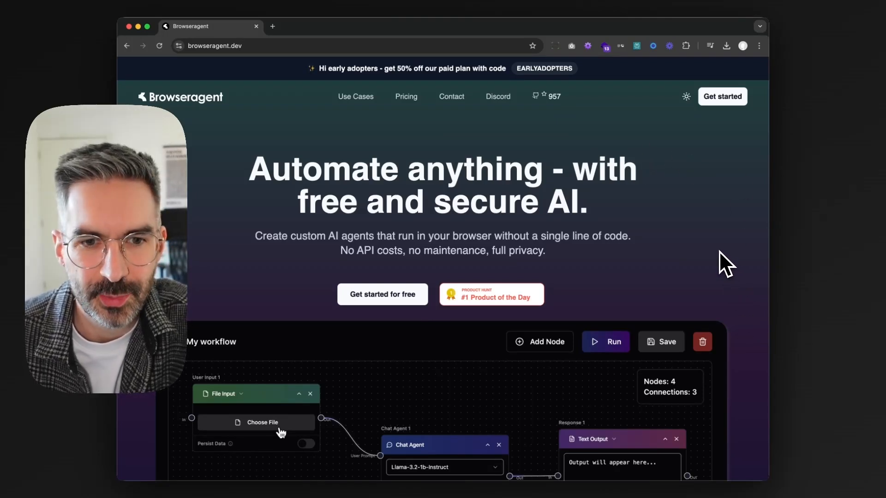
scroll(653, 232, down, 2)
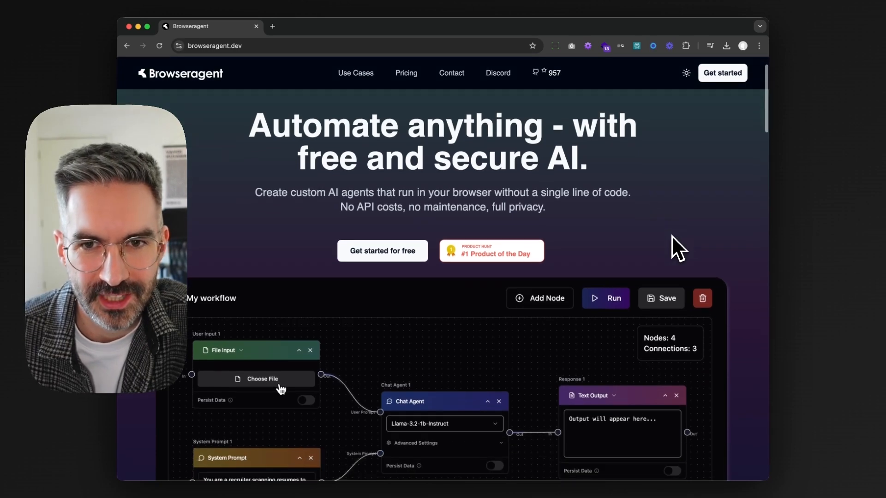
scroll(675, 237, down, 5)
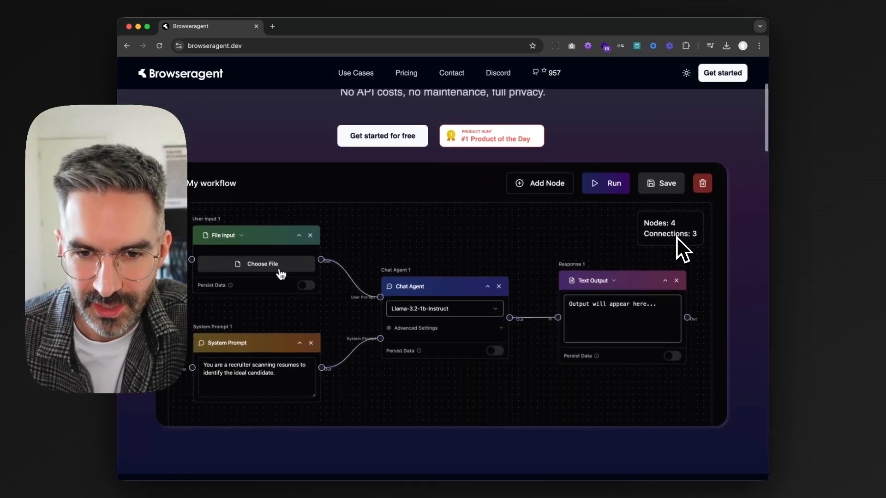
scroll(675, 237, up, 1)
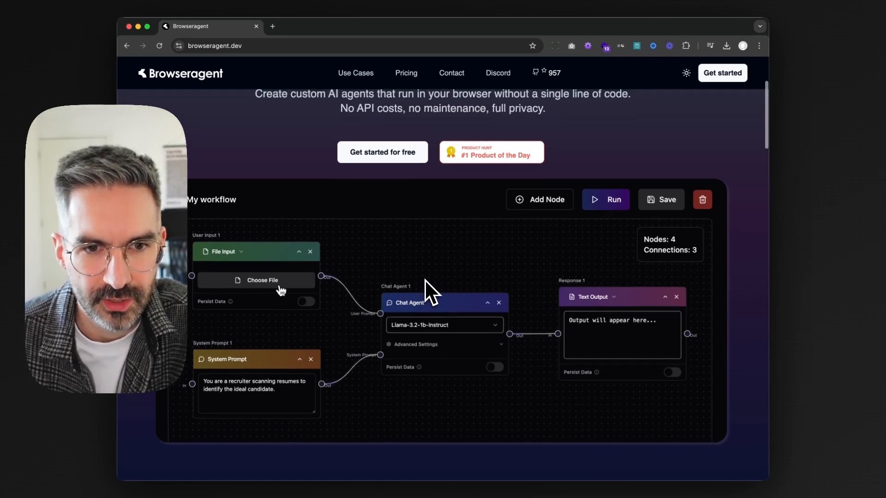
scroll(425, 279, down, 1)
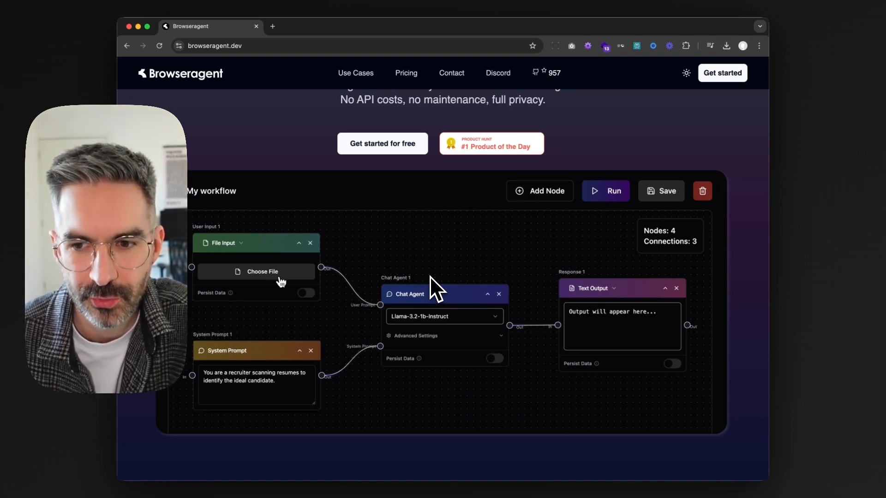
scroll(549, 277, down, 1)
scroll(549, 274, down, 1)
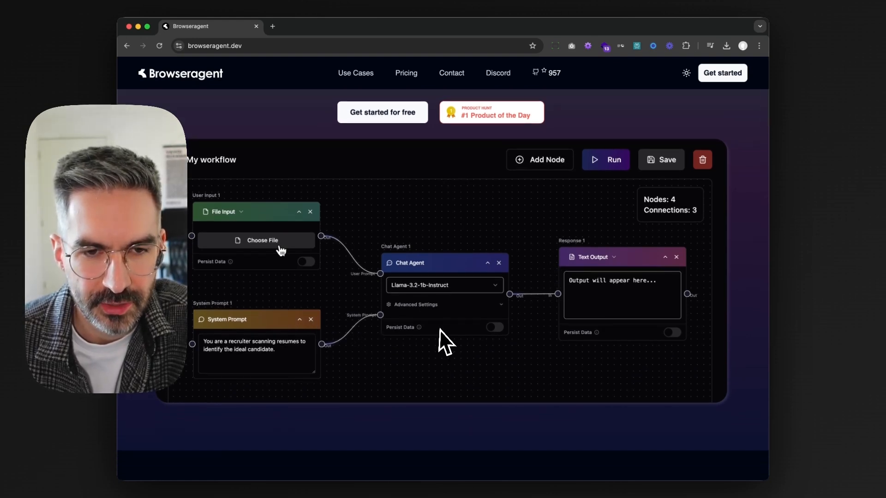
scroll(482, 330, up, 1)
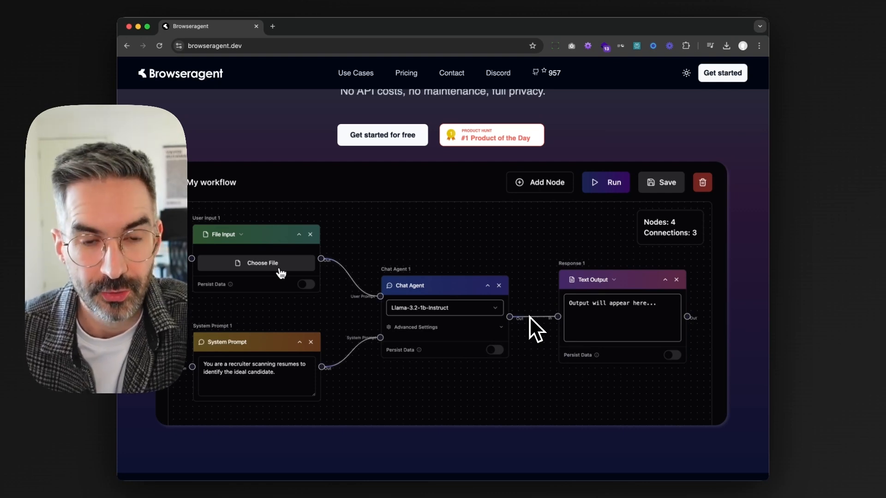
scroll(545, 295, down, 1)
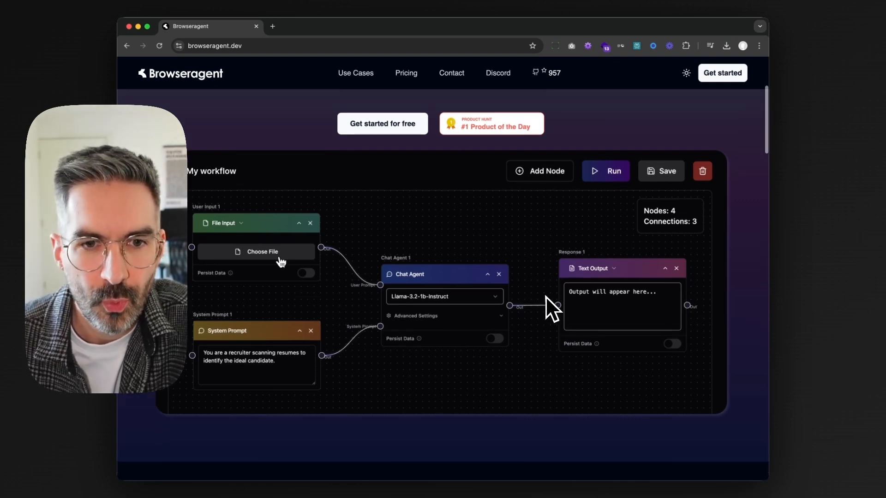
scroll(547, 294, down, 1)
scroll(550, 295, down, 2)
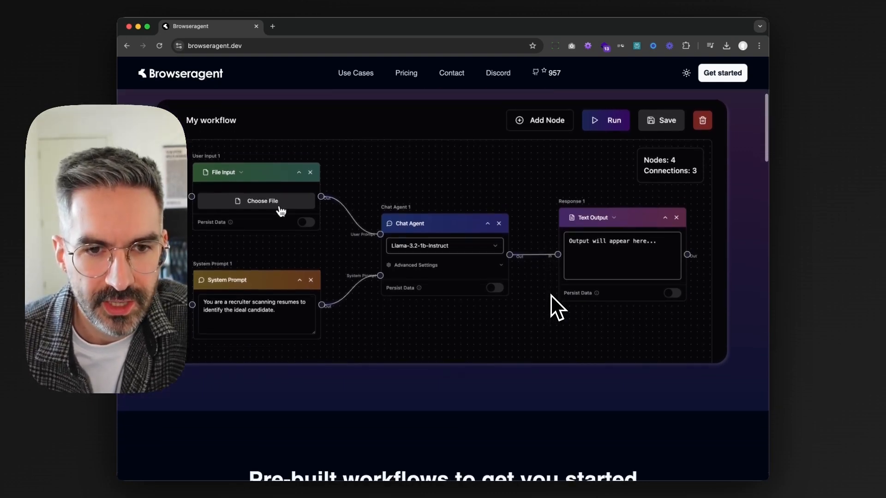
scroll(549, 294, up, 2)
scroll(550, 294, down, 1)
scroll(550, 294, down, 1)
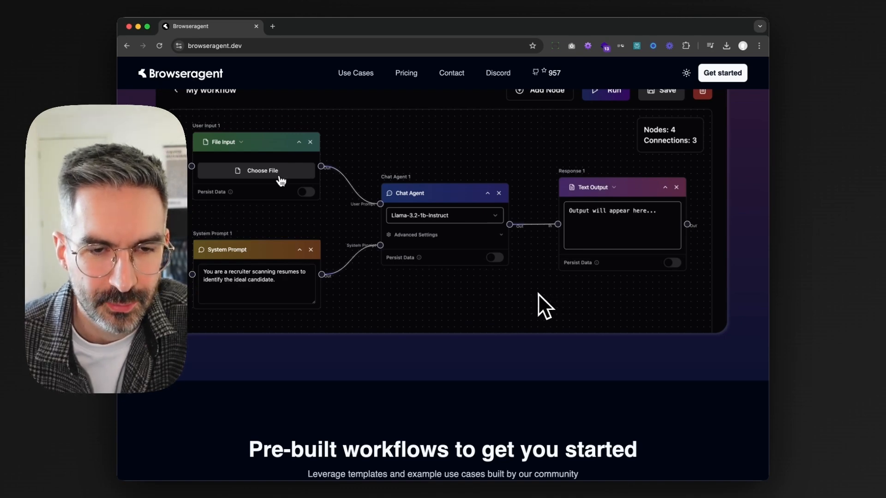
scroll(513, 283, up, 4)
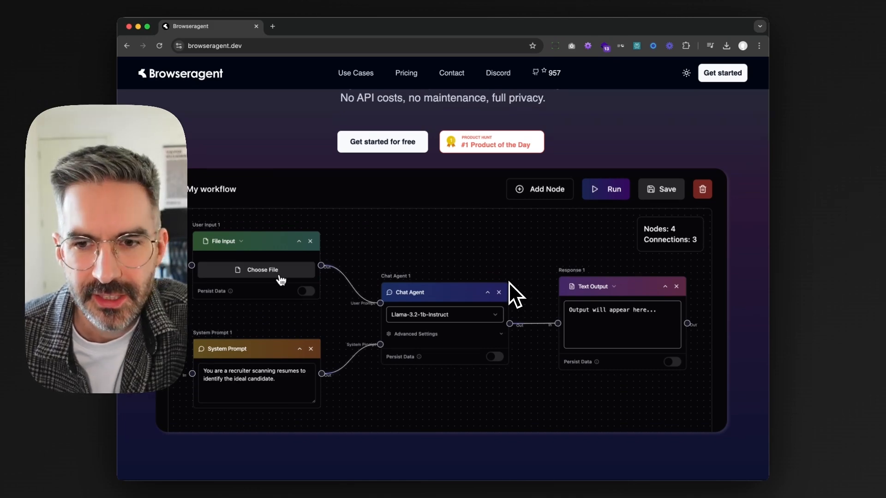
scroll(509, 282, up, 1)
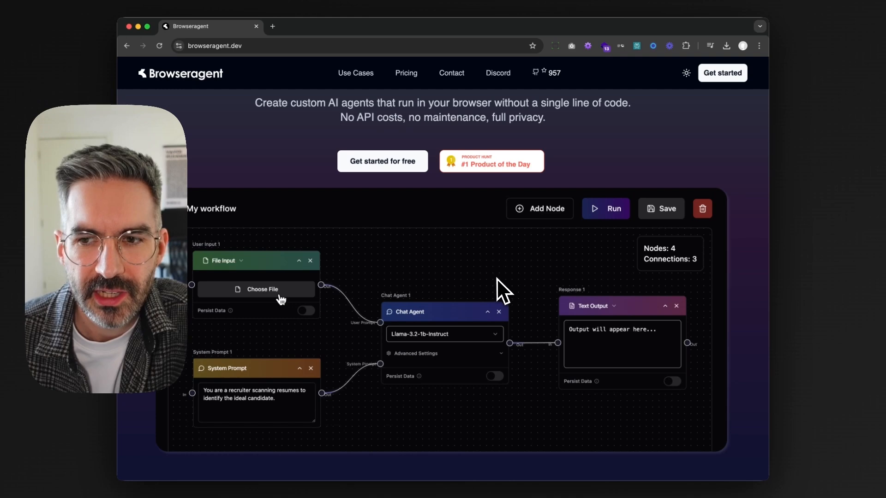
scroll(468, 270, down, 2)
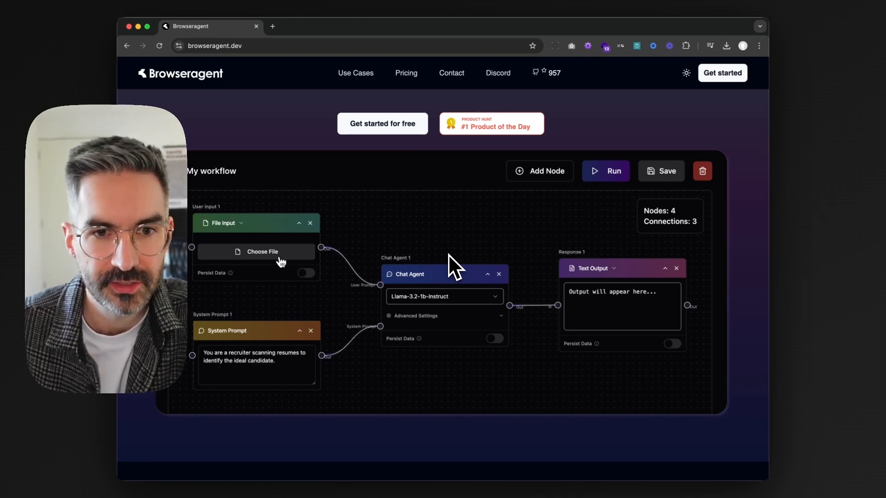
Review the pre-built workflow templates for blog posts, email threads and LinkedIn profiles on the landing page
scroll(477, 235, down, 6)
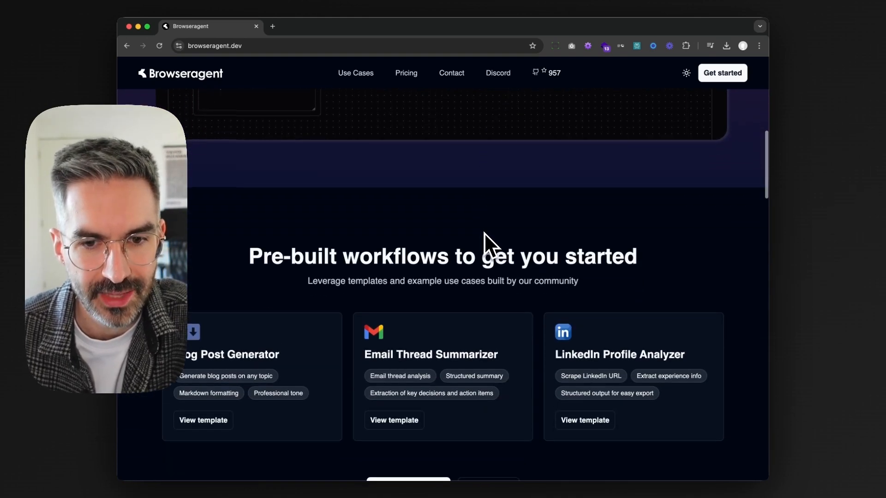
scroll(483, 229, down, 2)
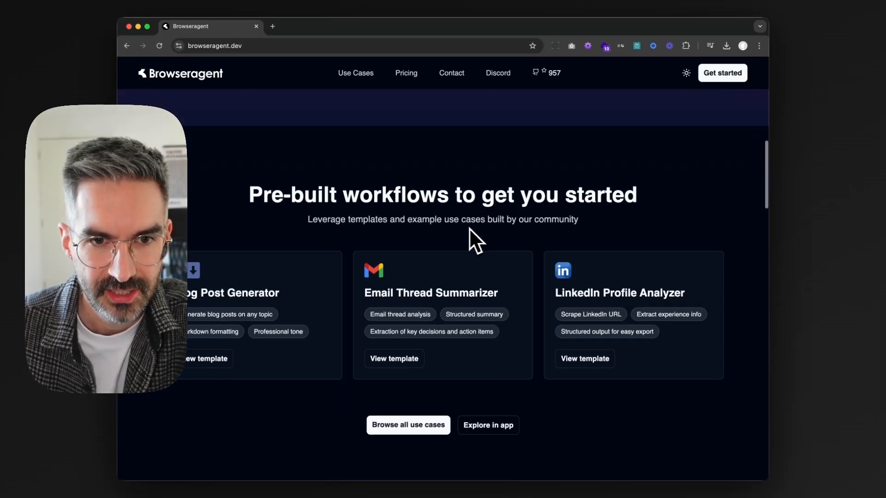
scroll(474, 220, down, 1)
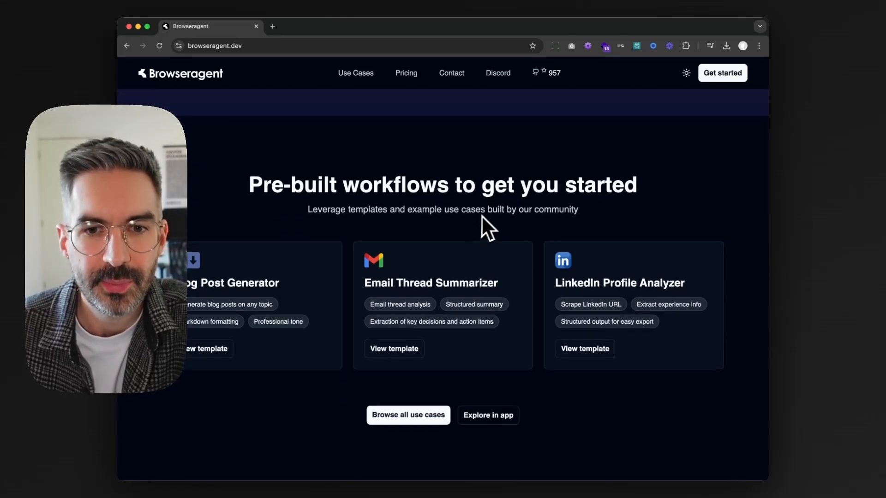
scroll(480, 216, down, 2)
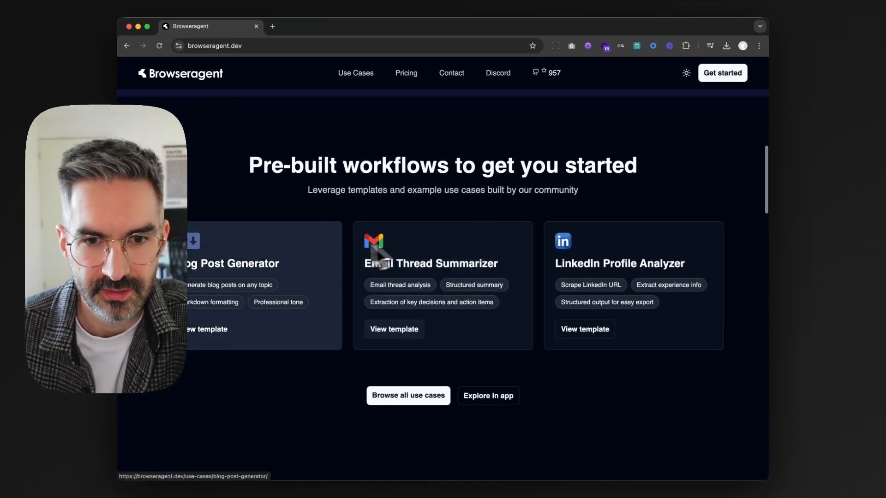
scroll(334, 249, down, 3)
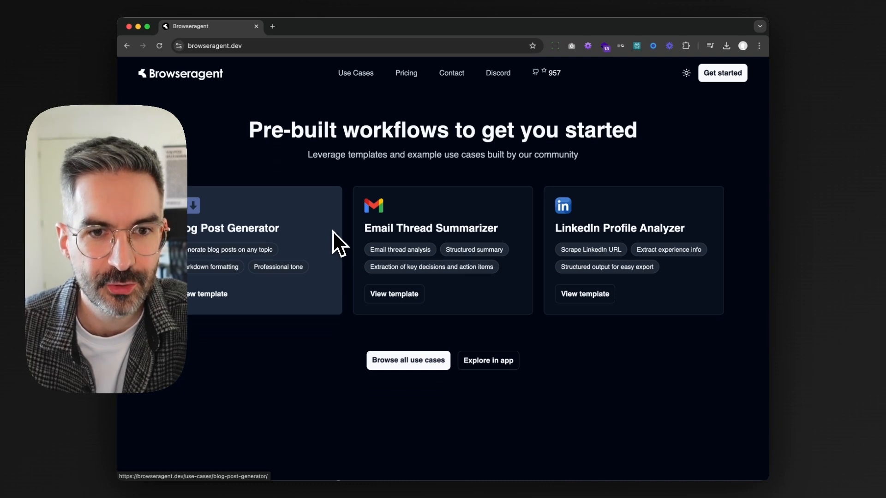
scroll(332, 297, down, 2)
scroll(339, 297, up, 3)
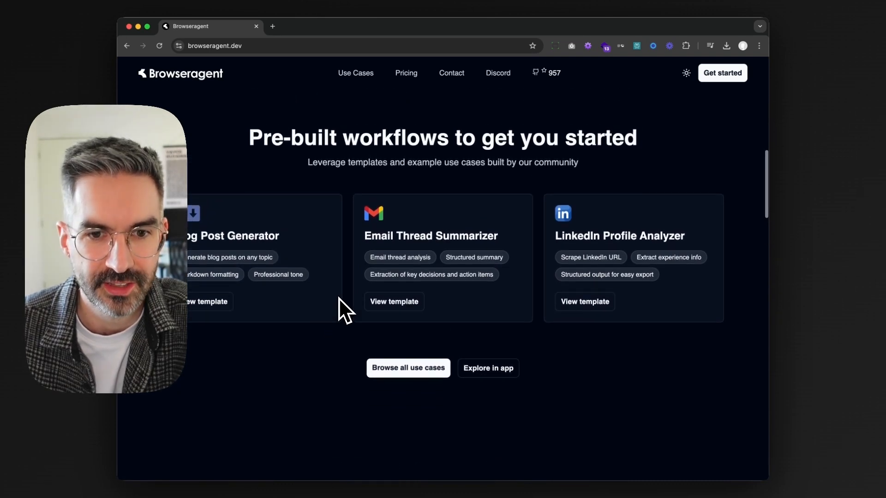
scroll(329, 300, up, 1)
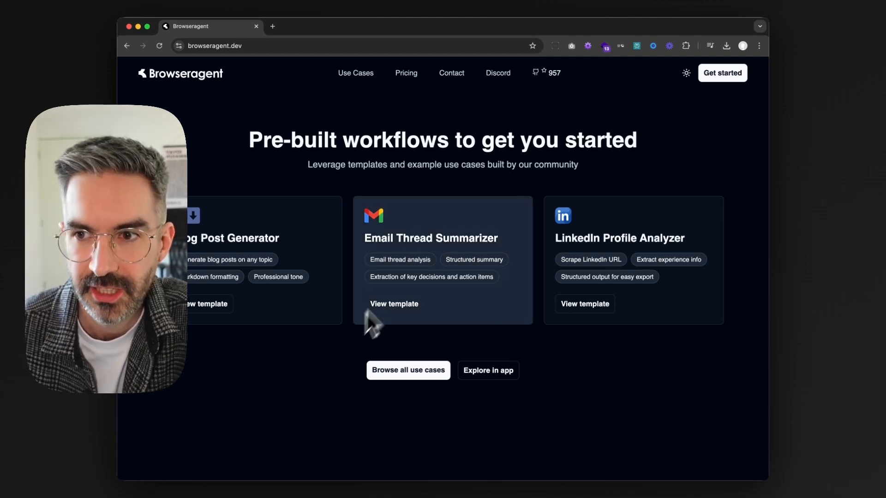
scroll(346, 309, down, 3)
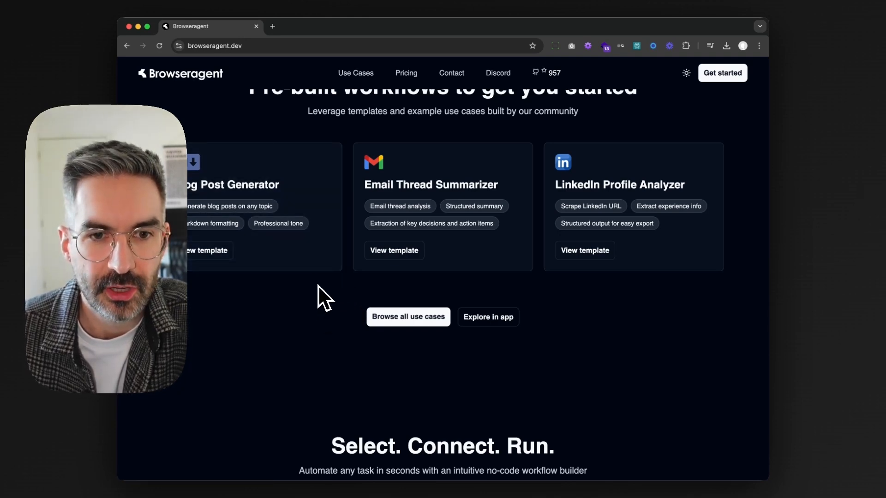
scroll(337, 255, down, 1)
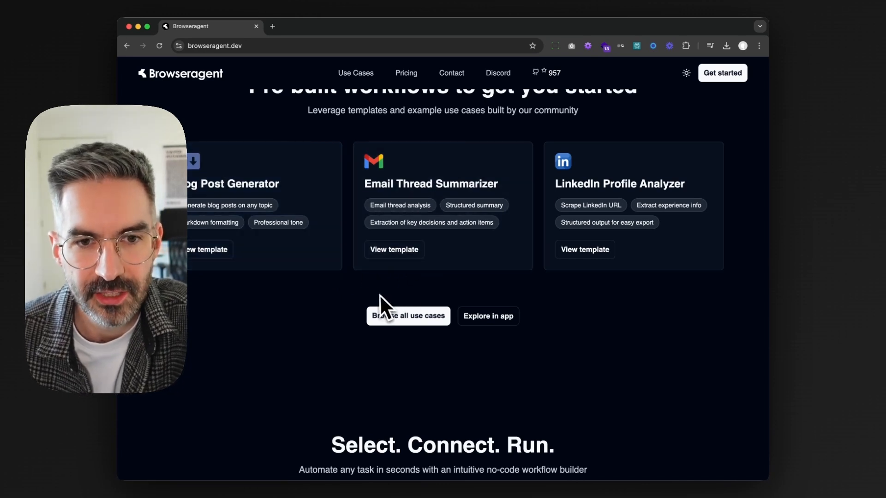
Skim the start of the "Select. Connect. Run." section and reread the "Pre-built workflows to get you started" section
scroll(349, 289, down, 4)
scroll(346, 287, up, 1)
scroll(347, 286, down, 2)
scroll(381, 284, down, 3)
scroll(438, 281, up, 2)
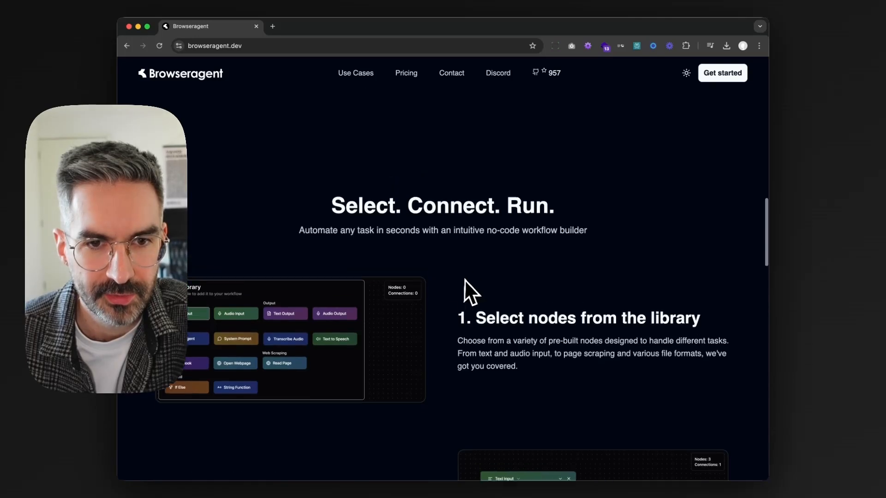
scroll(468, 279, up, 6)
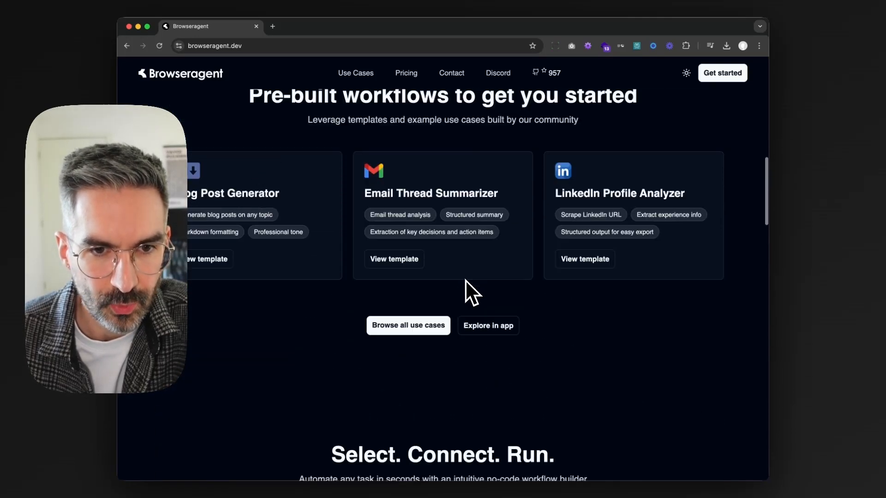
scroll(462, 278, up, 1)
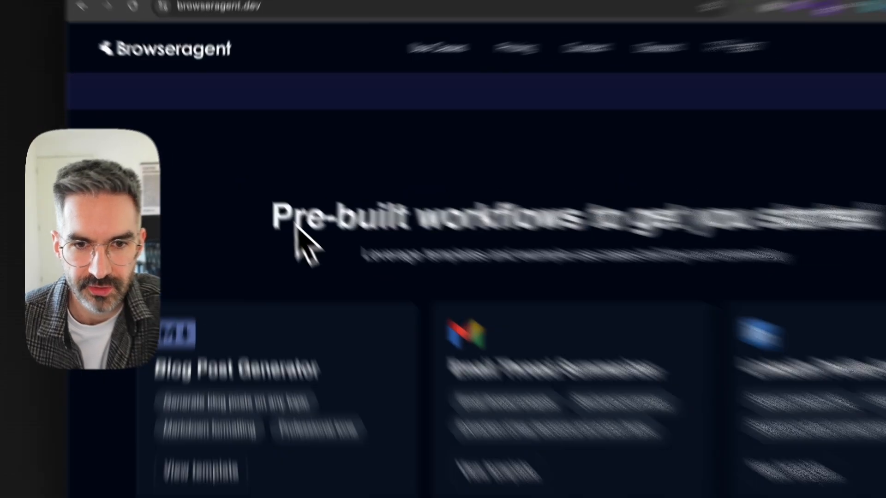
drag(251, 184, 502, 173)
drag(870, 298, 636, 256)
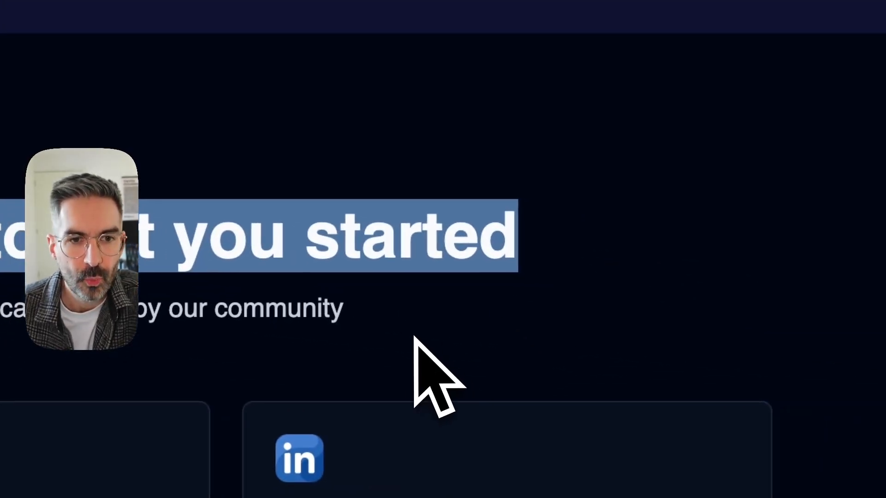
click(418, 331)
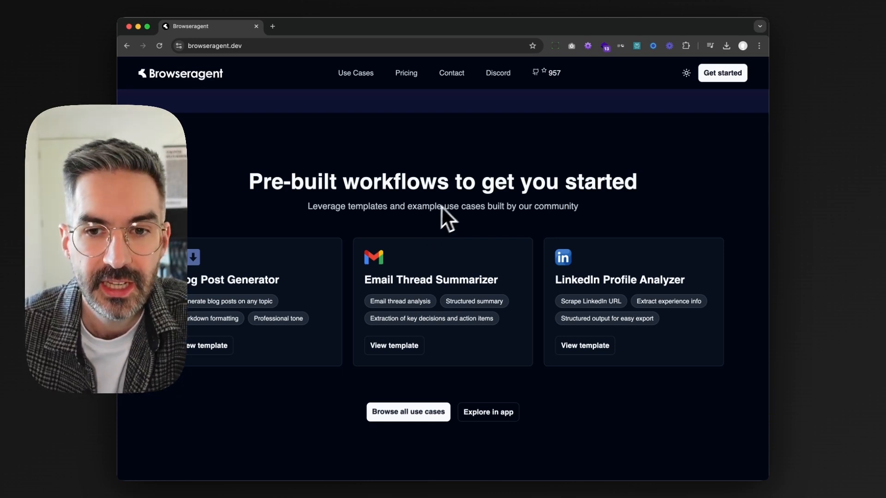
scroll(535, 222, down, 4)
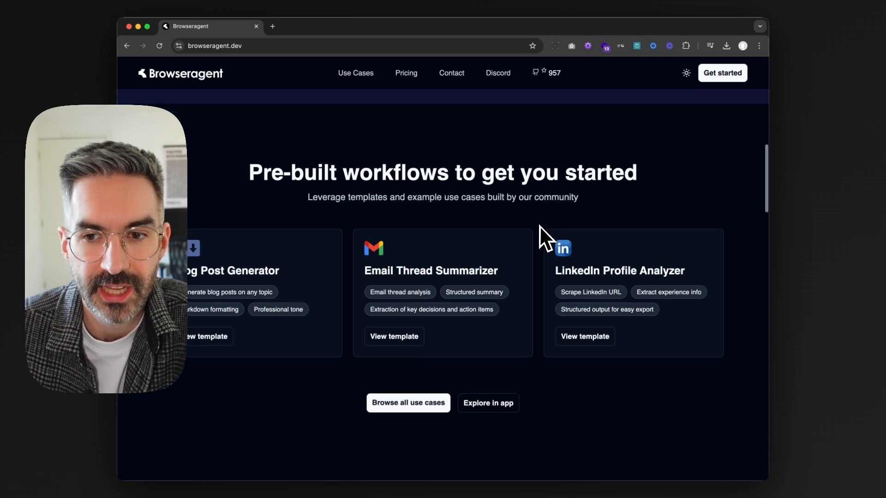
scroll(539, 228, down, 4)
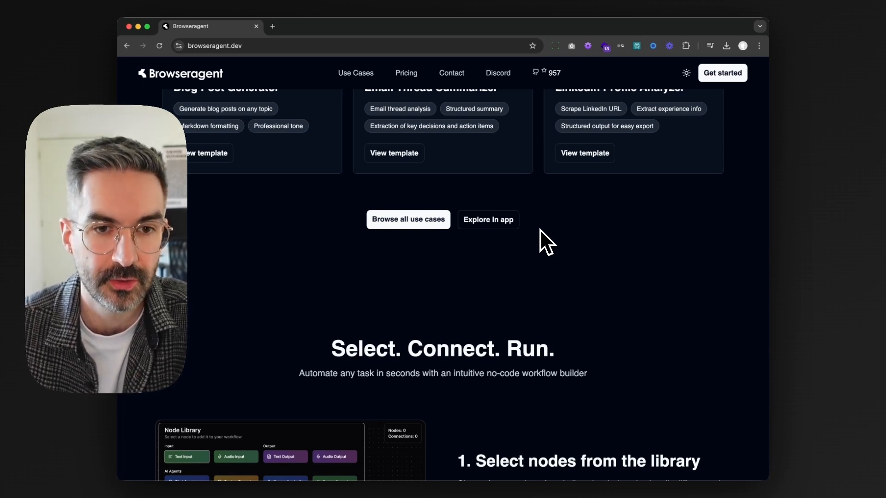
Revisit the sample workflow and read how to select nodes from the library and connect each node
scroll(546, 215, up, 15)
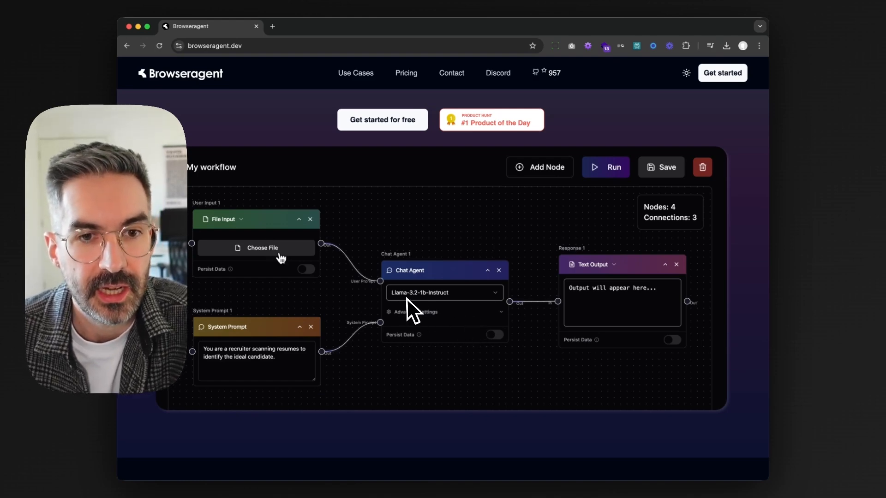
scroll(406, 298, down, 20)
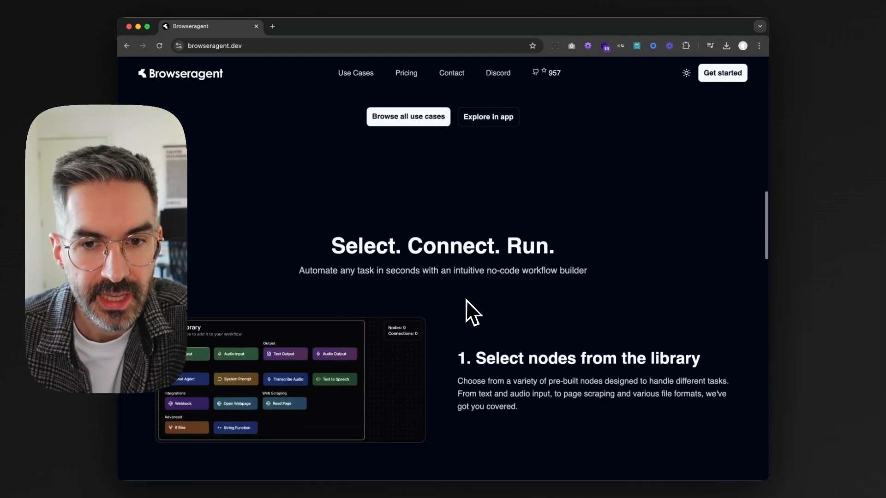
scroll(467, 302, down, 3)
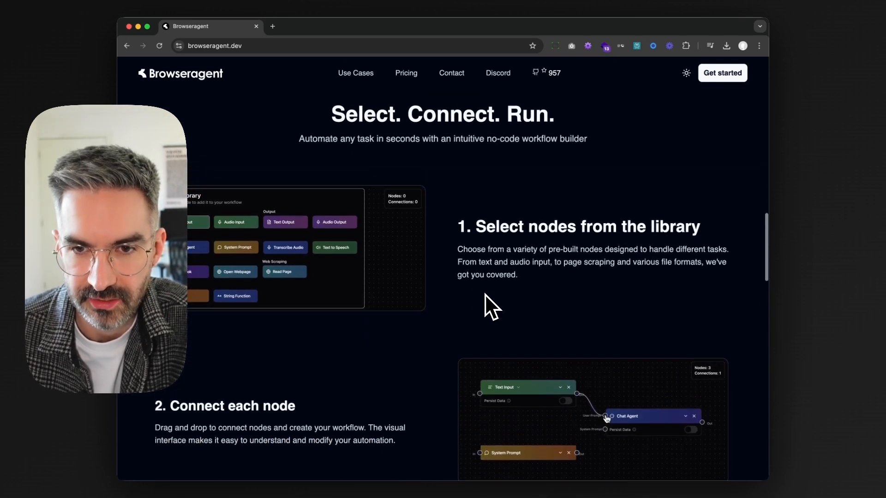
scroll(493, 289, up, 1)
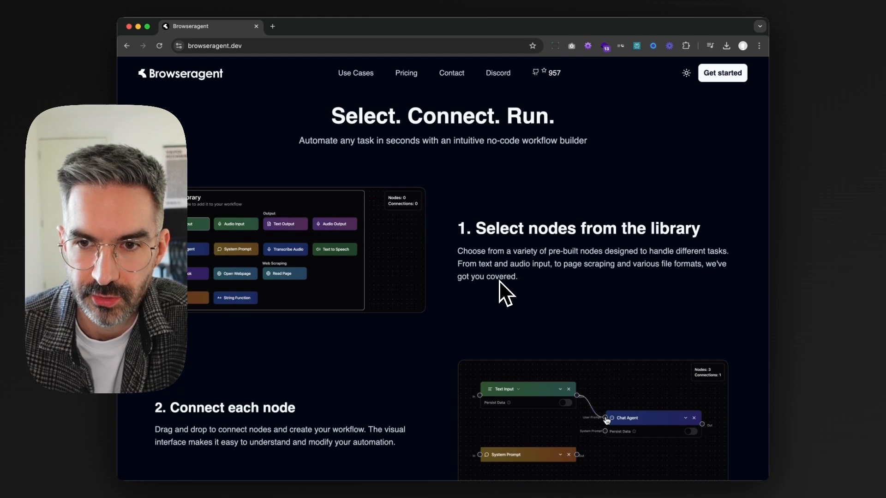
scroll(521, 276, up, 1)
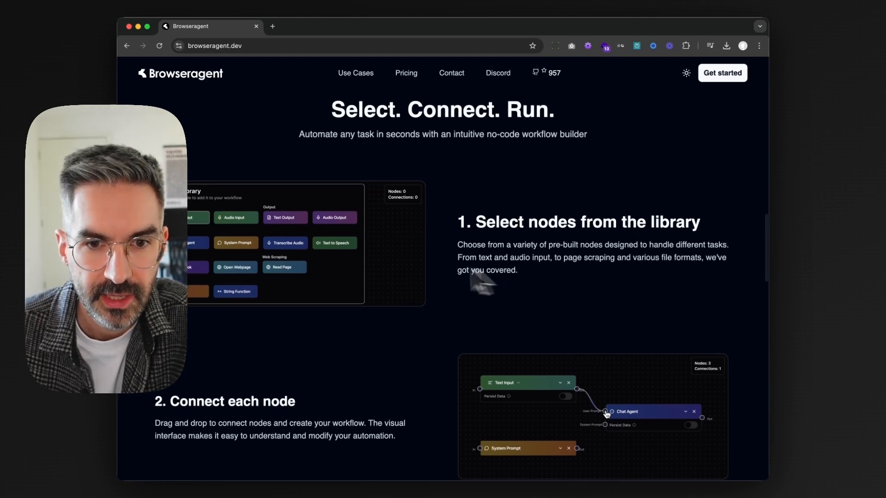
scroll(344, 251, up, 2)
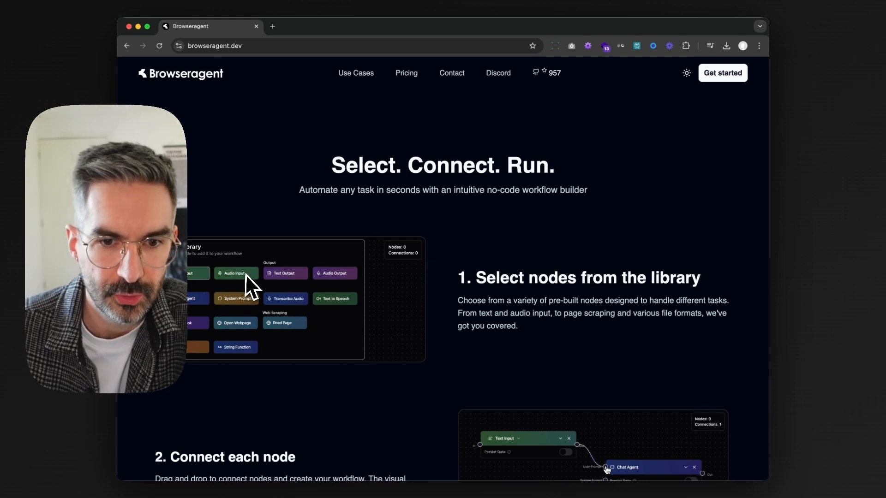
Examine the node library's node types and the connect and run instructions in the "Select. Connect. Run." section
scroll(290, 276, down, 1)
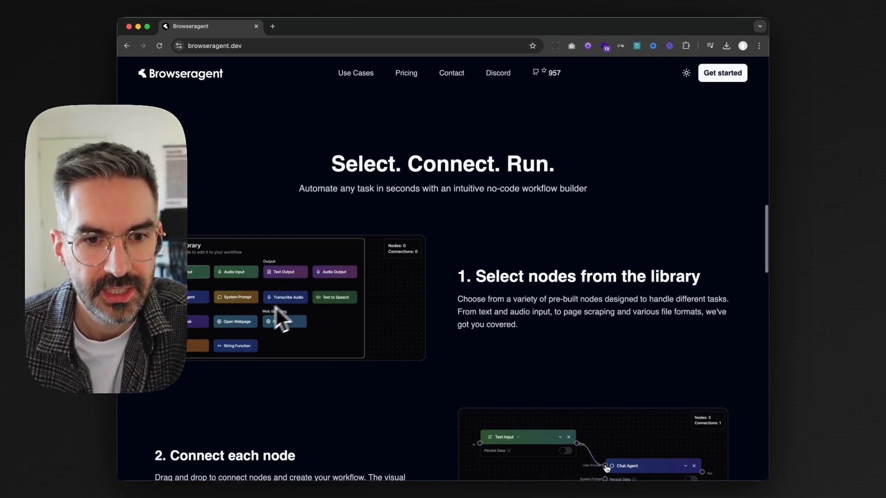
scroll(259, 289, up, 1)
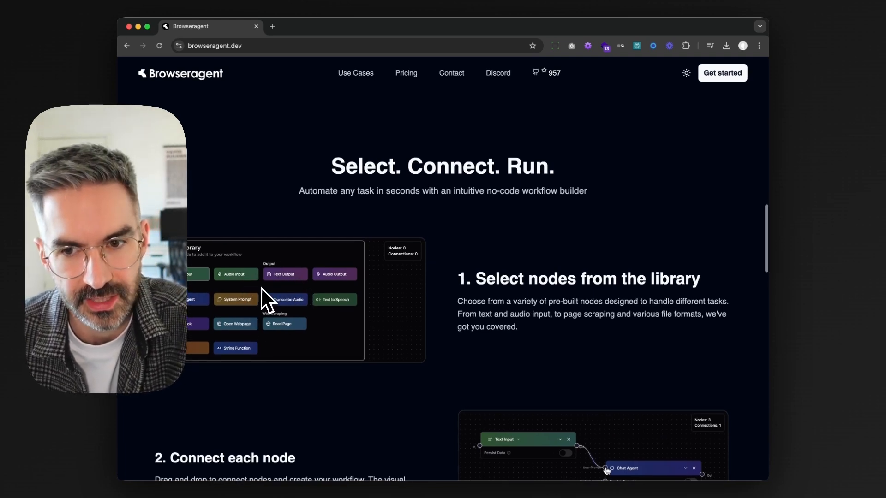
scroll(461, 281, down, 5)
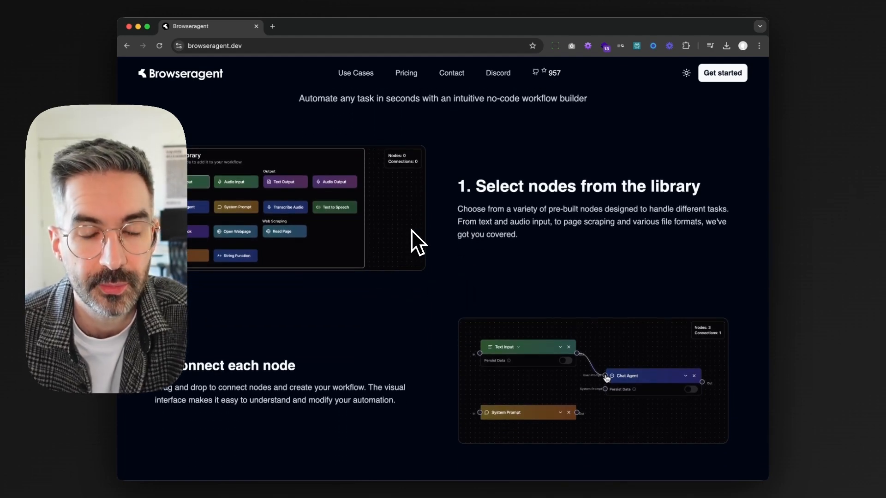
scroll(301, 217, up, 1)
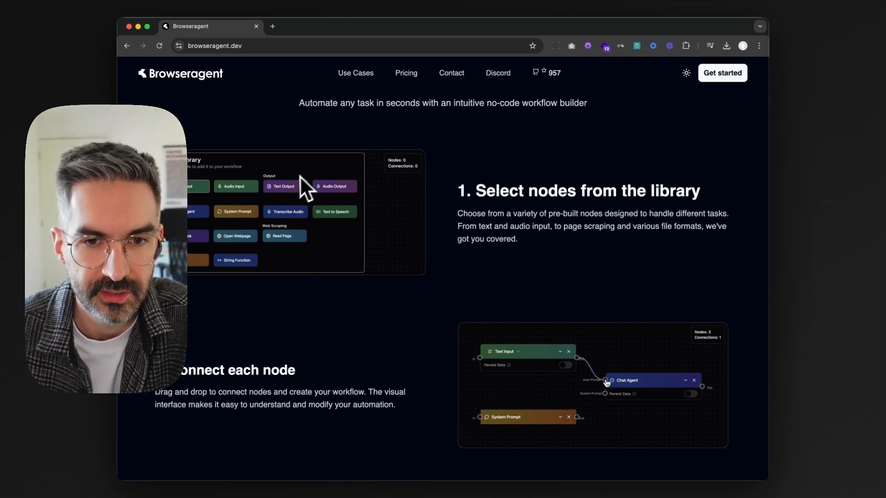
scroll(276, 190, up, 3)
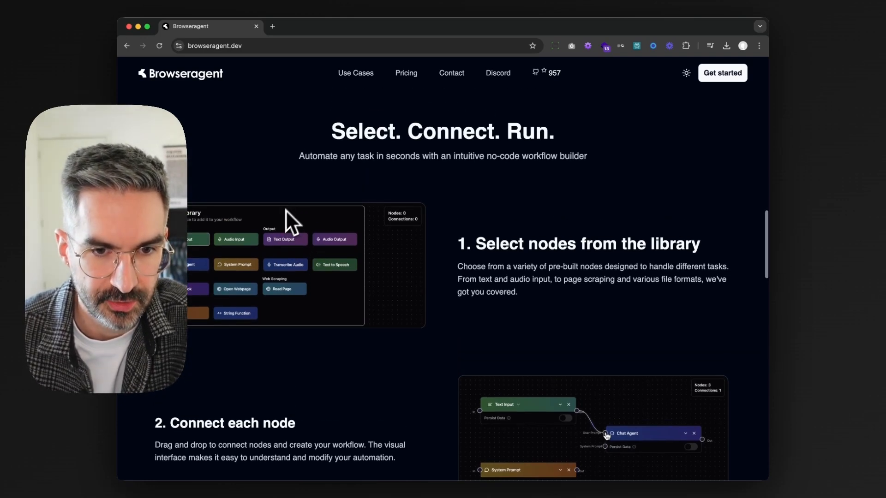
scroll(206, 292, down, 1)
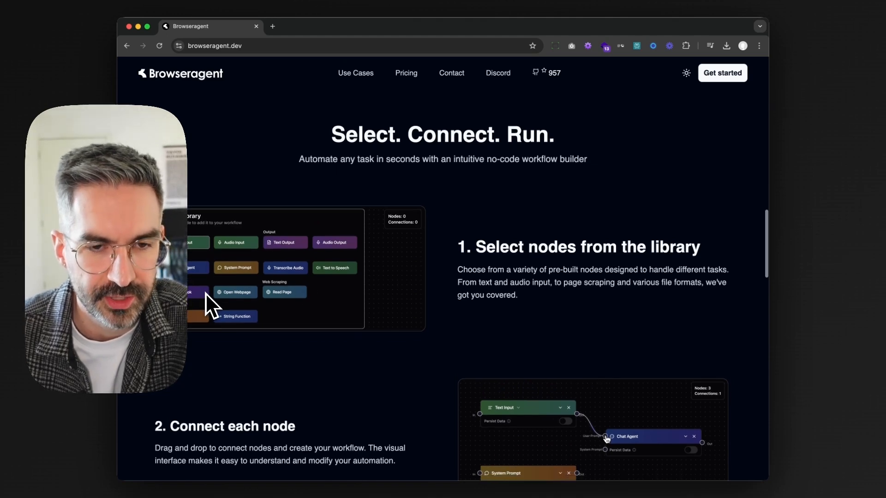
scroll(206, 291, down, 2)
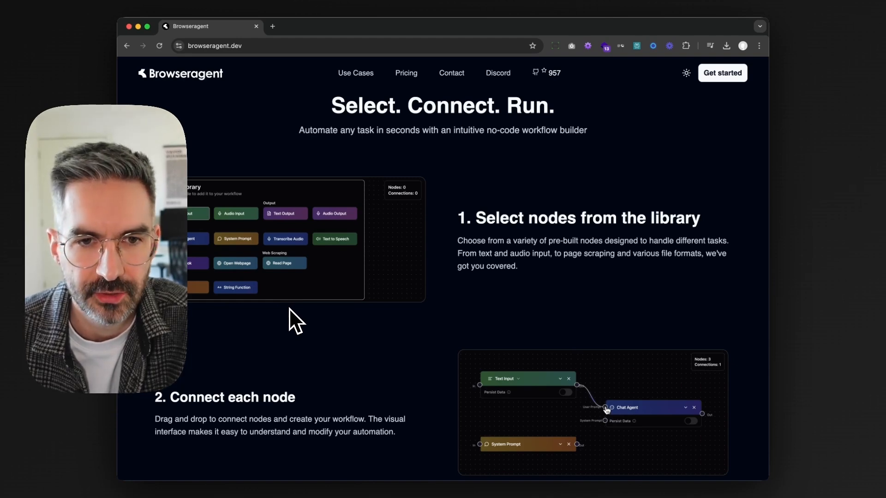
scroll(462, 304, down, 5)
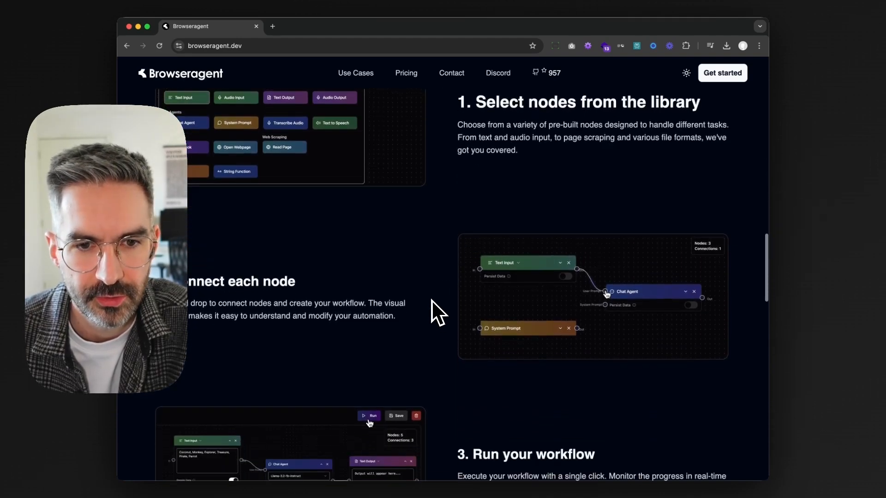
scroll(622, 270, down, 5)
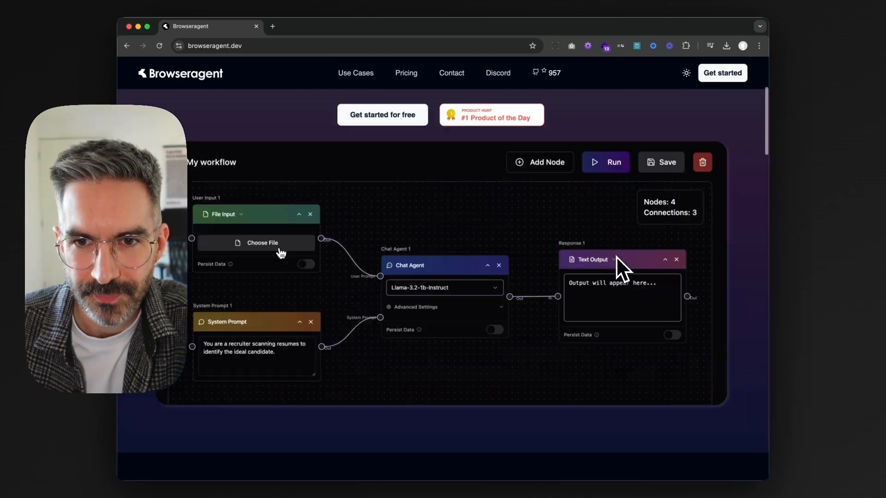
Open the Pricing page and compare what the Free, Basic and Enterprise plans include
scroll(622, 270, up, 6)
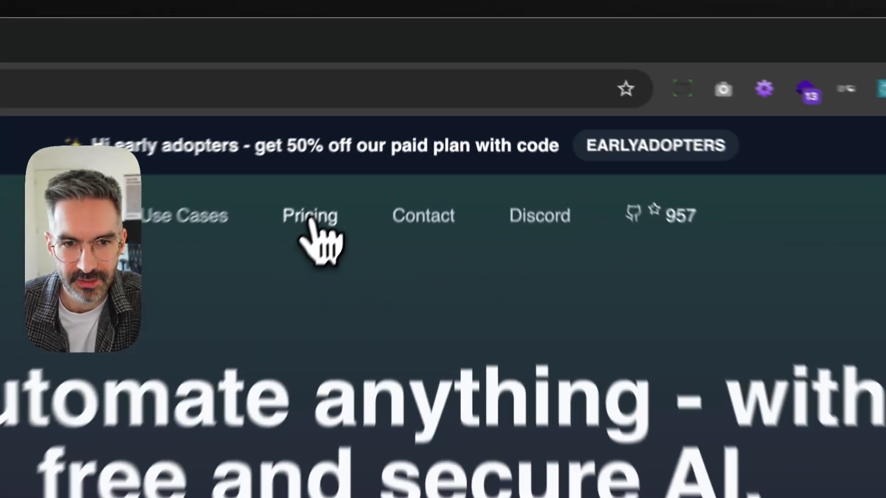
click(311, 221)
scroll(549, 272, down, 4)
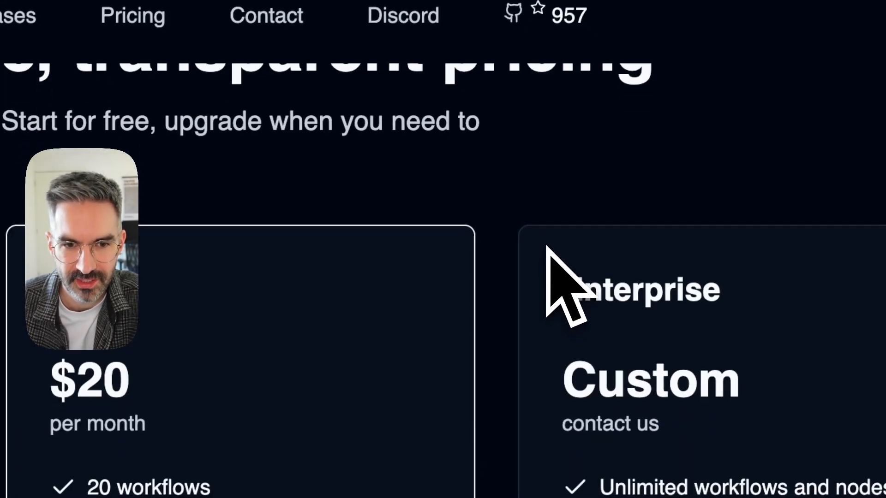
scroll(545, 247, up, 5)
scroll(440, 496, down, 1)
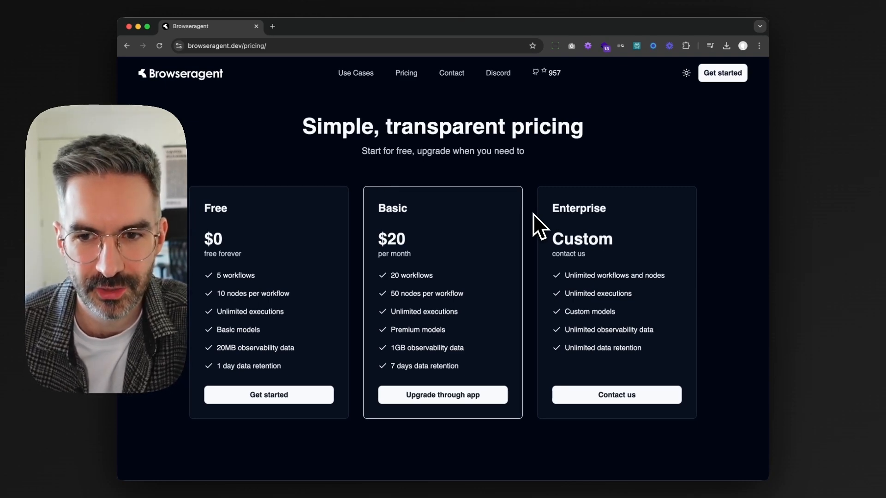
scroll(340, 211, down, 1)
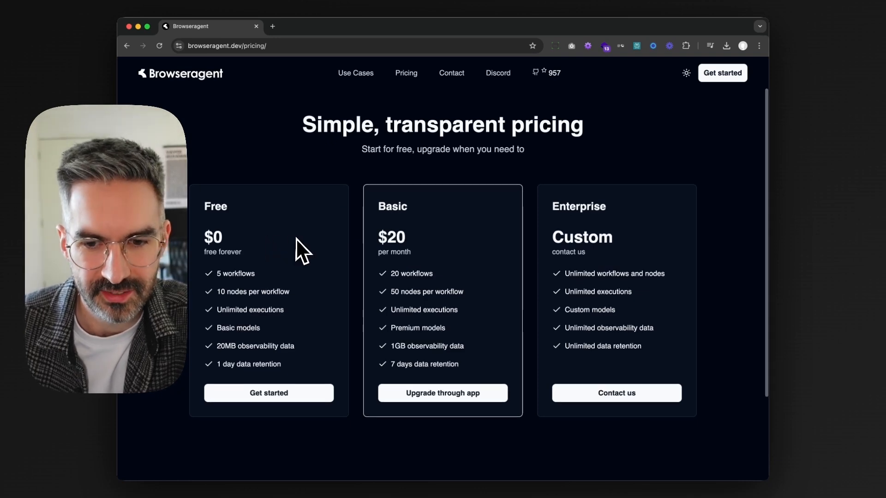
scroll(364, 249, down, 3)
scroll(374, 239, up, 2)
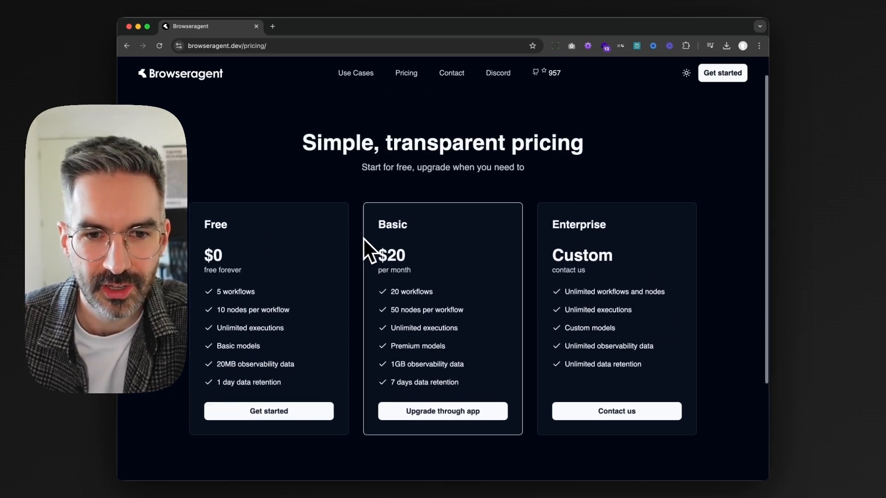
scroll(368, 257, down, 1)
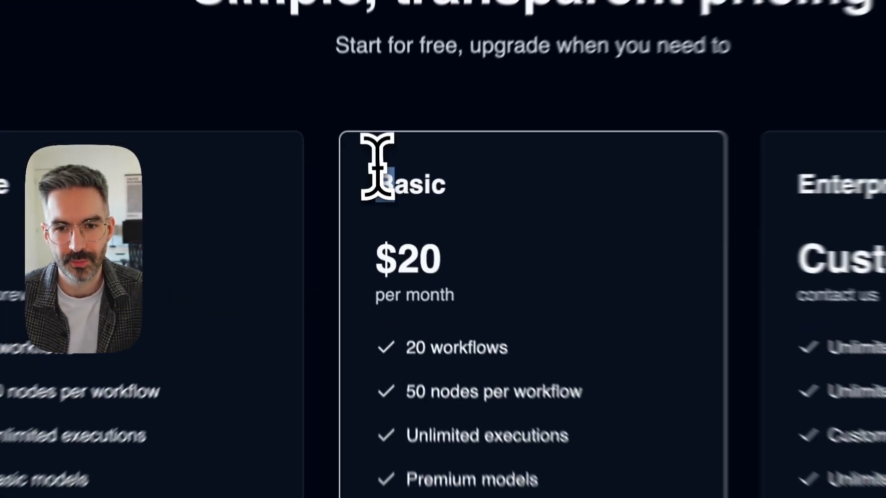
Highlight the Basic plan's name and details, and the Enterprise plan's "Custom" price, to compare the two plans
drag(377, 195, 499, 360)
click(517, 308)
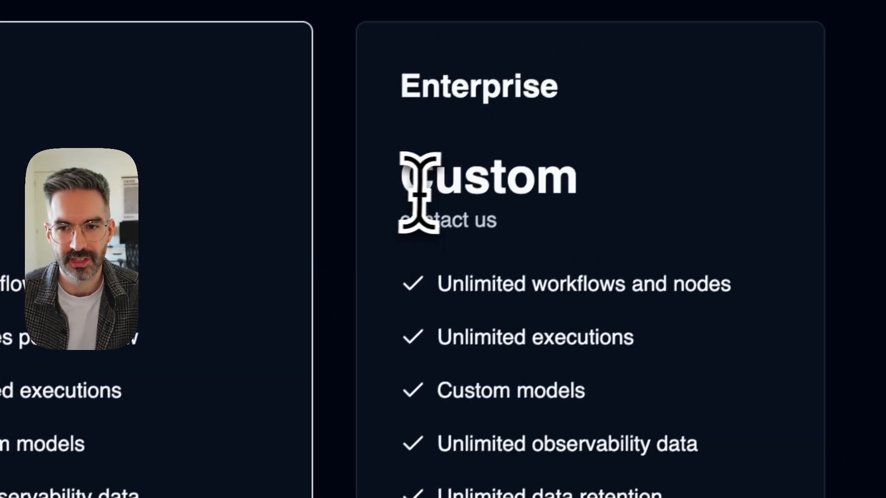
drag(416, 182, 587, 191)
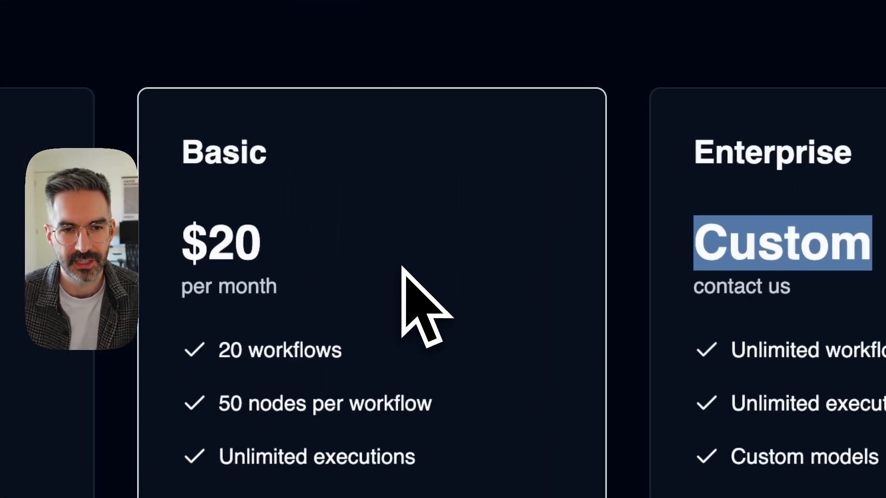
click(402, 264)
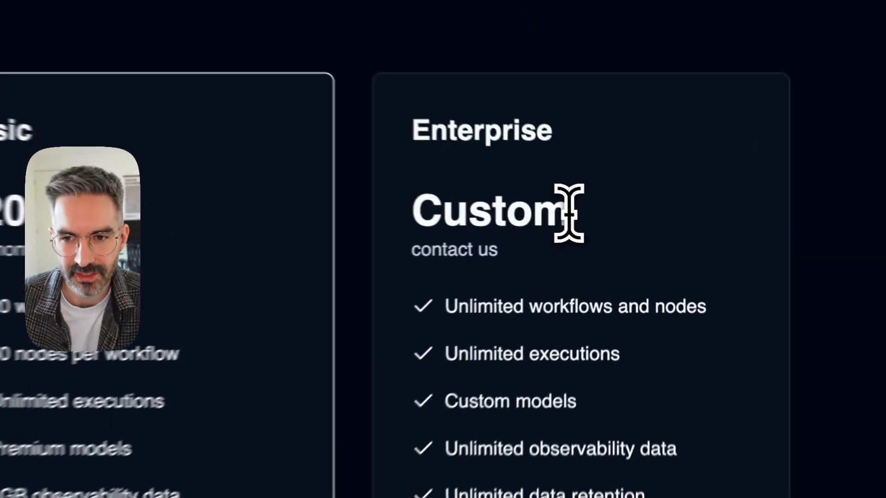
Focus on the Enterprise plan's "Custom" pricing by highlighting it repeatedly while comparing it with the Basic plan
drag(609, 230, 554, 232)
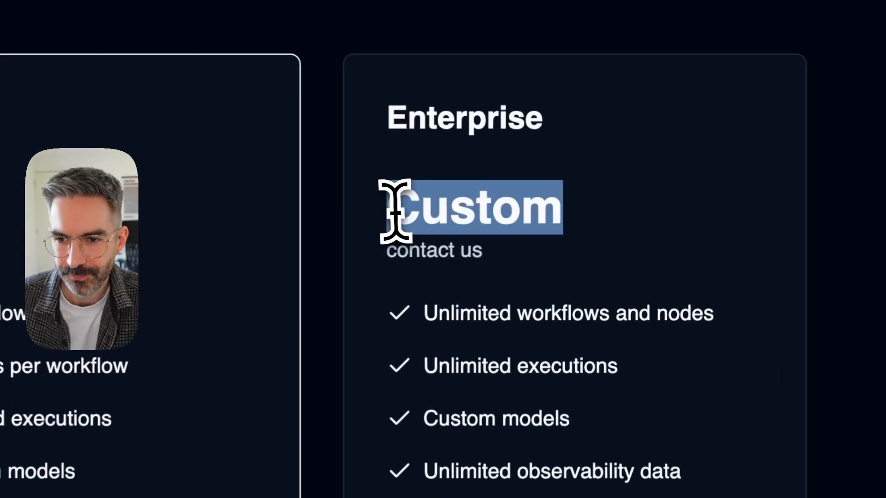
click(505, 210)
drag(563, 208, 401, 208)
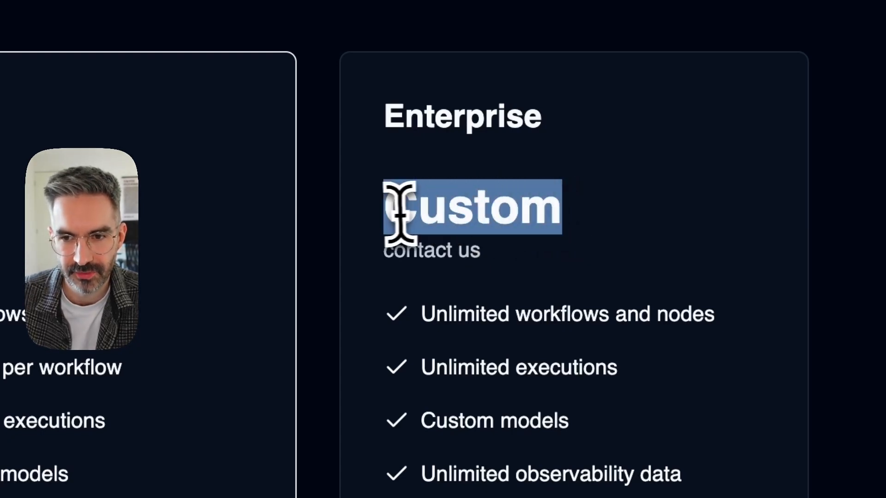
click(445, 247)
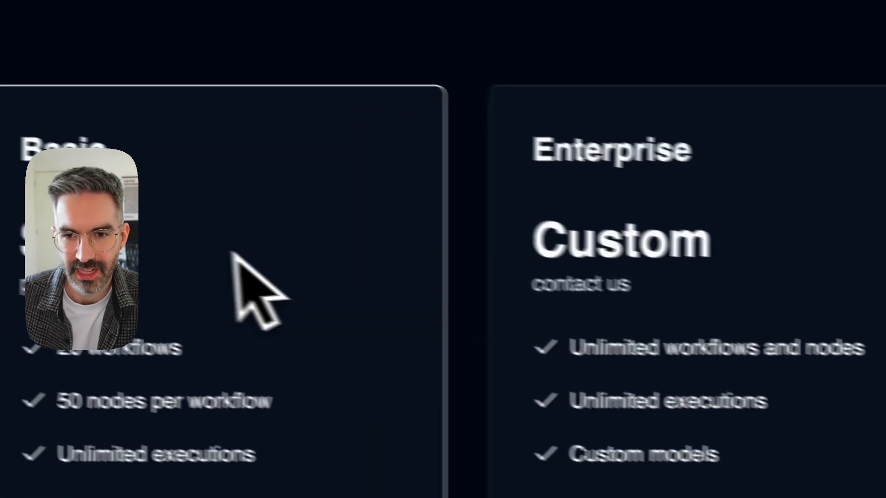
drag(809, 254, 640, 263)
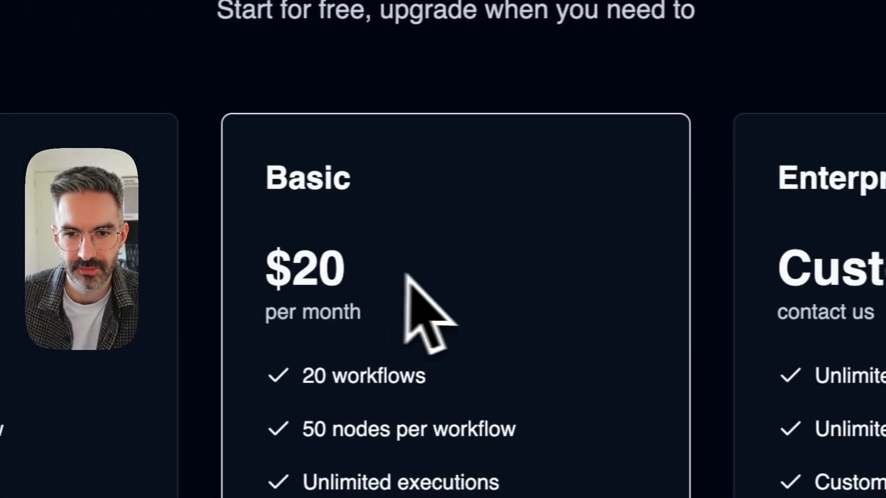
click(422, 280)
drag(555, 221, 381, 224)
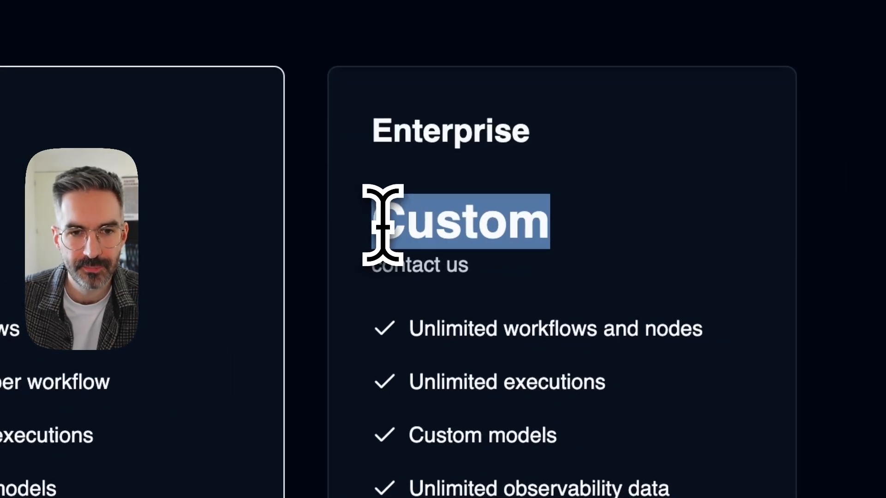
drag(520, 233, 386, 220)
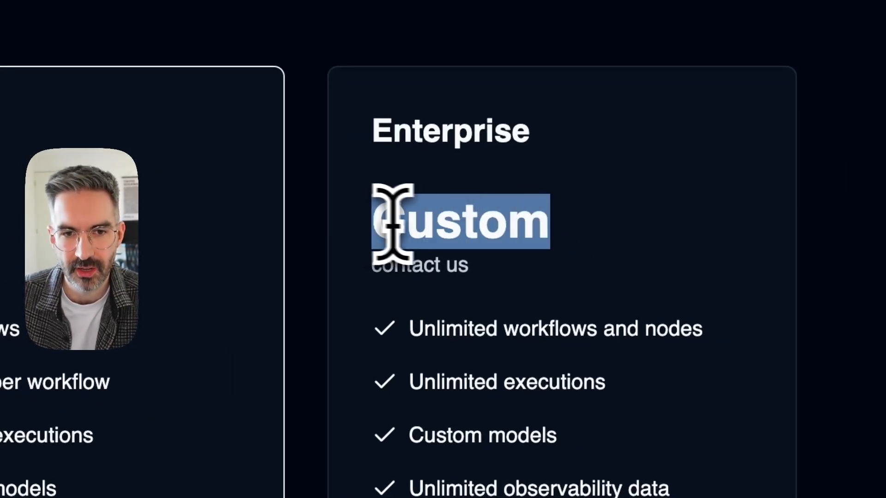
click(442, 243)
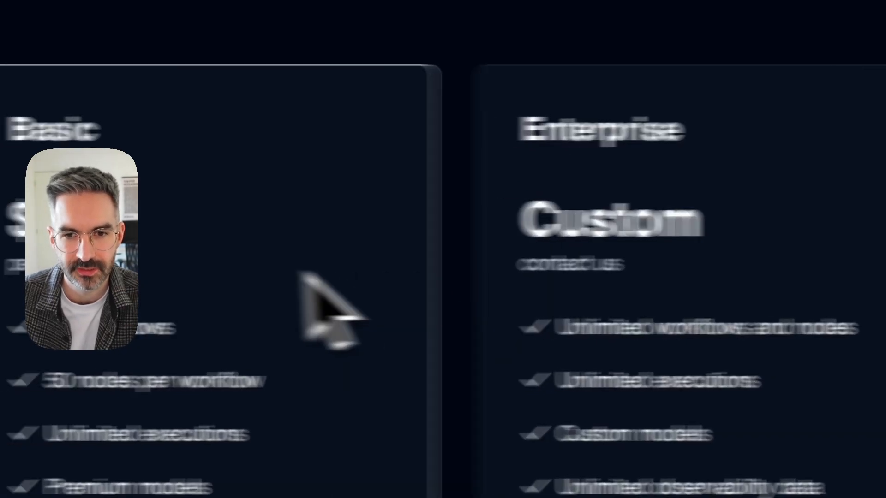
drag(310, 212, 336, 218)
click(401, 221)
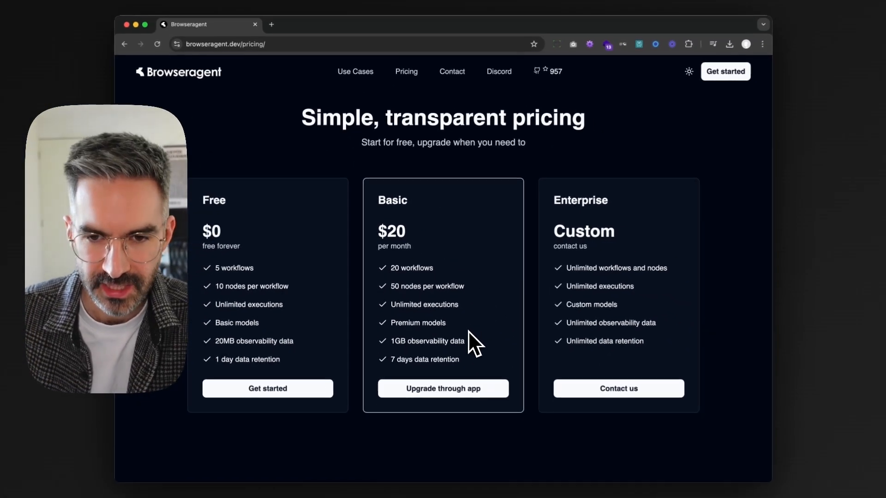
Review the Basic plan's feature list from workflows to data retention, highlighting the list and the monthly price
drag(422, 337, 459, 358)
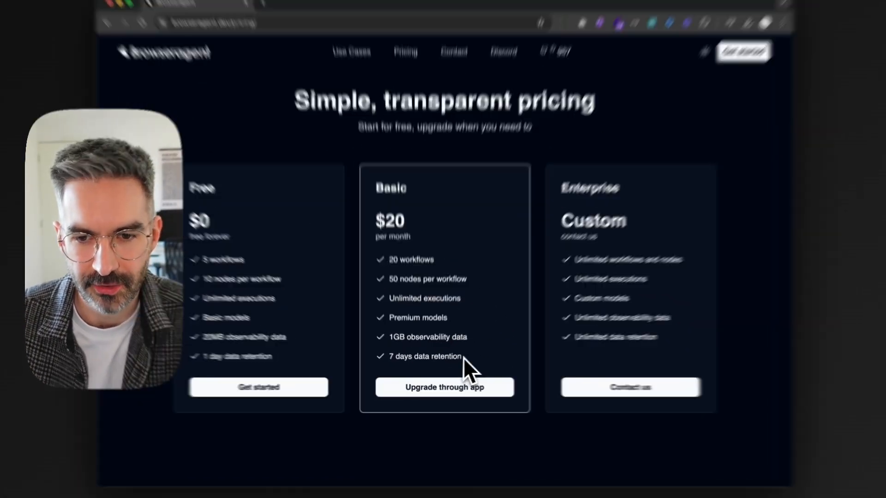
drag(456, 291, 348, 69)
click(465, 162)
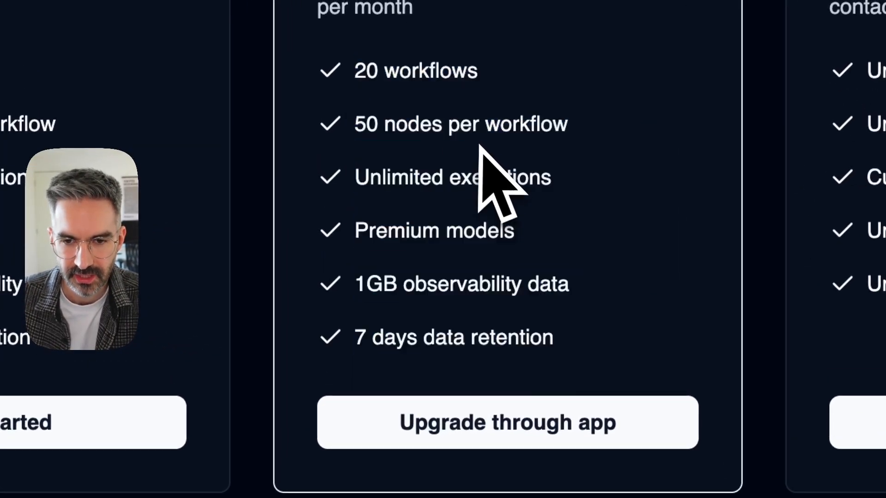
drag(560, 335, 356, 73)
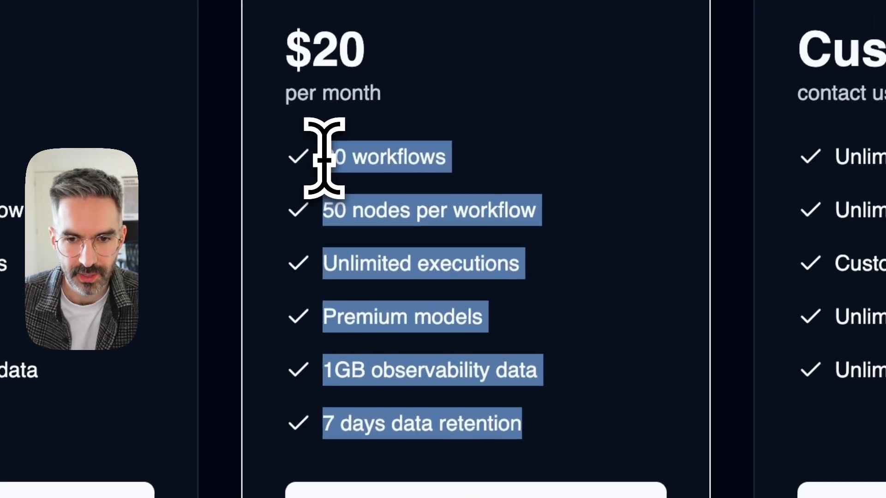
click(494, 144)
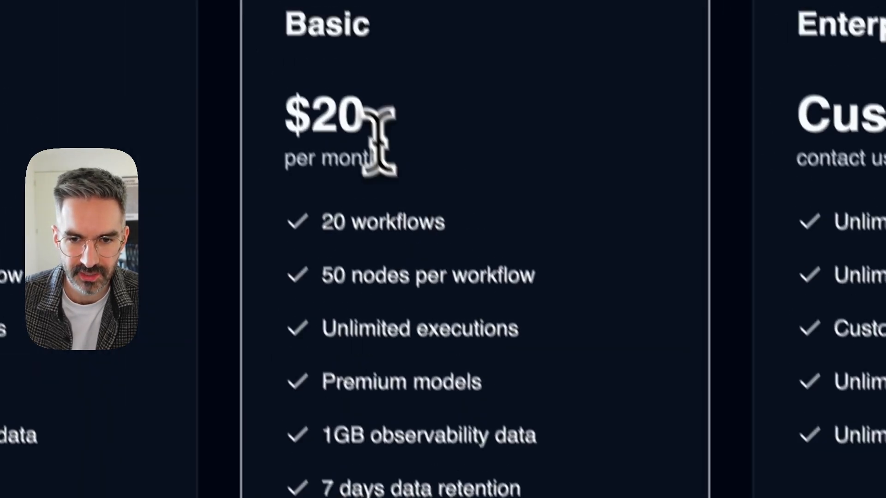
drag(373, 127, 287, 118)
click(408, 153)
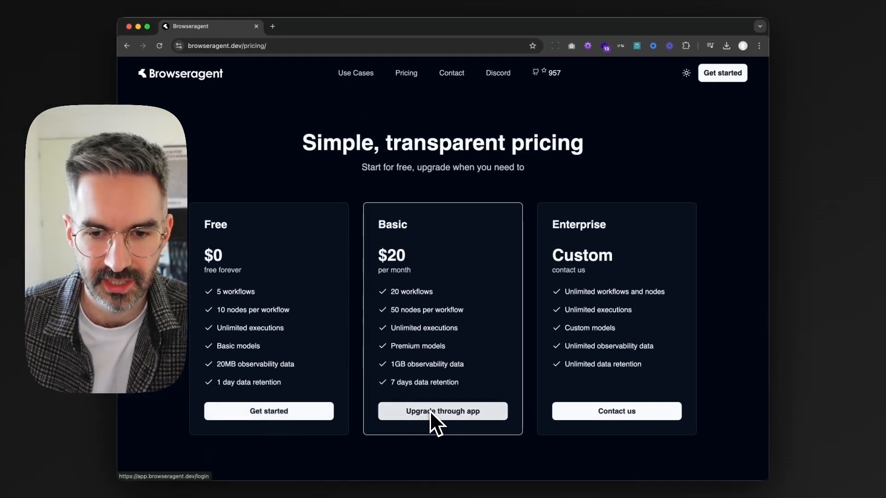
Check the sign-up options beneath the pricing plans and open the Basic plan's upgrade link
scroll(478, 425, down, 2)
scroll(478, 423, down, 1)
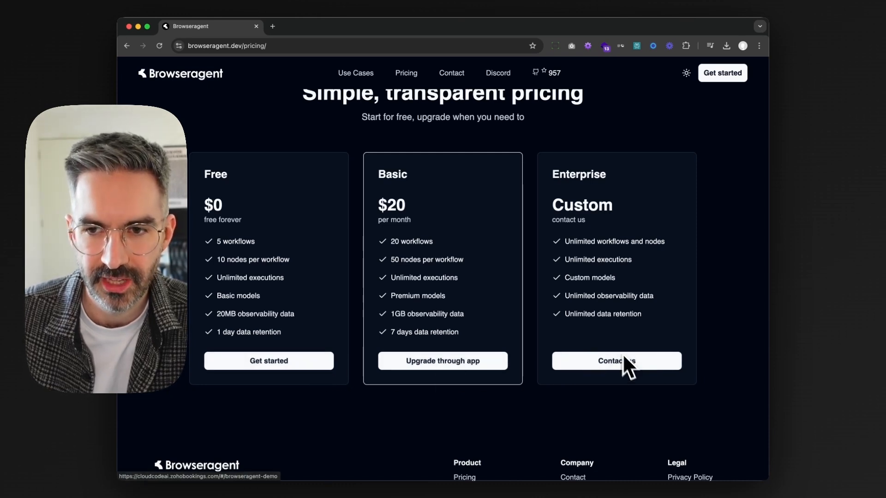
scroll(602, 348, down, 1)
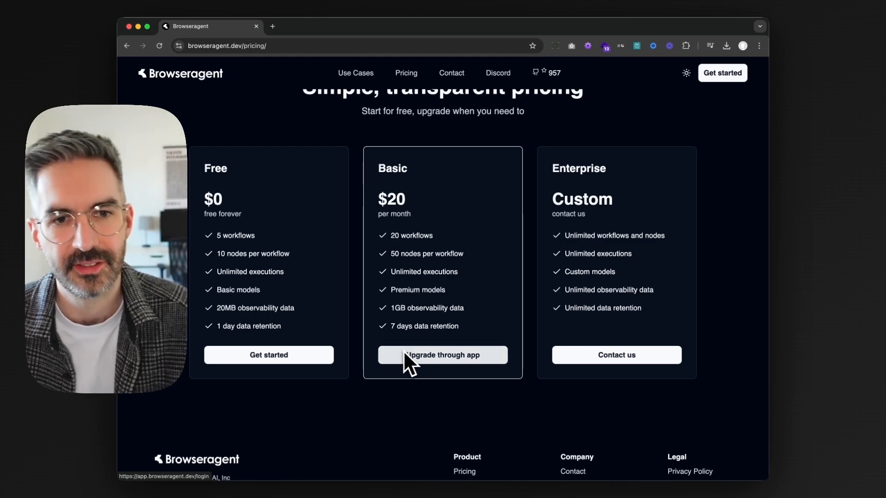
scroll(383, 353, up, 1)
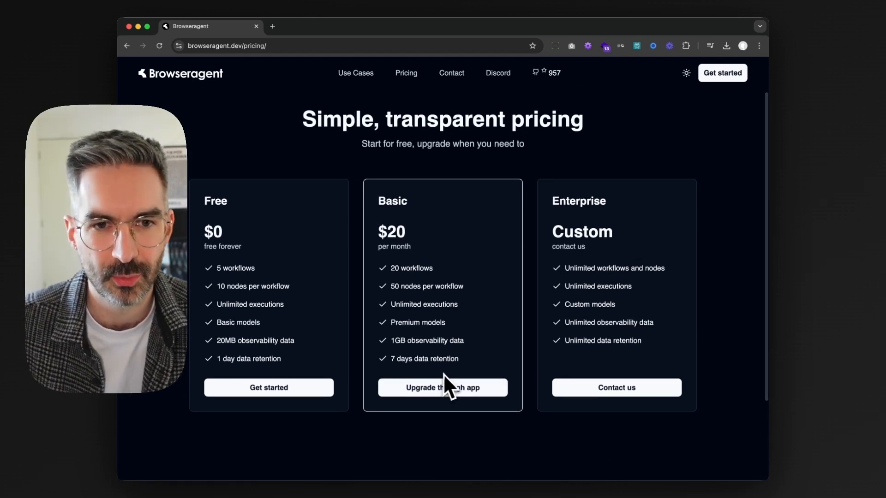
click(456, 393)
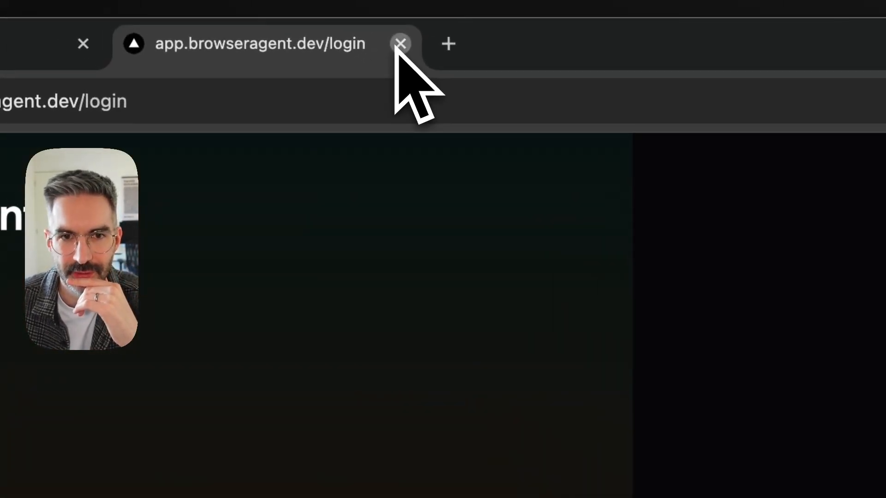
Close the login page, return to the Browseragent homepage, and get started by signing in with a Google account
click(399, 42)
click(9, 189)
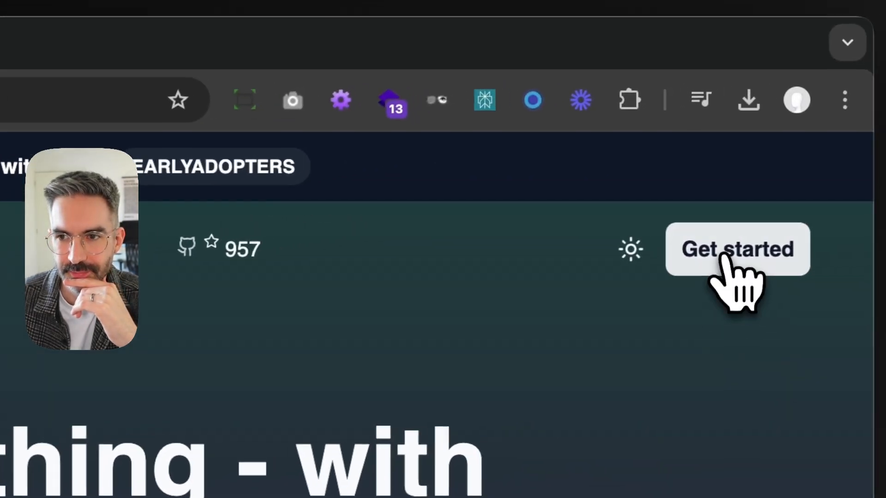
click(729, 260)
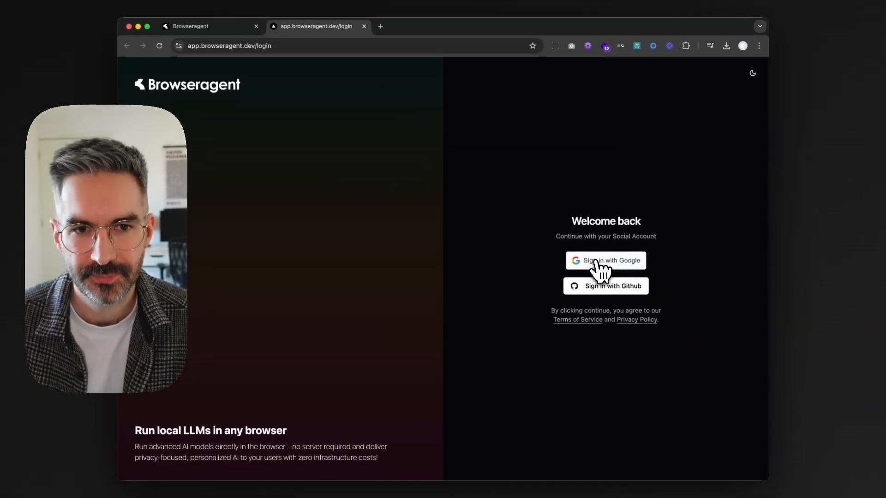
click(599, 261)
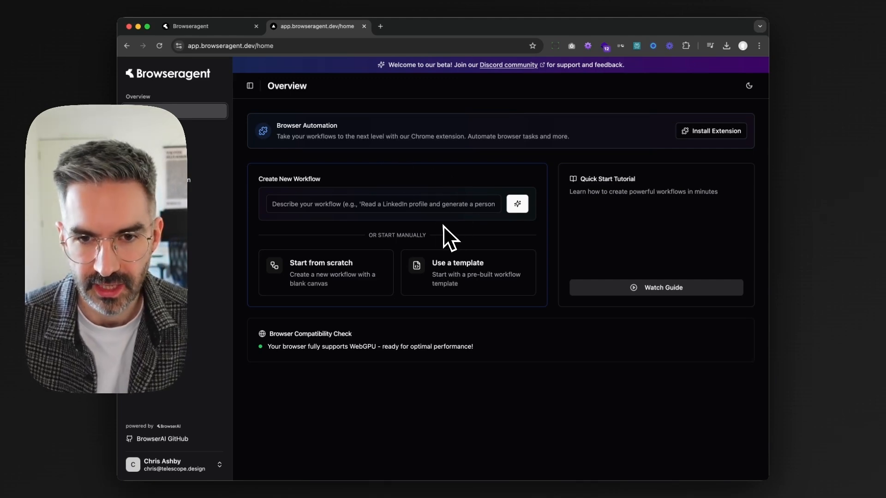
Check the workflow description field, watch the "Create & run a workflow from scratch" quick start guide, and close it
click(347, 205)
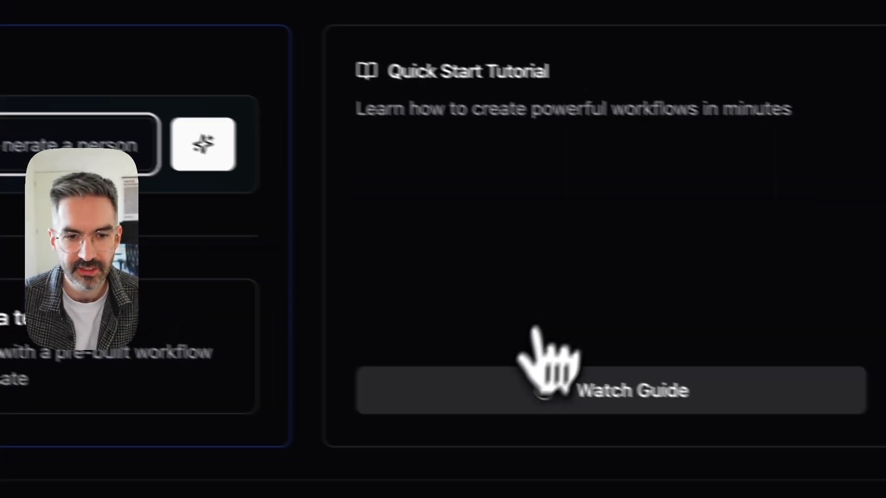
click(594, 386)
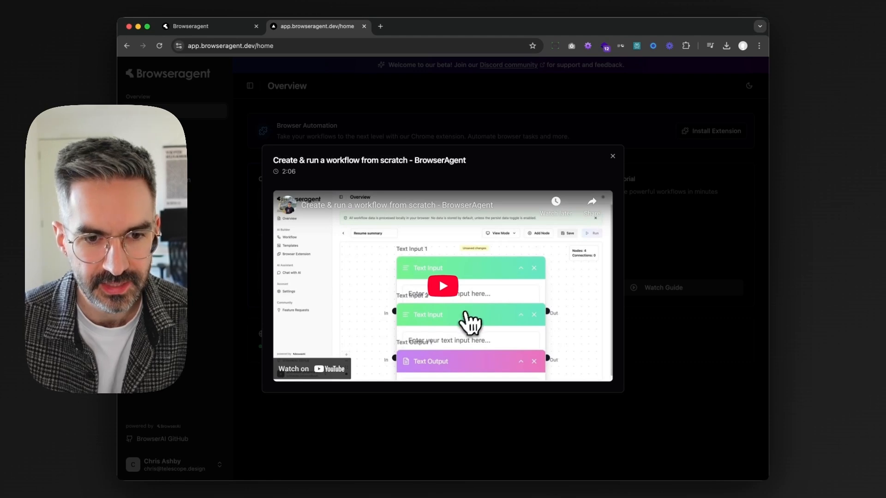
click(450, 279)
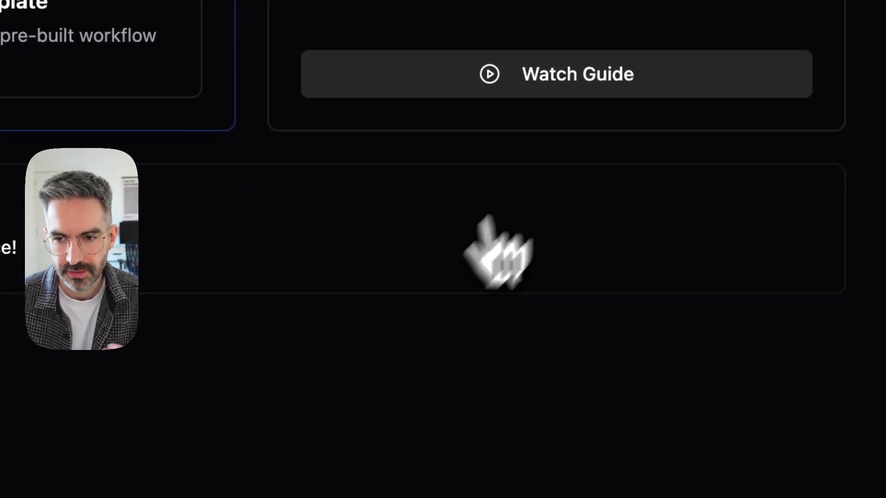
click(554, 79)
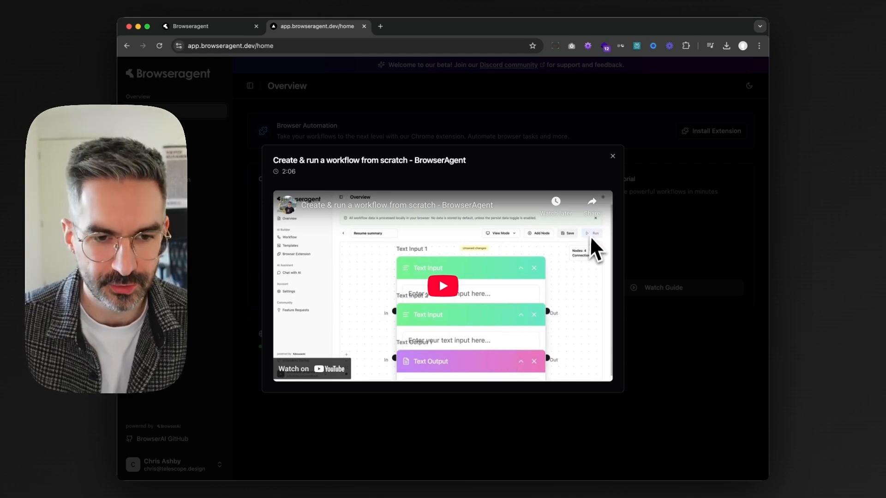
click(613, 159)
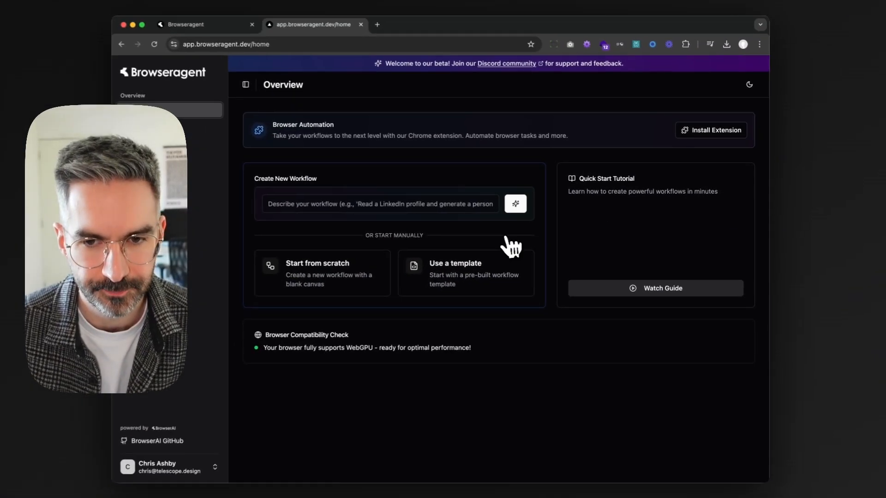
click(405, 210)
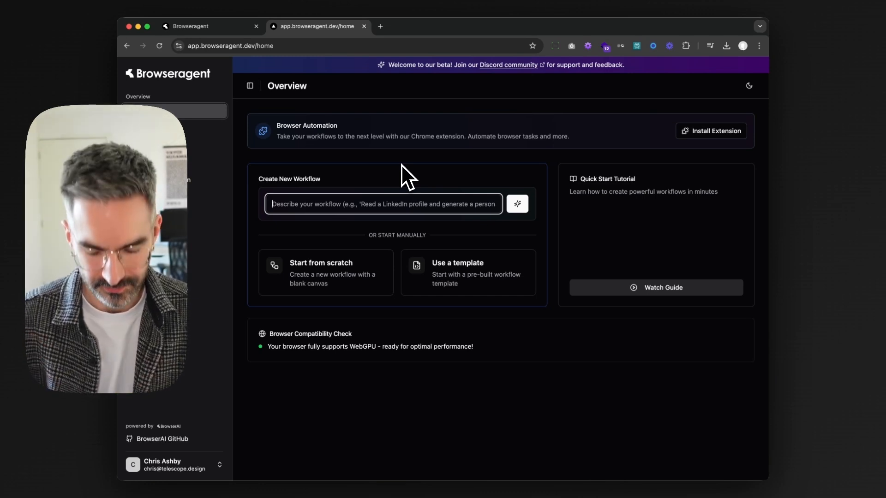
text(I)
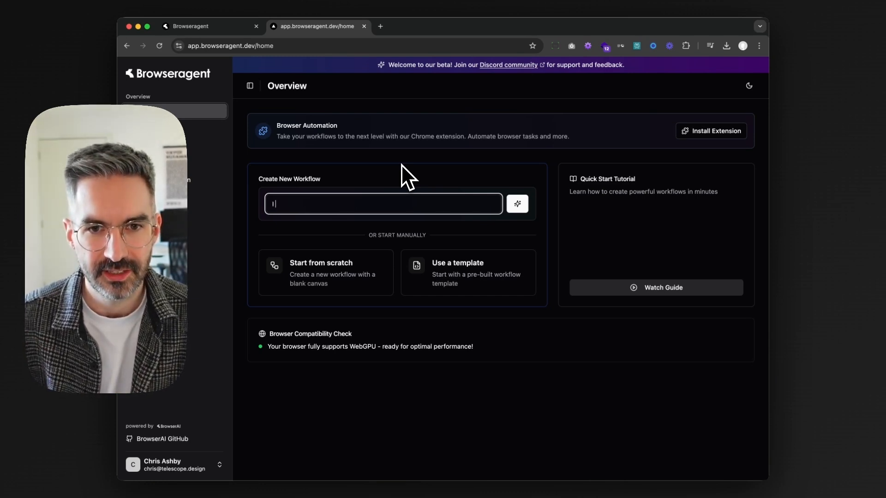
text( want to research)
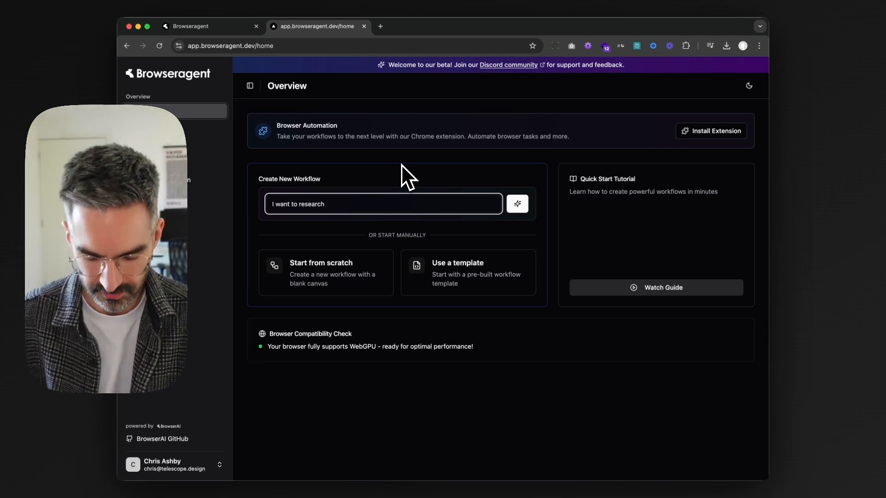
text( products to help designers )
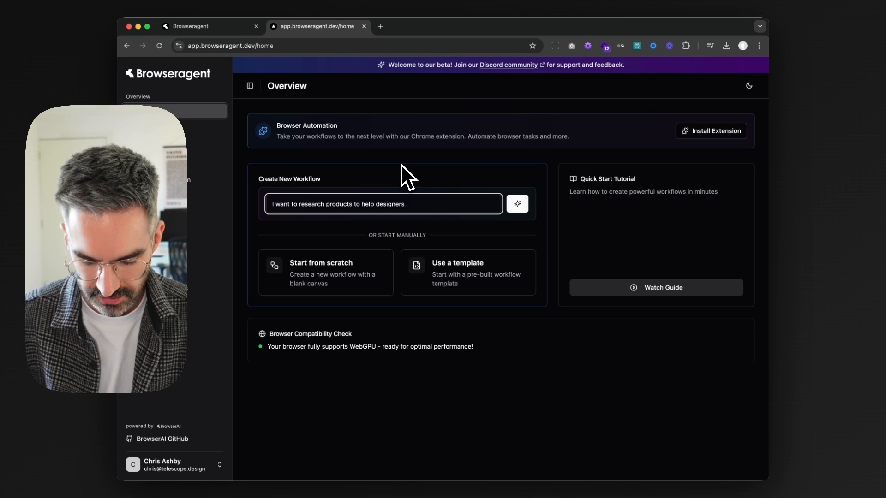
text(but)
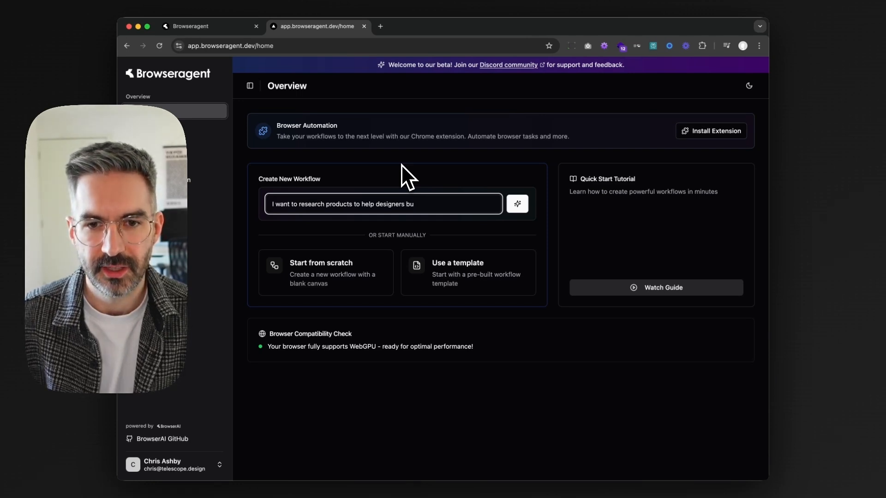
key(BackSpace)
key(BackSpace)
key(BackSpace)
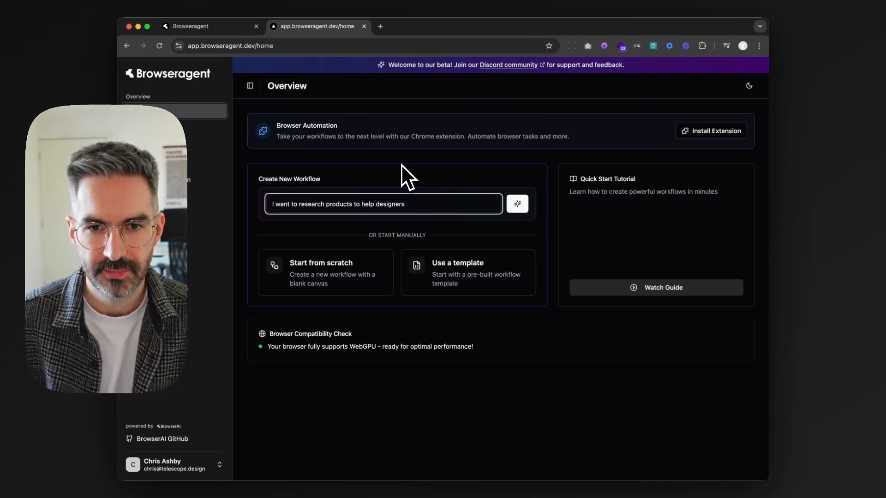
drag(406, 204, 272, 202)
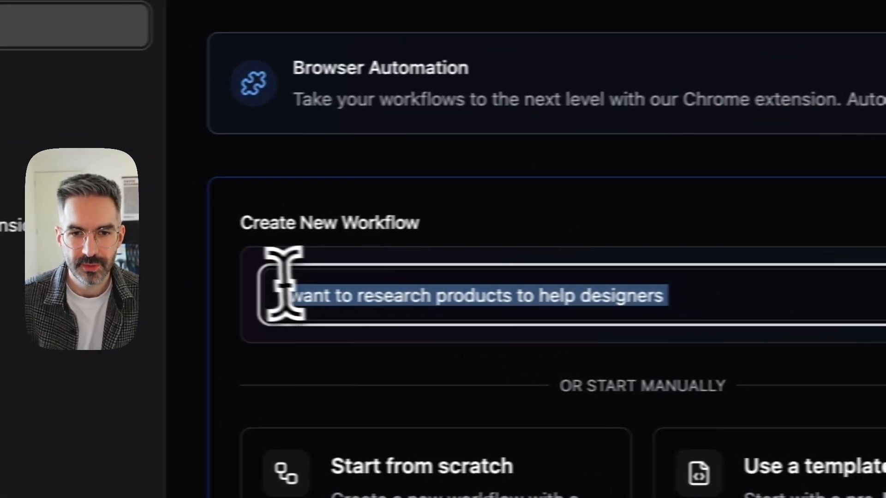
key(BackSpace)
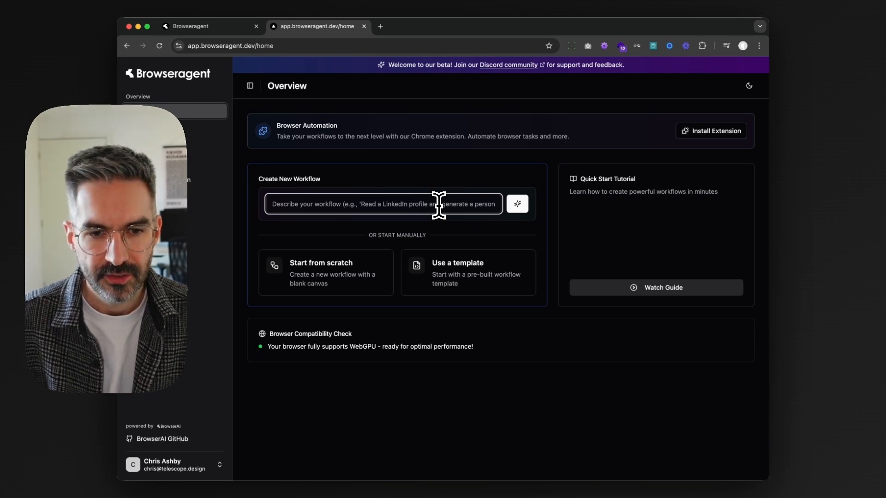
Describe the new workflow as "Research and compile data to help me create a new product that will help designers"
text(Researc)
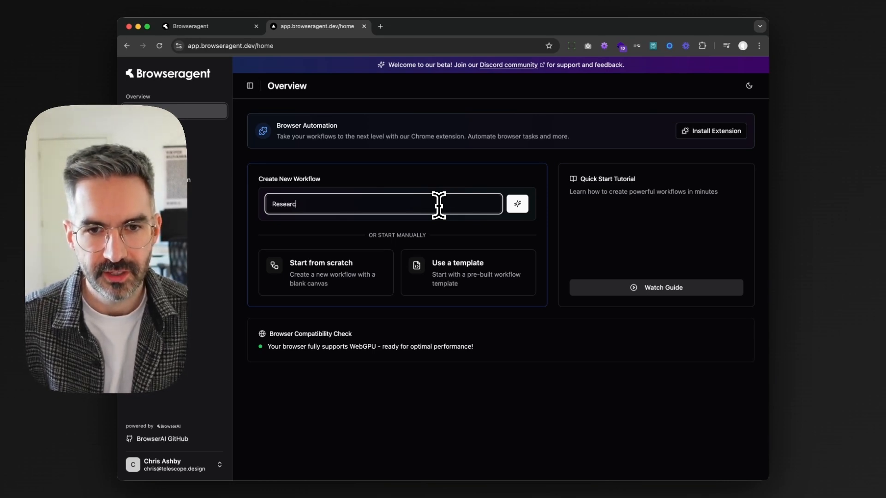
text(h and compile data )
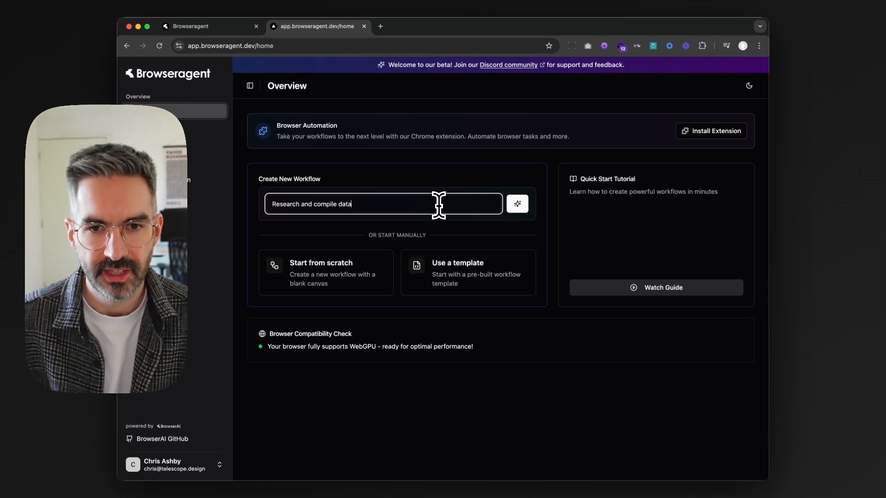
text(on)
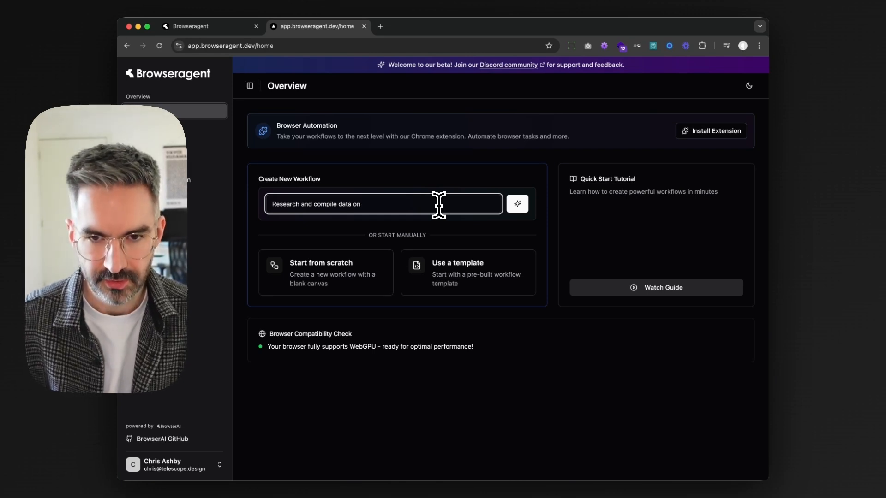
key(BackSpace)
key(BackSpace)
text(to help me)
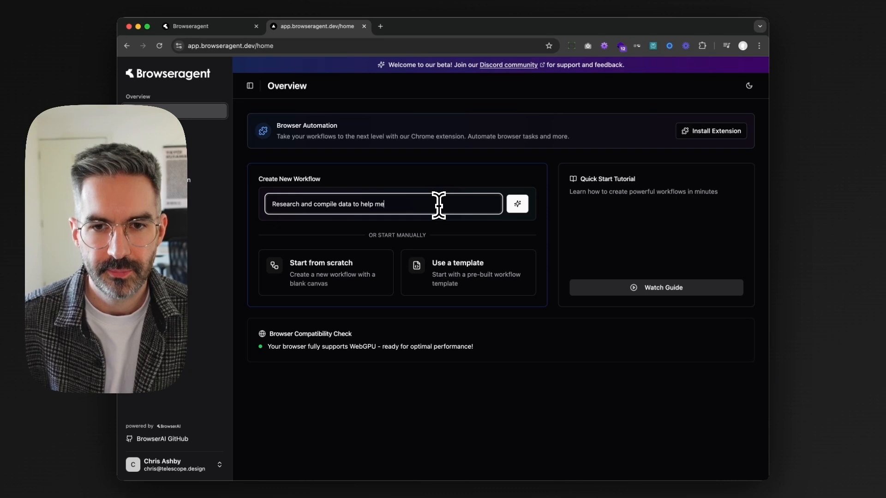
text(create a new )
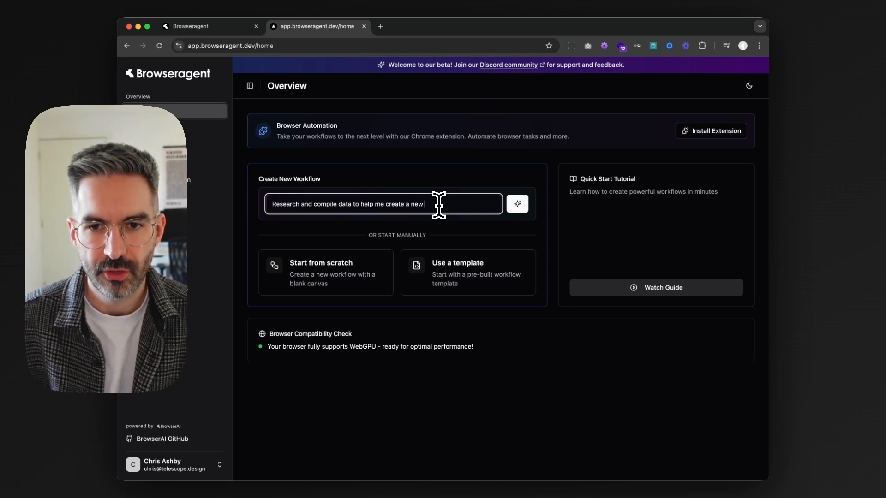
text(project that will help p)
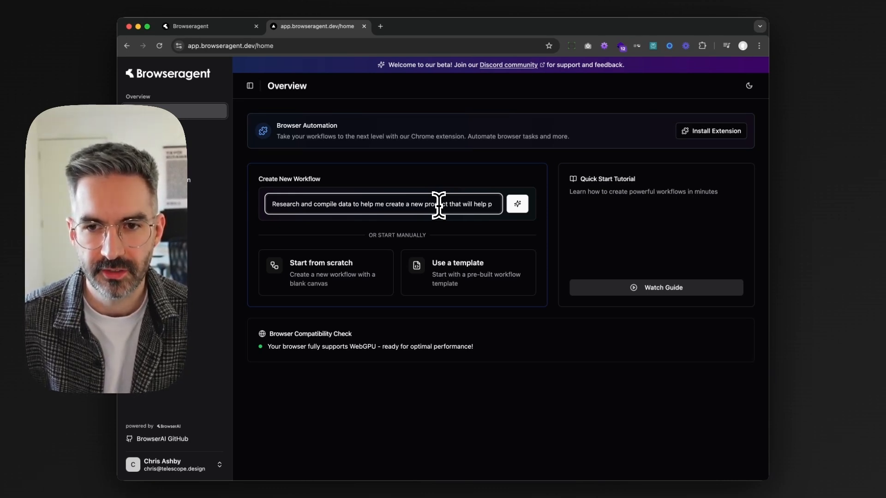
key(BackSpace)
text(designer)
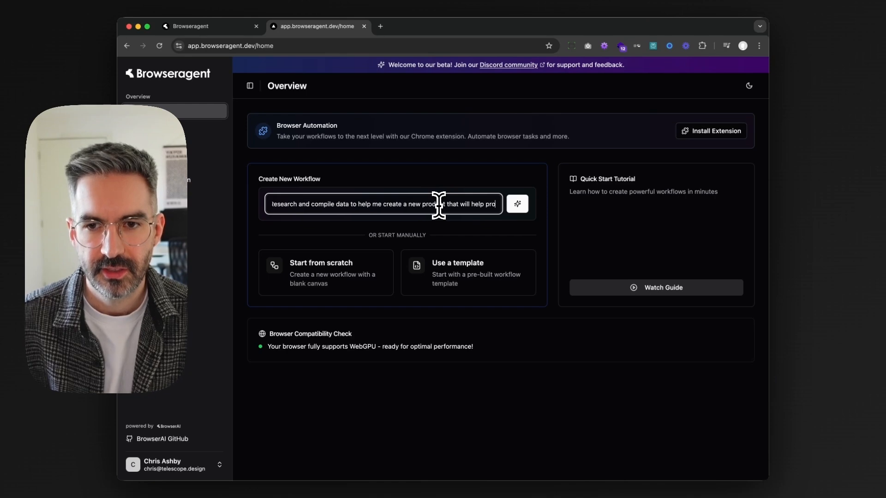
text(s)
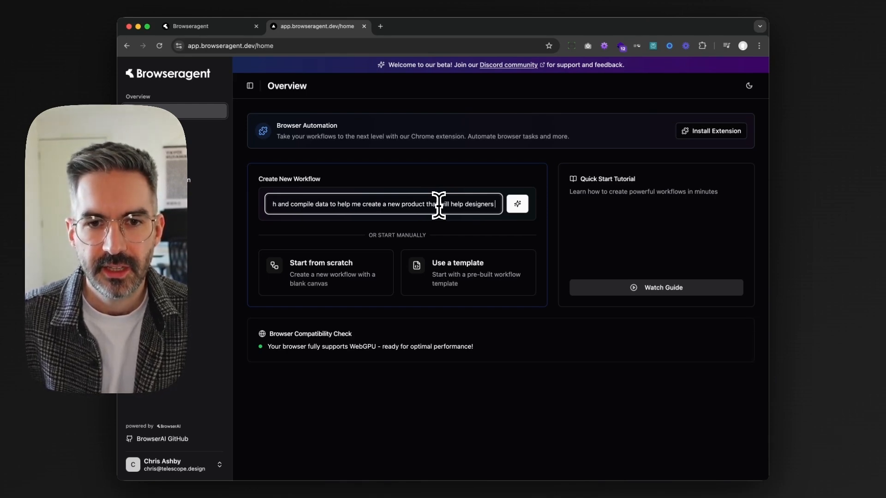
Review the start of the workflow description and extend its end with "become entrepreneurs"
drag(349, 203, 256, 201)
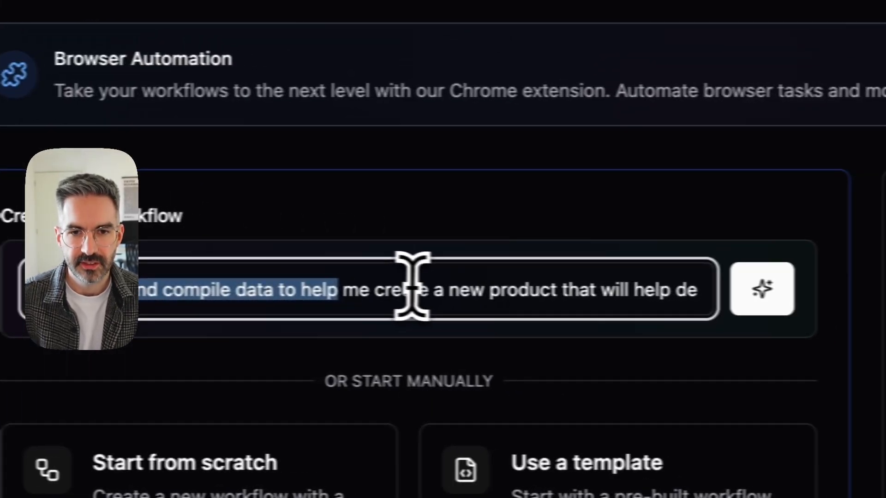
click(412, 286)
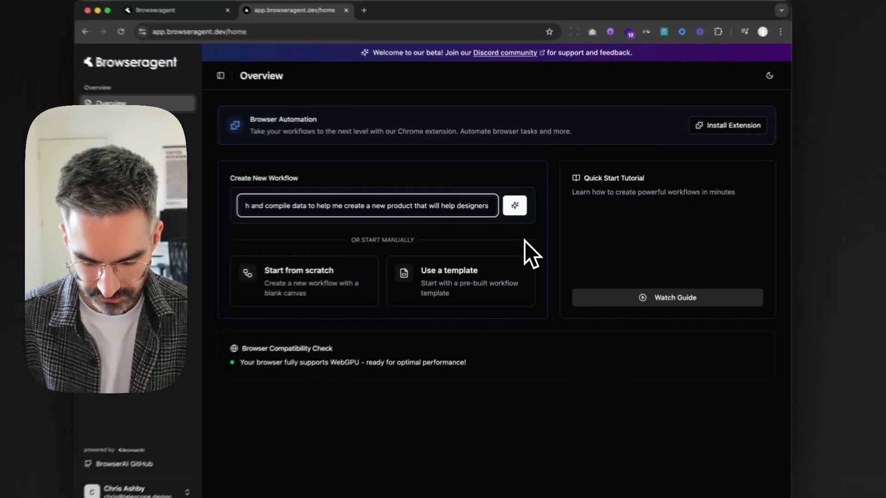
text(become )
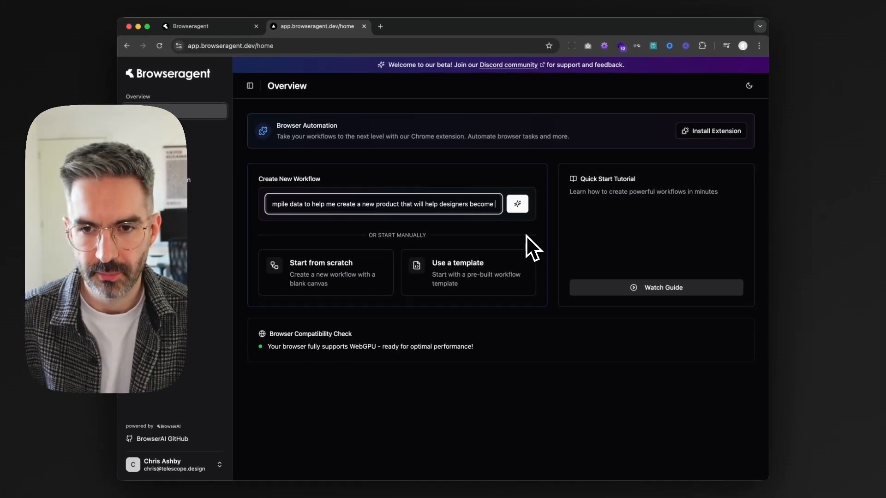
text(entrepreneurs)
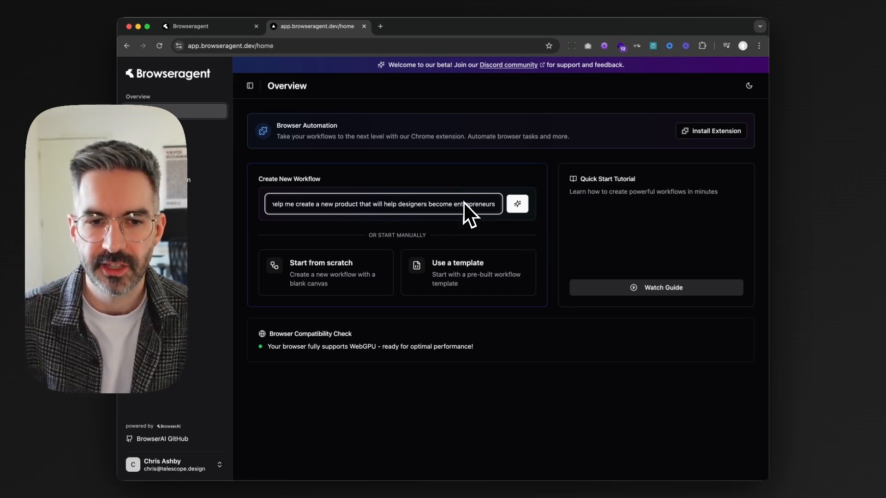
Extend the workflow description with "and give me a breakdown of market opportunity"
text(and )
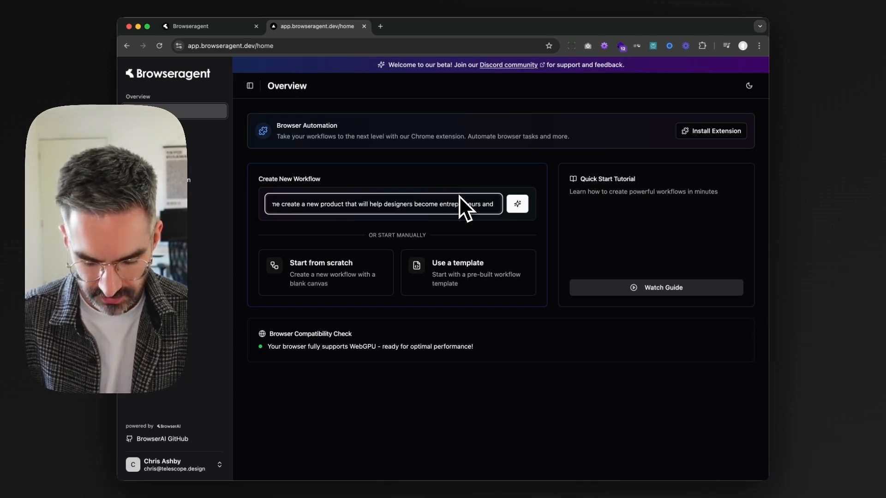
text(give me a breakdown of )
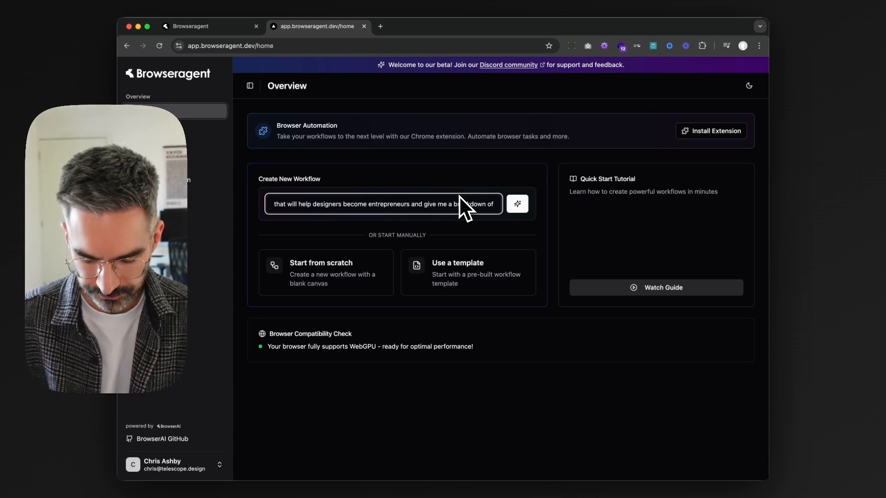
text(marke)
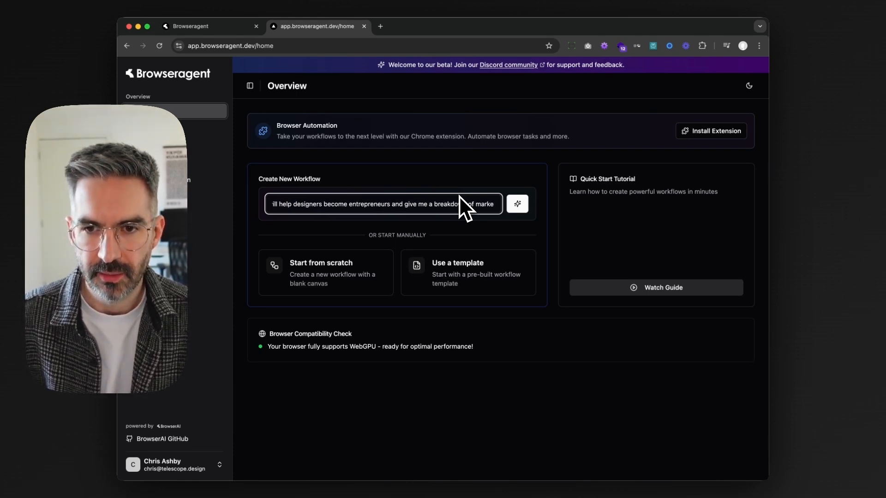
key(BackSpace)
key(BackSpace)
text(ark)
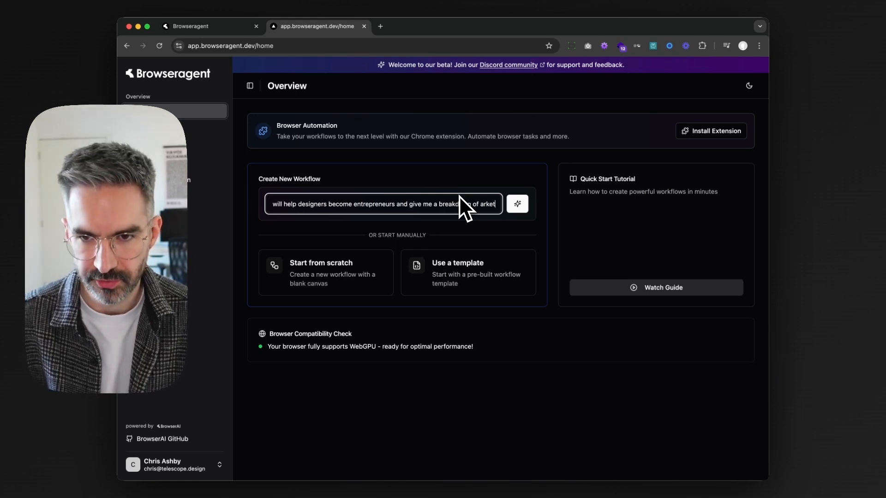
key(BackSpace)
key(BackSpace)
key(BackSpace)
text(ma)
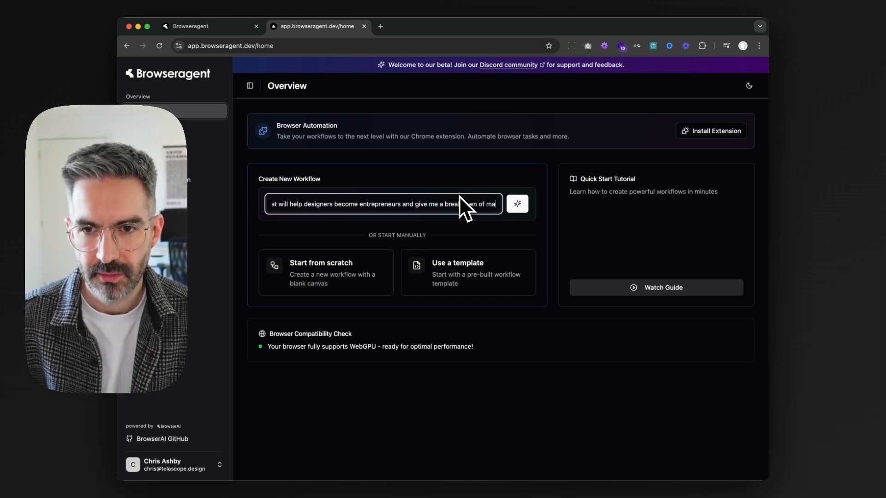
text(rket opportunity )
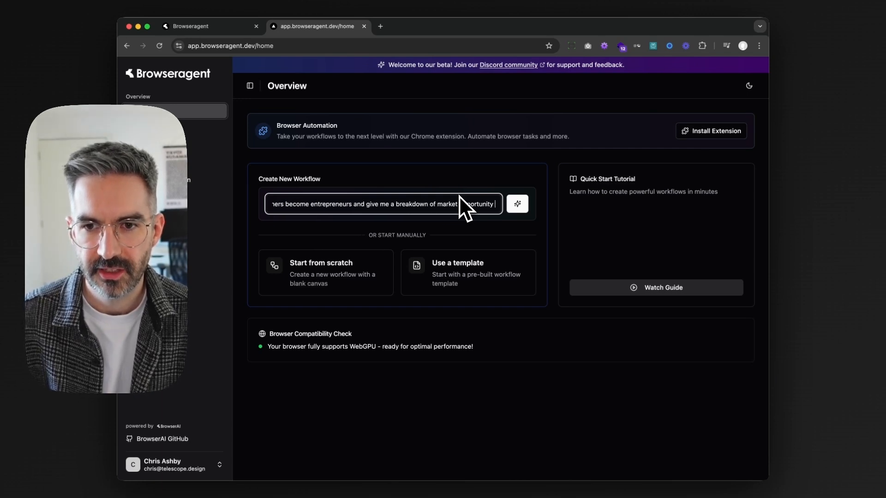
Add "and my" to the end of the workflow description and insert "product ideas," before "market opportunity"
text(and compeitot)
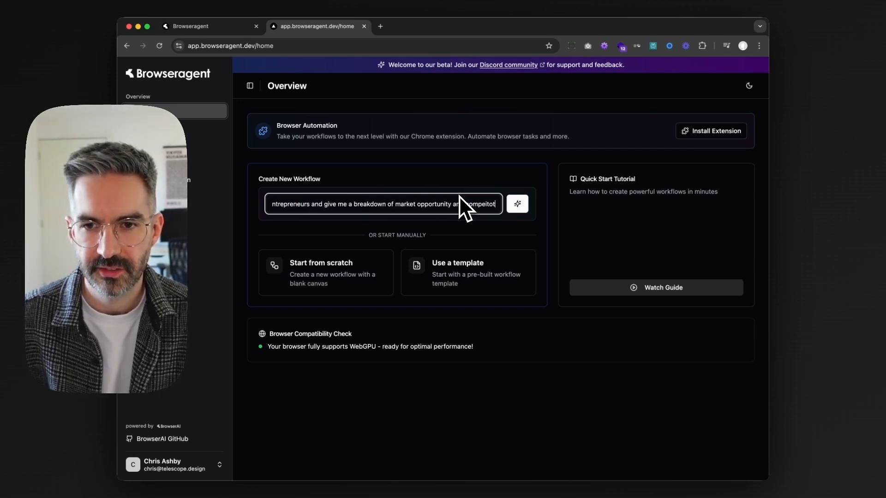
key(BackSpace)
key(BackSpace)
key(BackSpace)
key(BackSpace)
key(BackSpace)
key(BackSpace)
text(my)
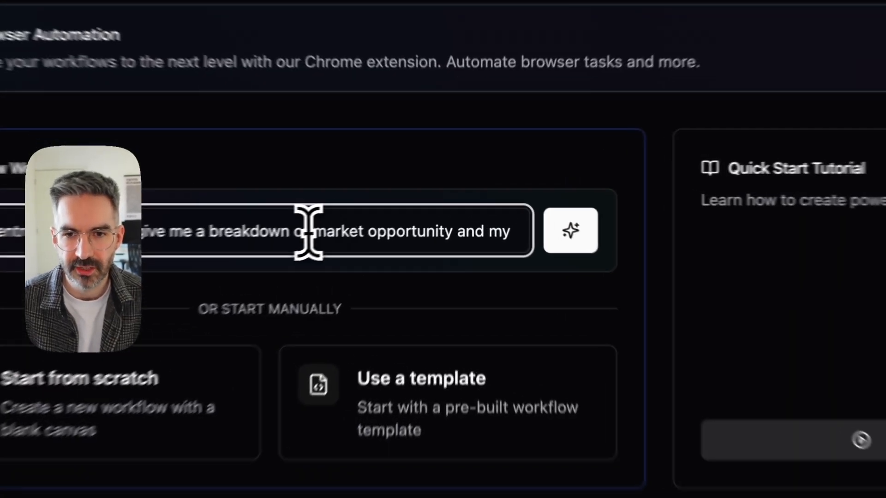
click(413, 204)
text(product ideas,)
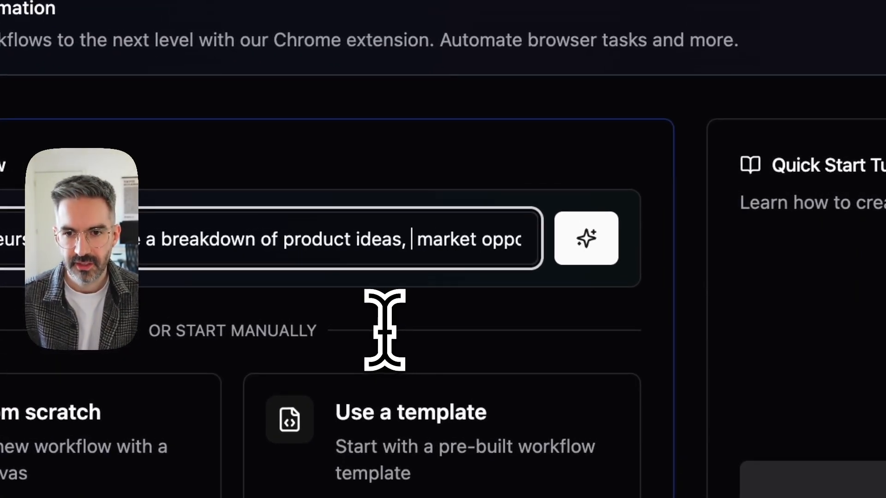
drag(434, 239, 643, 253)
click(412, 245)
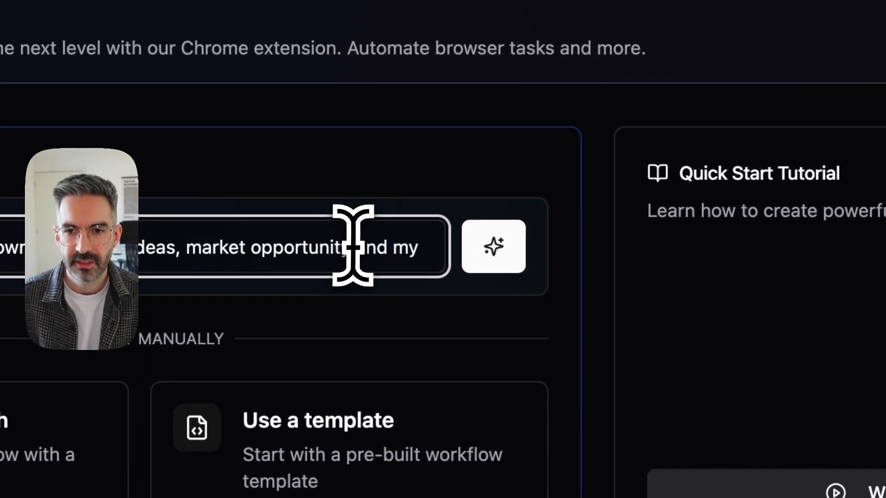
text(for)
key(BackSpace)
key(BackSpace)
key(BackSpace)
key(BackSpace)
drag(376, 245, 483, 250)
click(391, 249)
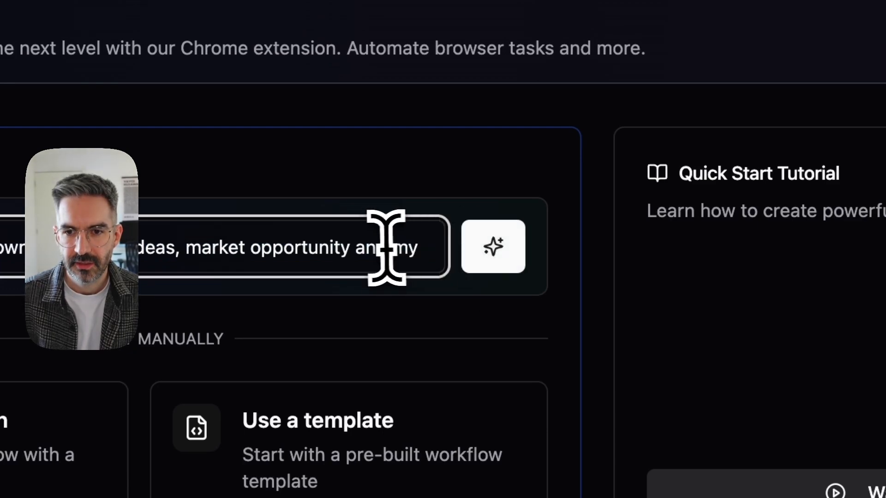
Complete the workflow description with "main competitors" and generate the workflow from it
key(End)
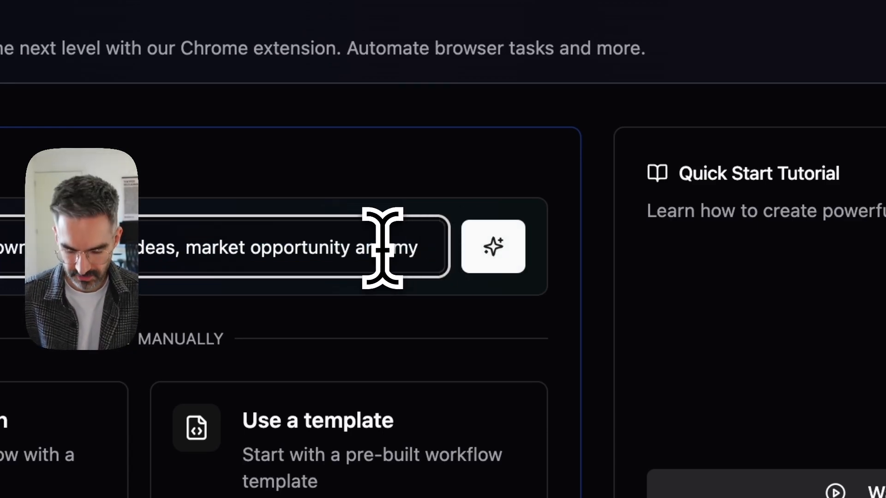
text(make.com)
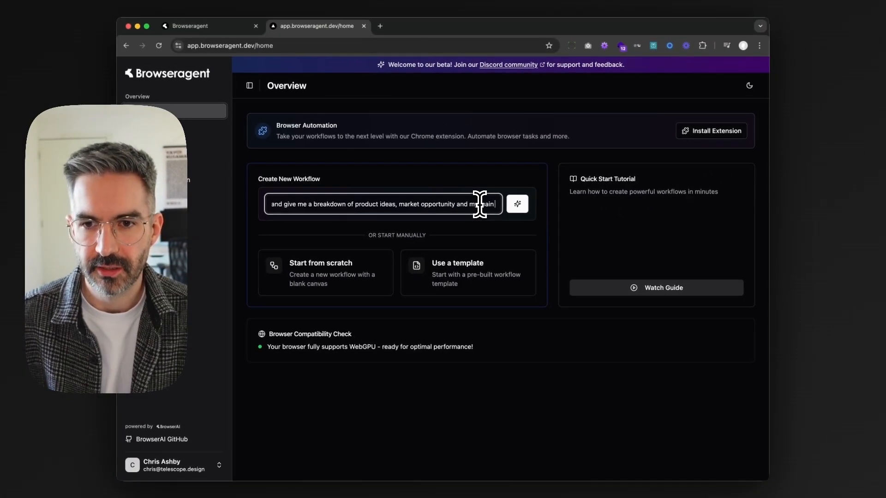
text(petitors)
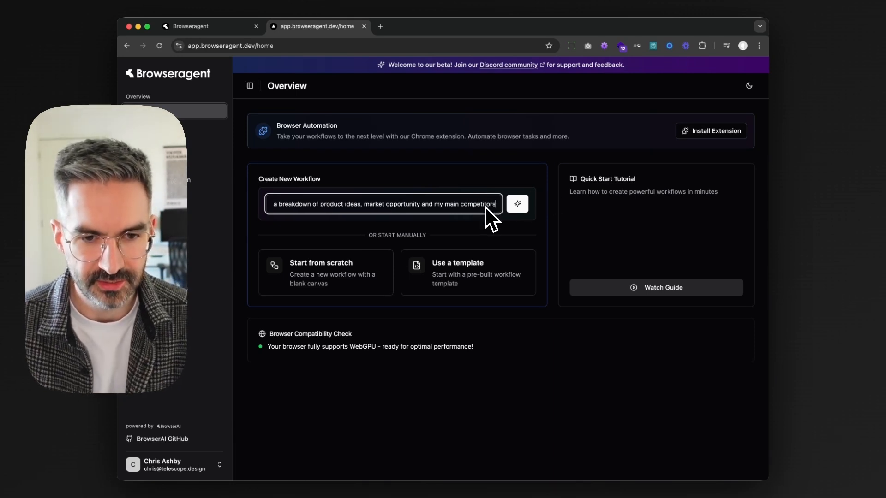
click(519, 205)
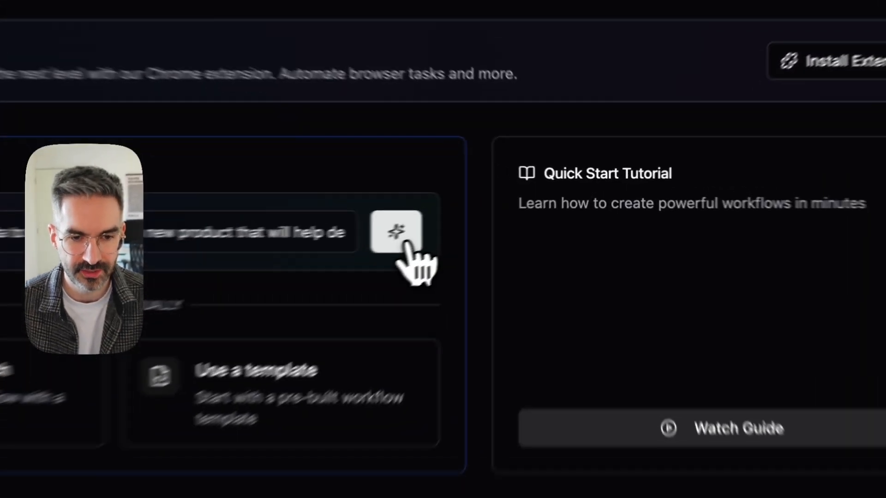
click(520, 207)
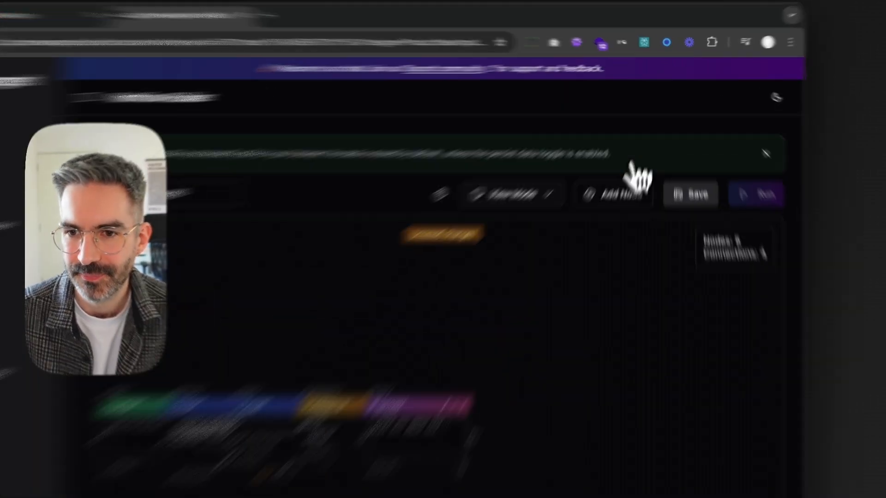
View the generated workflow in side panel mode and close the Workflow Execution panel
click(560, 157)
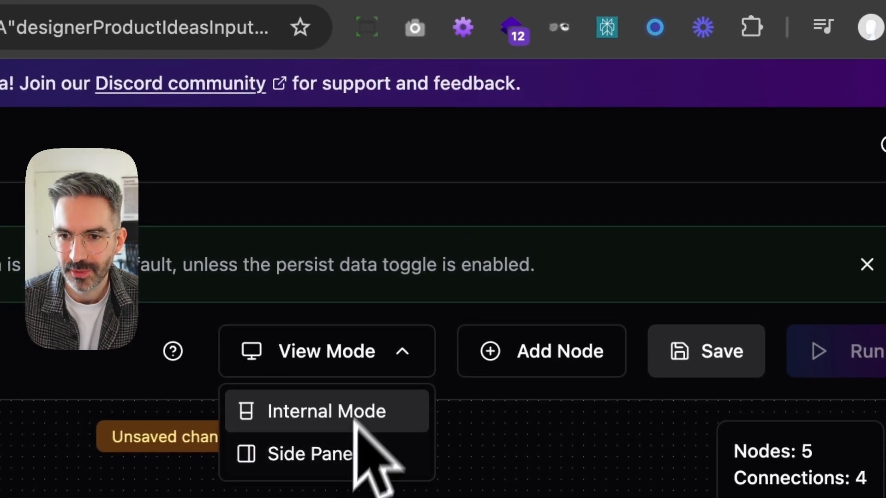
click(358, 445)
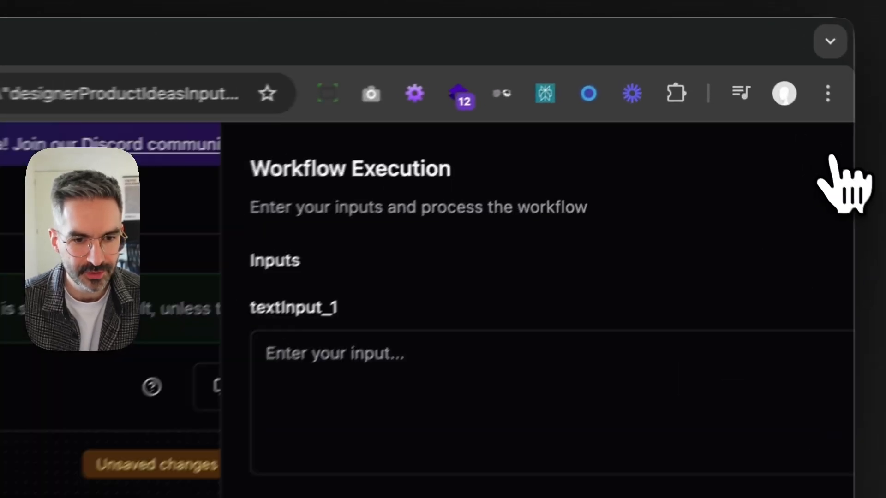
click(758, 68)
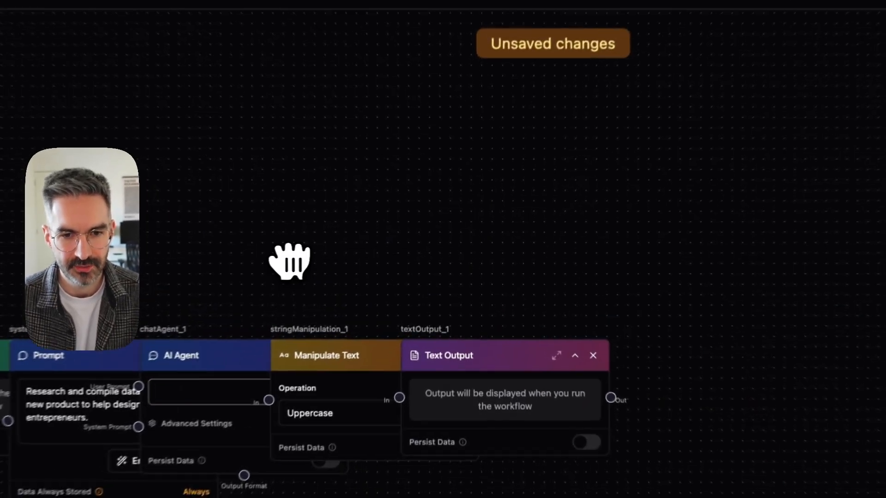
Spread the overlapping workflow nodes apart on the canvas, from Text Input through Prompt and AI Agent to Manipulate Text
drag(289, 262, 312, 198)
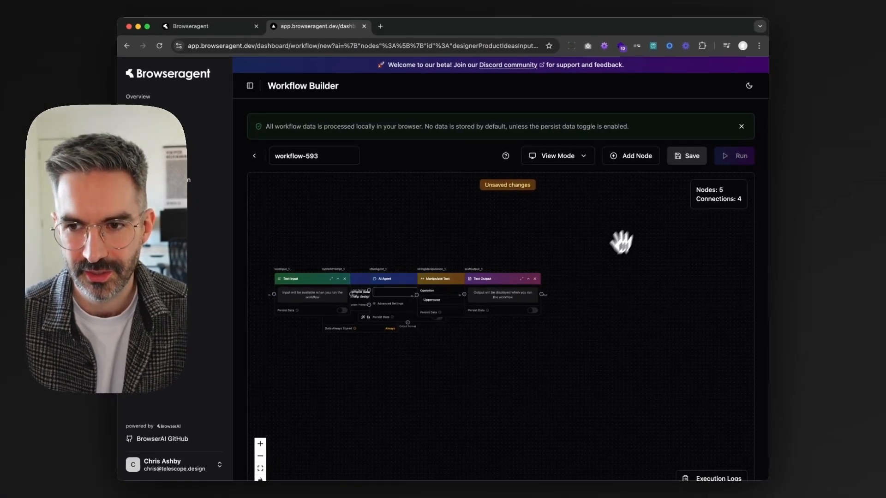
scroll(503, 332, up, 5)
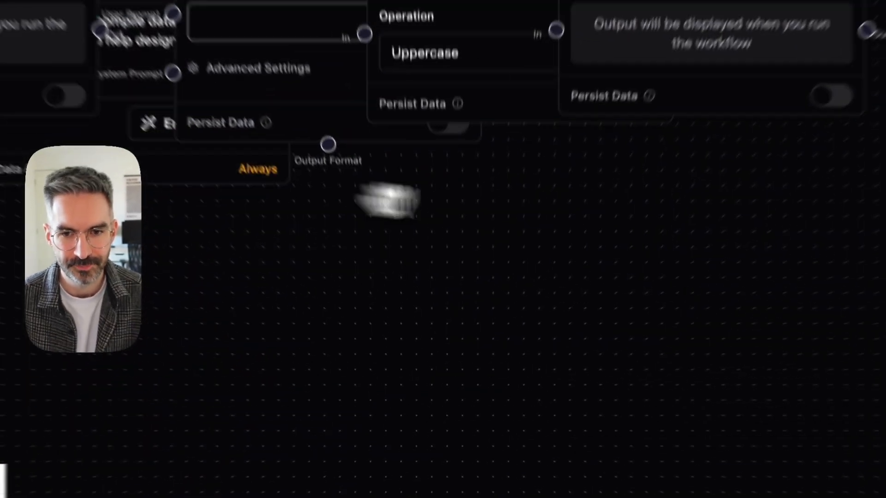
drag(304, 189, 307, 192)
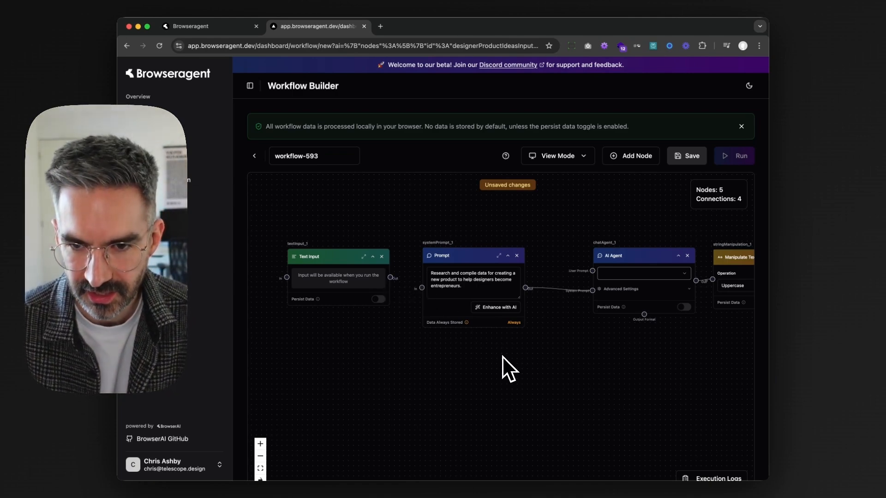
Examine the Prompt node's text and the task types offered by the AI Agent node, leaving both unchanged
click(440, 275)
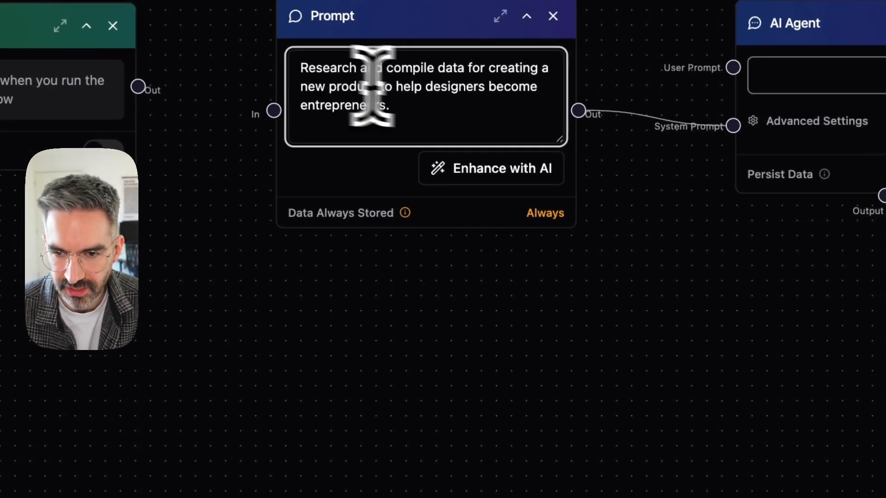
click(445, 88)
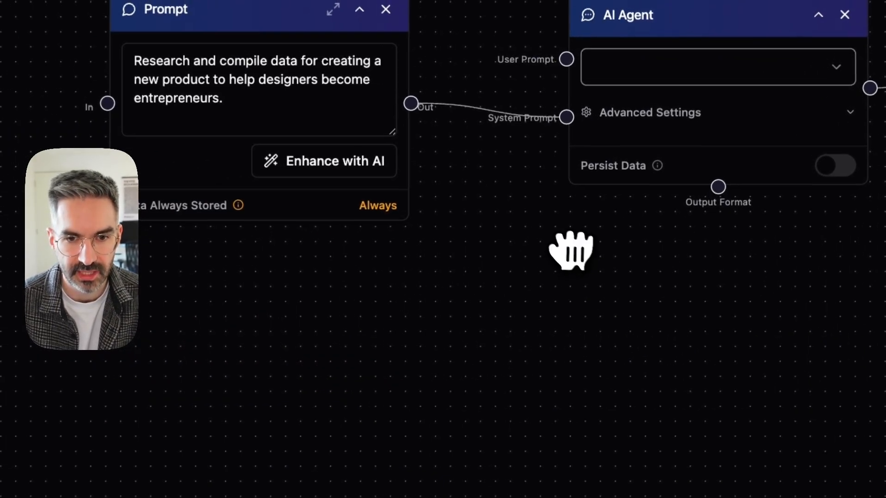
drag(537, 223, 562, 231)
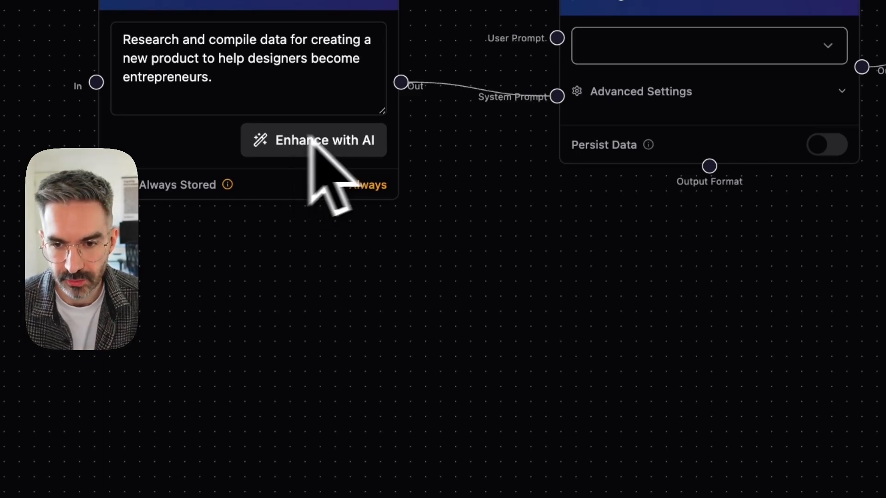
drag(489, 183, 498, 180)
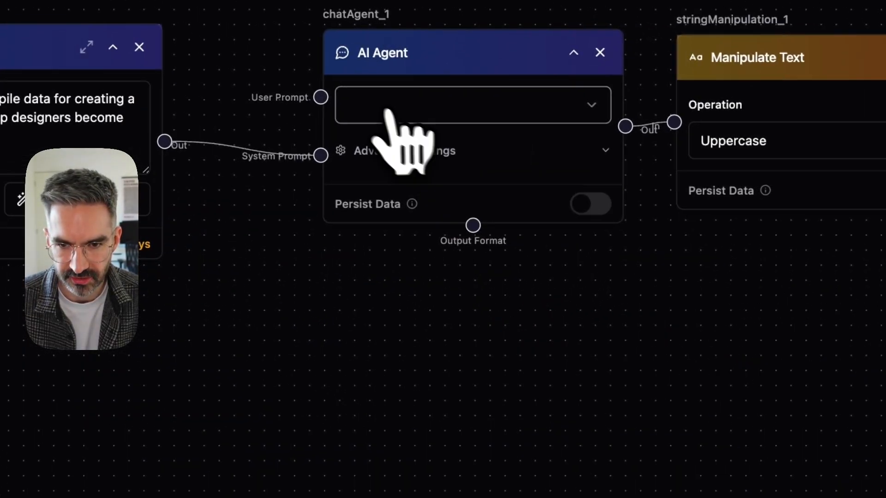
click(463, 93)
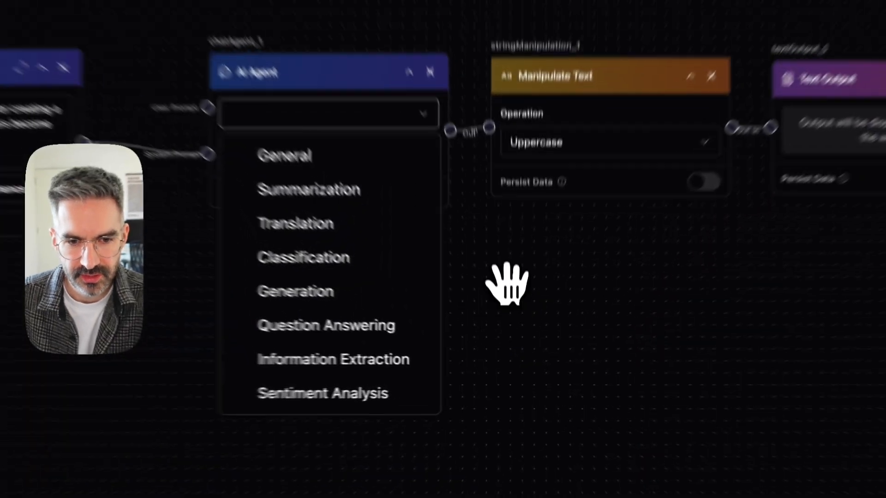
click(514, 344)
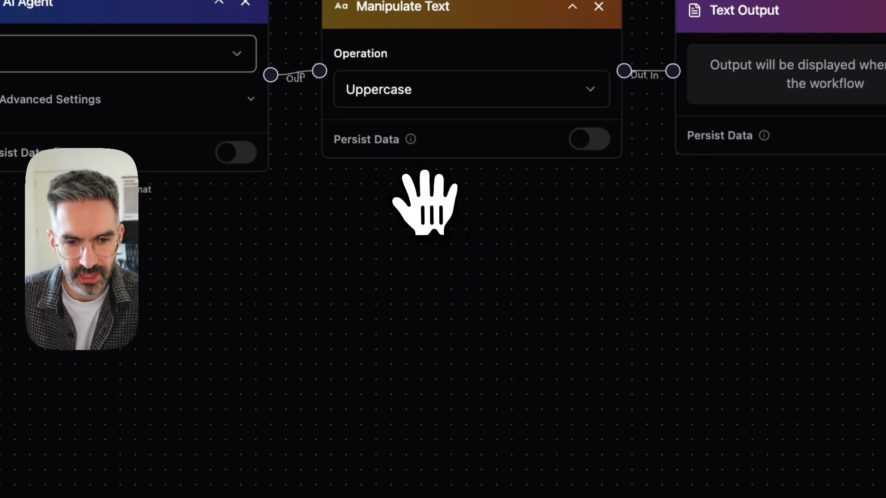
Examine how the Prompt, AI Agent and Manipulate Text nodes are connected across the canvas
drag(392, 194, 296, 167)
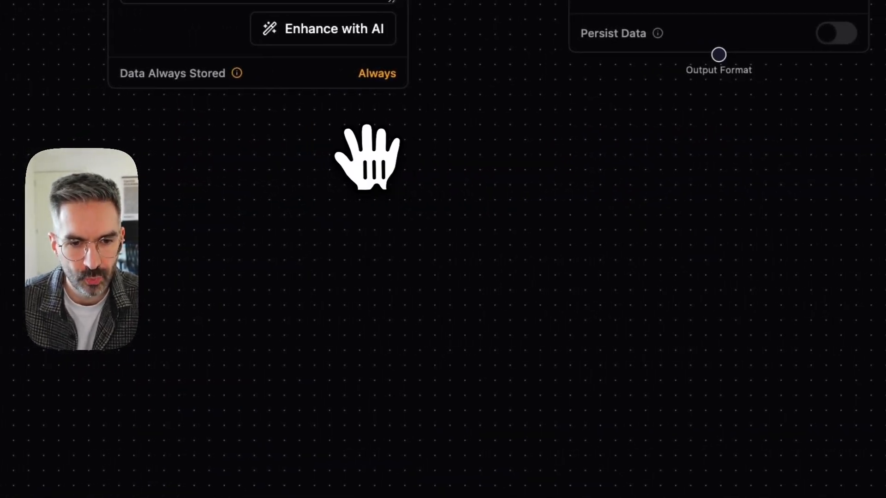
drag(382, 138, 518, 97)
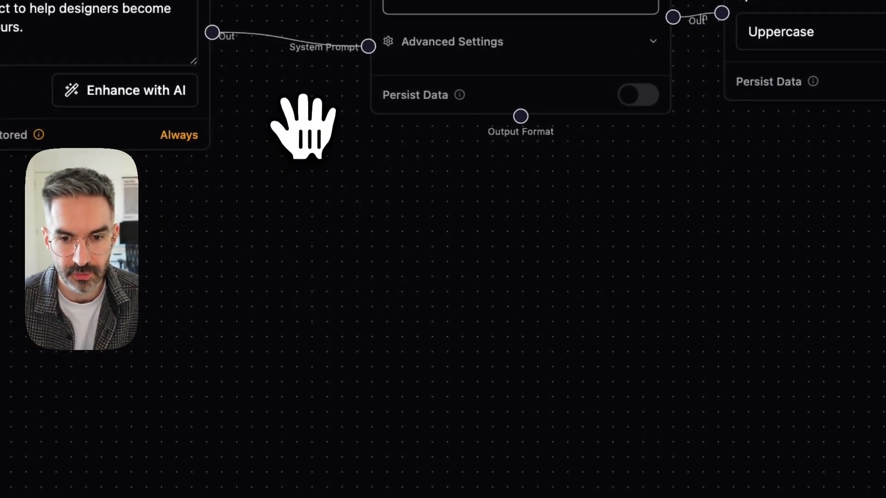
drag(392, 186, 358, 216)
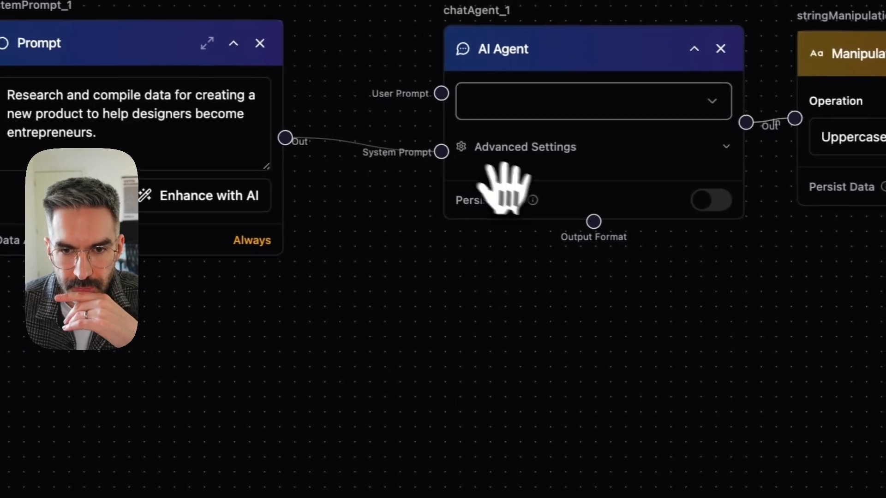
drag(548, 252, 547, 260)
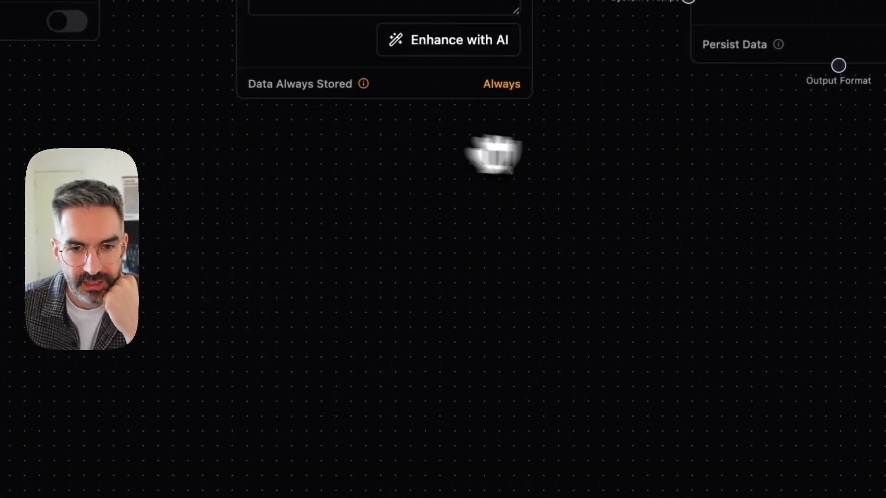
drag(424, 201, 352, 173)
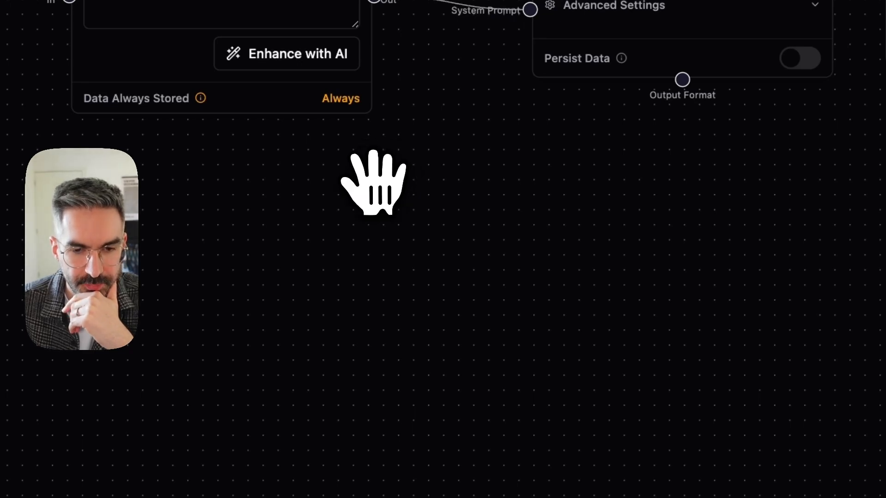
drag(435, 184, 281, 176)
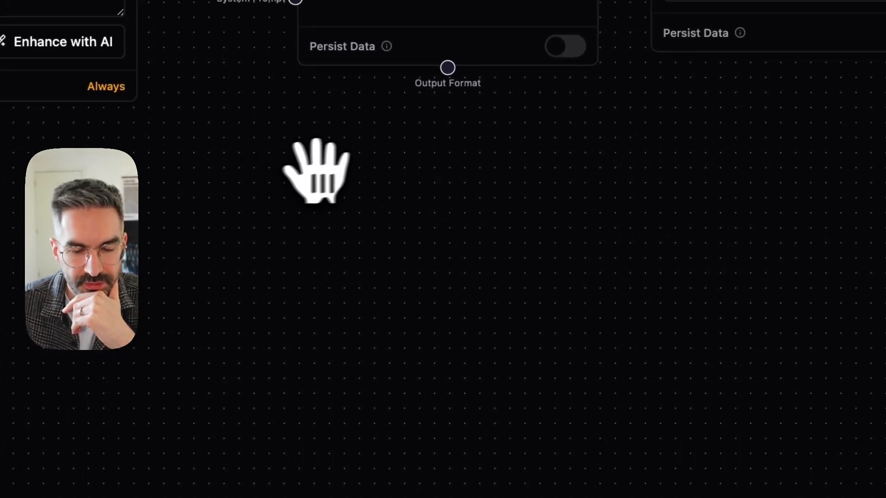
drag(421, 162, 383, 157)
drag(295, 141, 424, 146)
drag(326, 135, 490, 154)
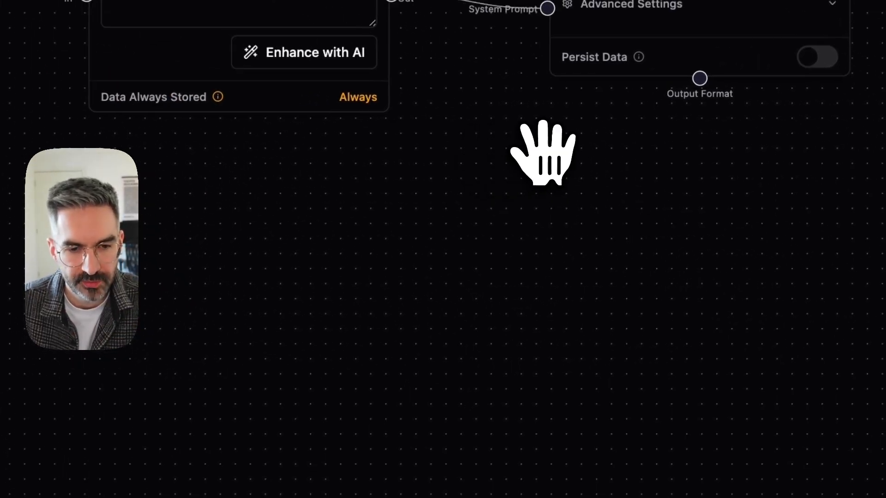
Spread the Manipulate Text and Text Output nodes farther apart on the canvas
drag(556, 168, 271, 174)
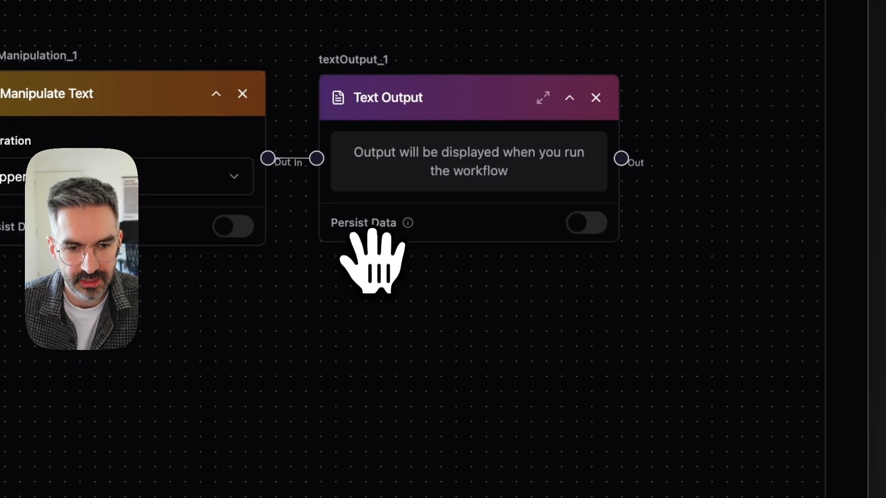
drag(474, 105, 579, 120)
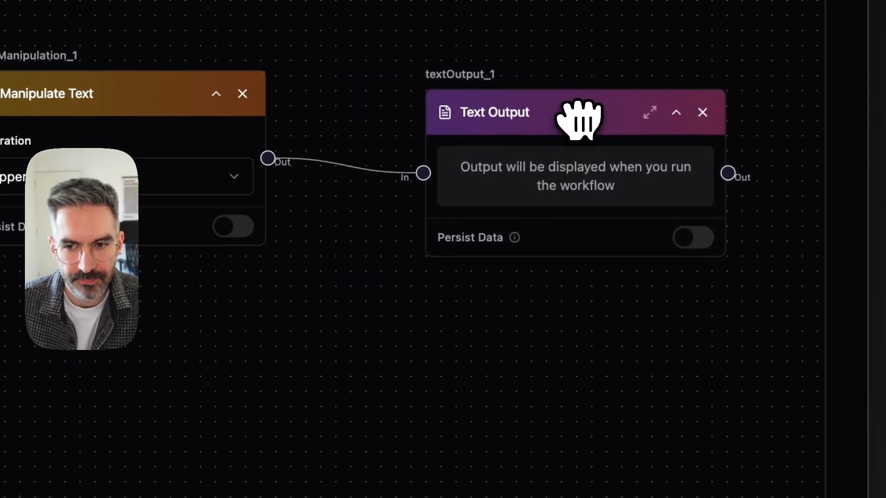
drag(118, 92, 171, 73)
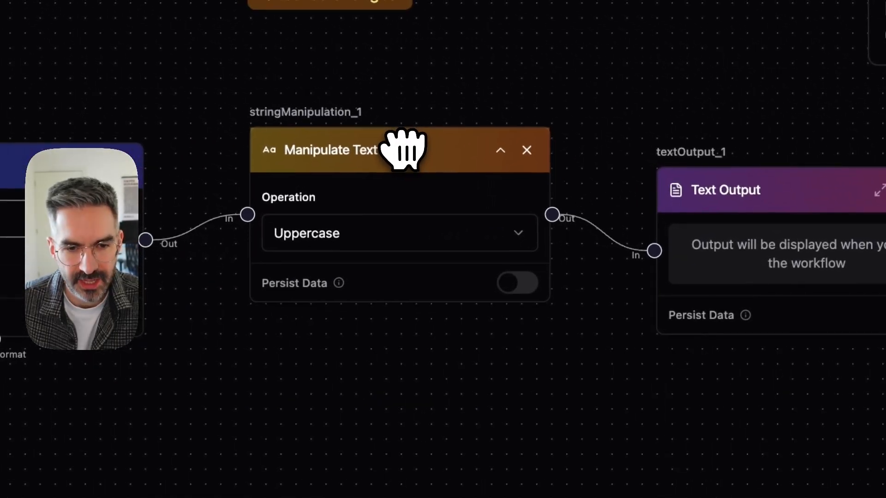
drag(403, 147, 392, 151)
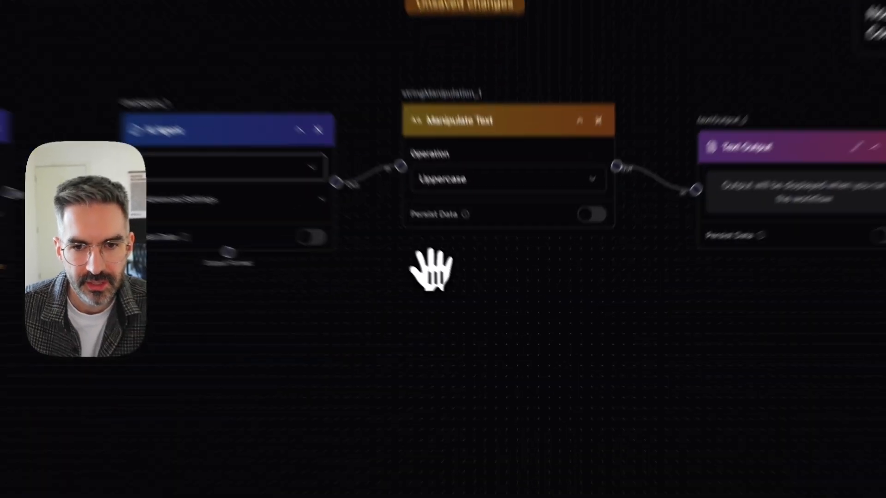
Examine the operations offered by the Manipulate Text node and its connection to Text Output, keeping Uppercase selected
drag(514, 292, 369, 310)
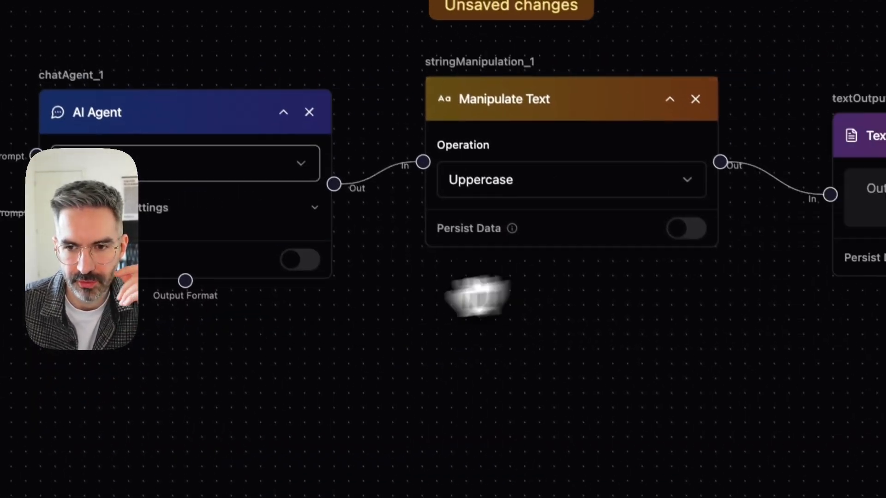
drag(393, 282, 330, 296)
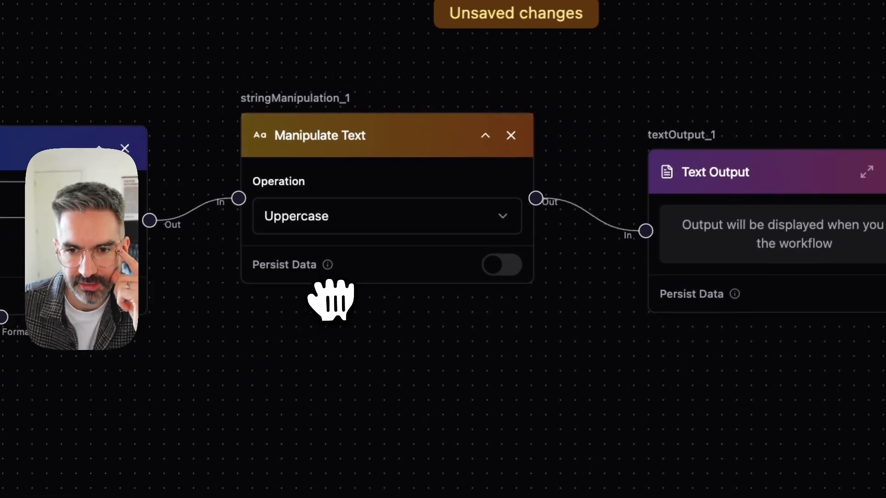
drag(346, 145, 358, 152)
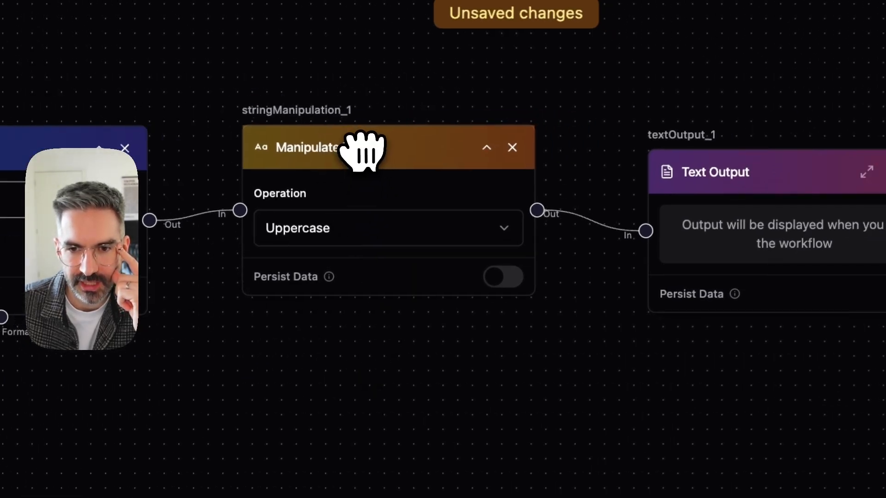
click(418, 233)
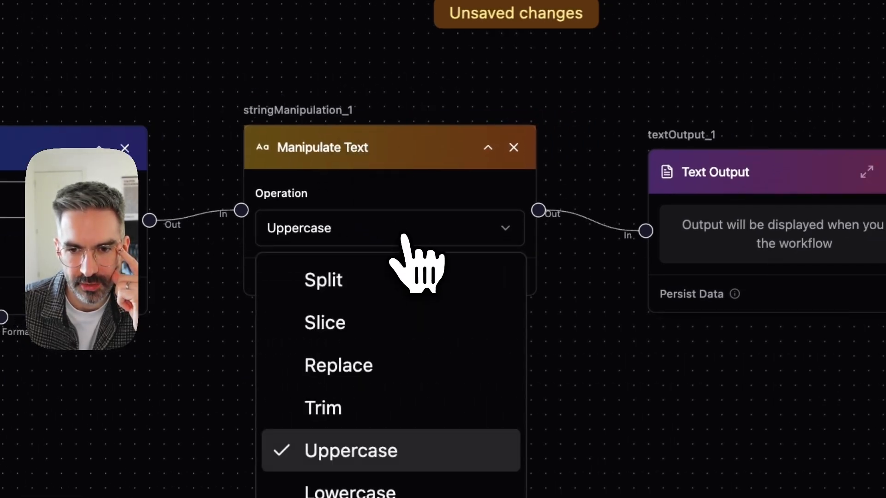
click(434, 233)
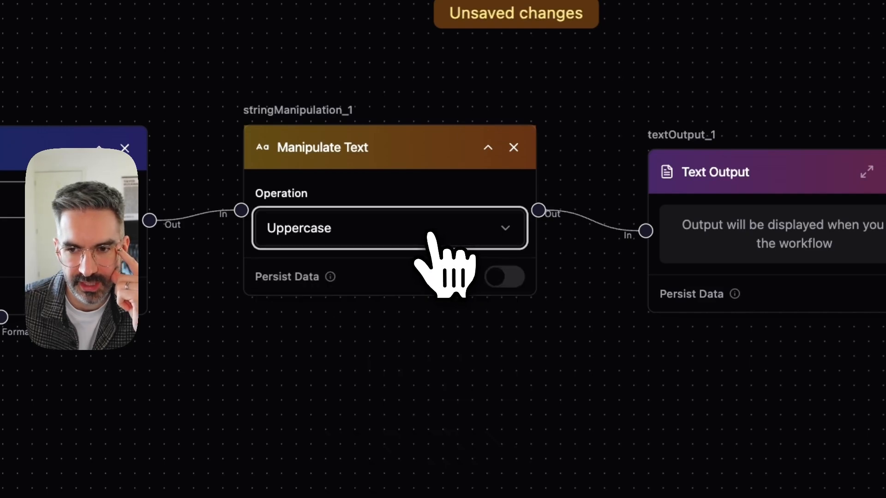
drag(791, 175, 824, 162)
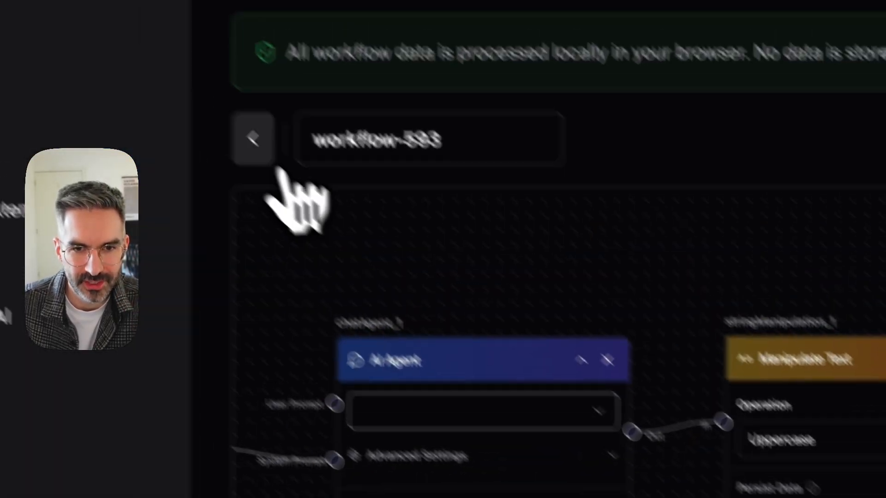
Leave the generated workflow and create a new workflow from scratch with a blank canvas
click(254, 138)
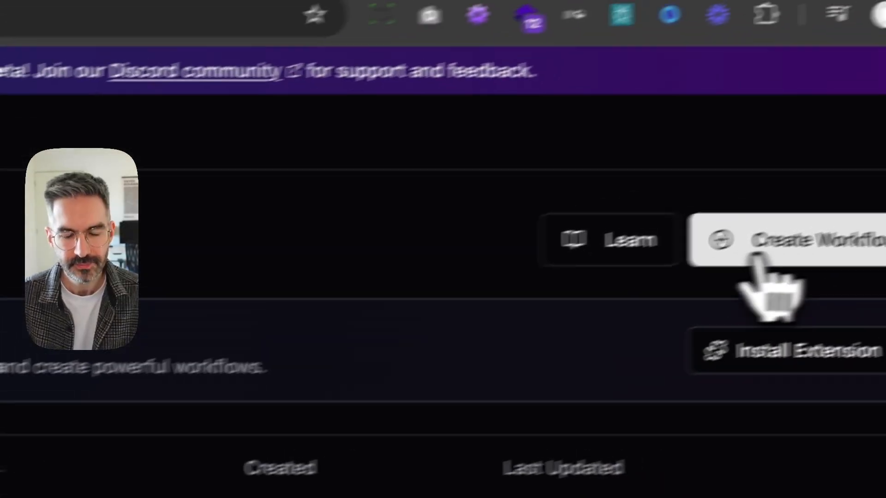
click(756, 257)
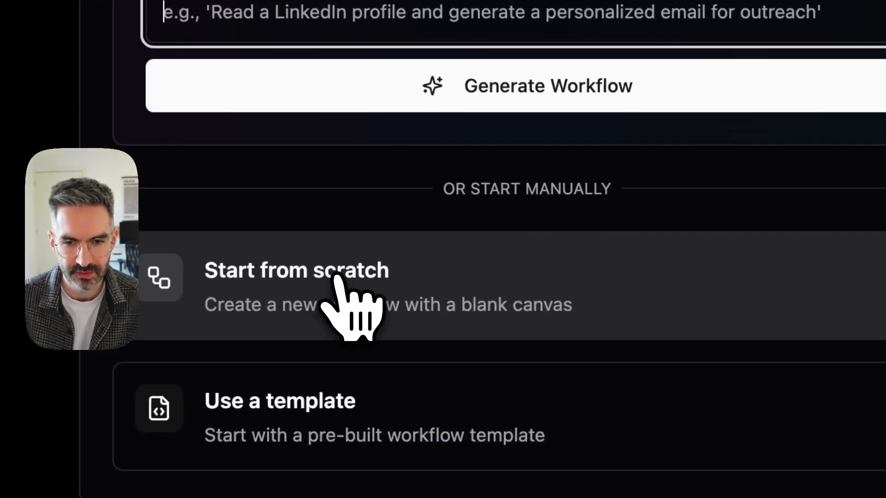
click(323, 251)
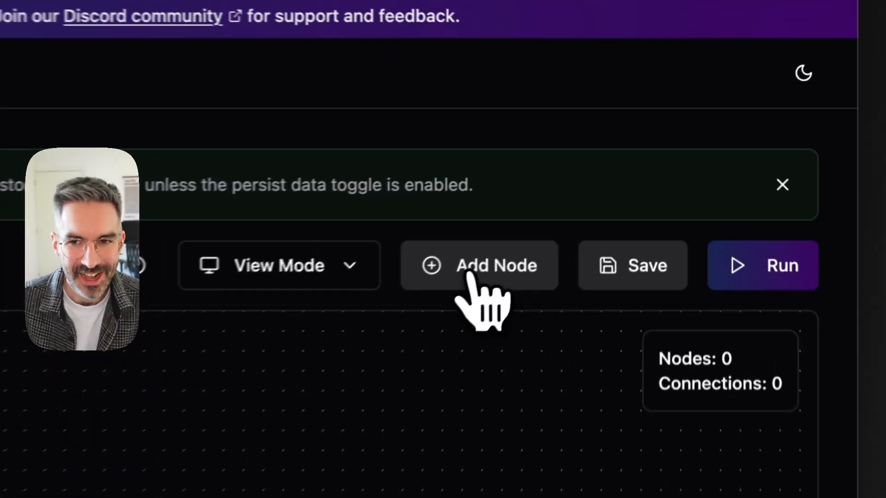
Examine the node types available for the workflow, from Input, Output and AI Agents through Web Scraping, Advanced, Integration and Data formatting
click(627, 157)
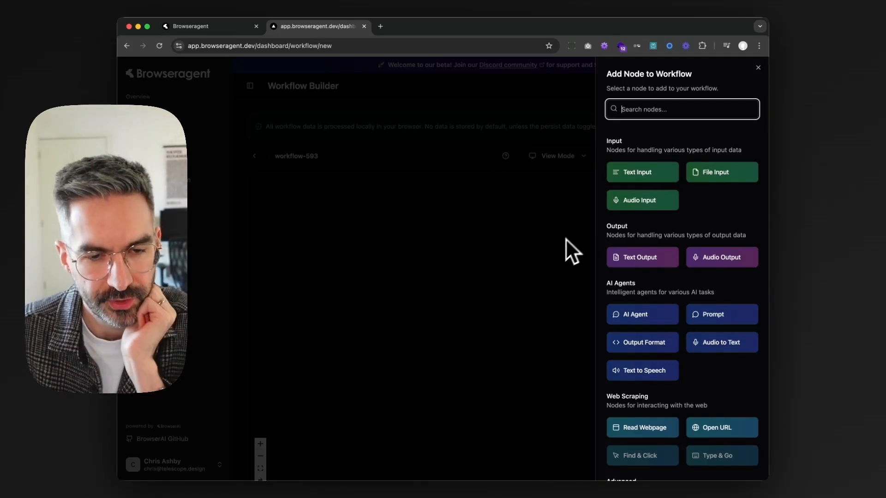
scroll(664, 289, down, 3)
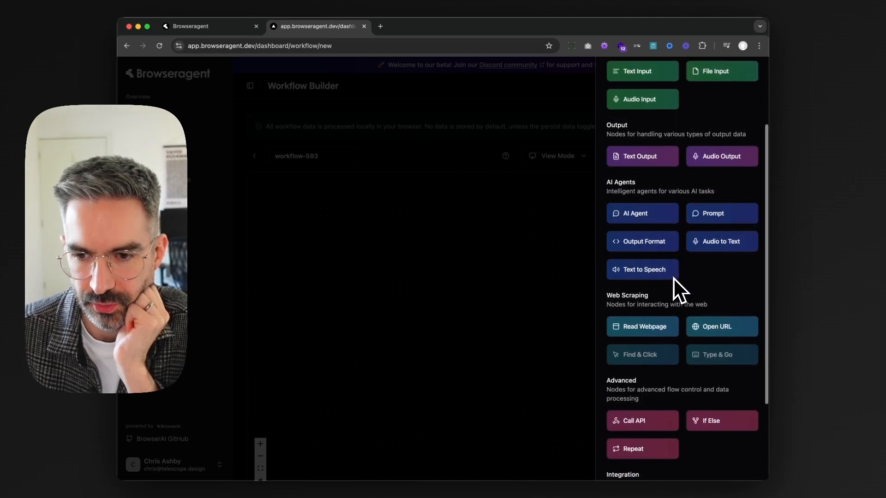
scroll(682, 276, down, 3)
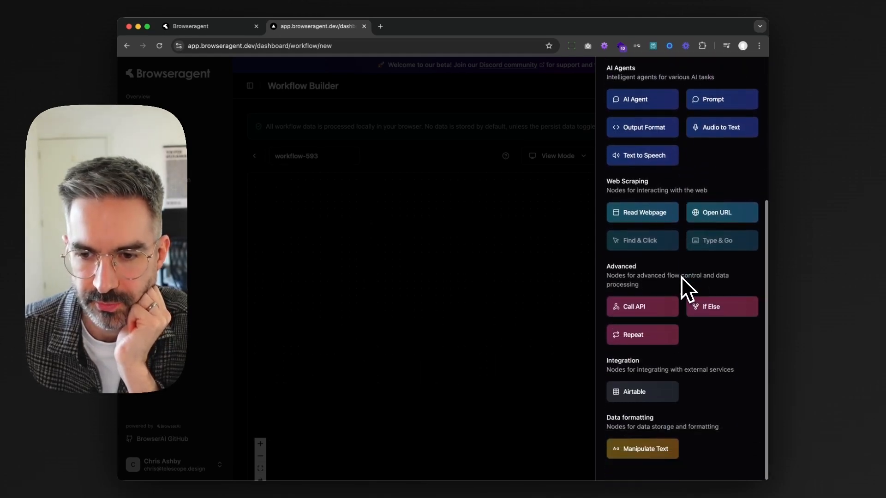
scroll(683, 278, up, 5)
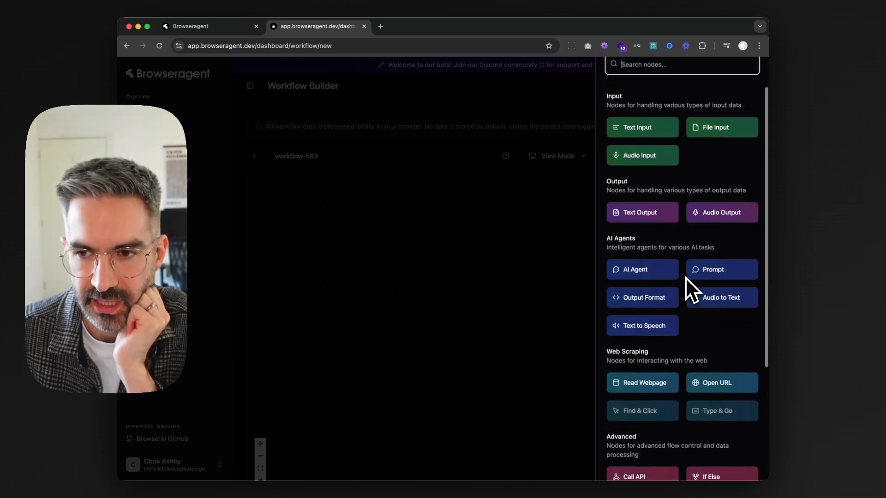
scroll(684, 277, up, 1)
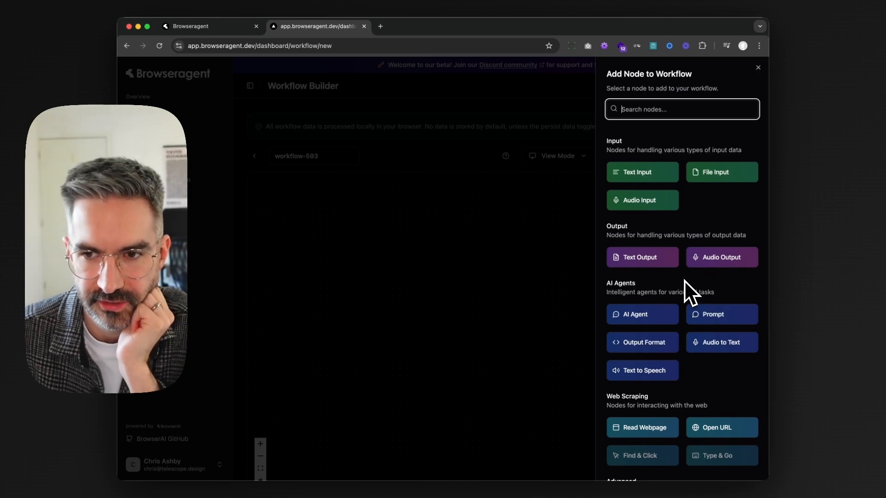
scroll(682, 234, down, 1)
scroll(681, 235, down, 1)
scroll(679, 229, down, 1)
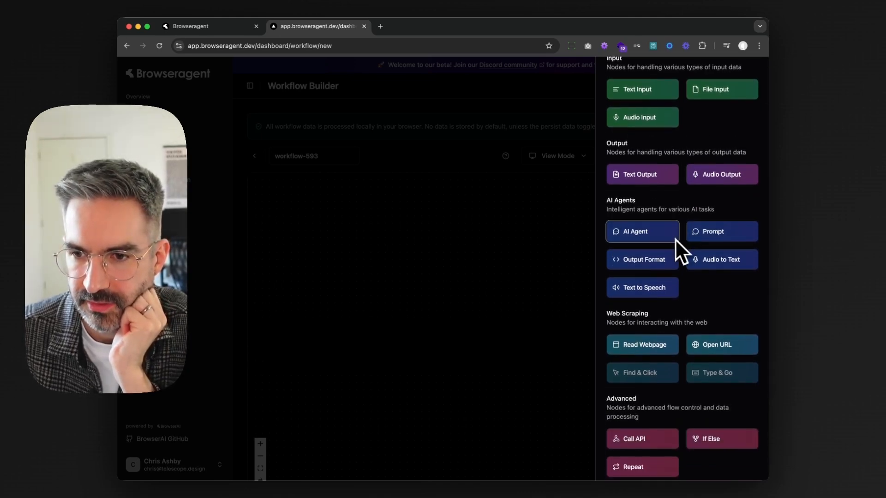
scroll(678, 244, down, 3)
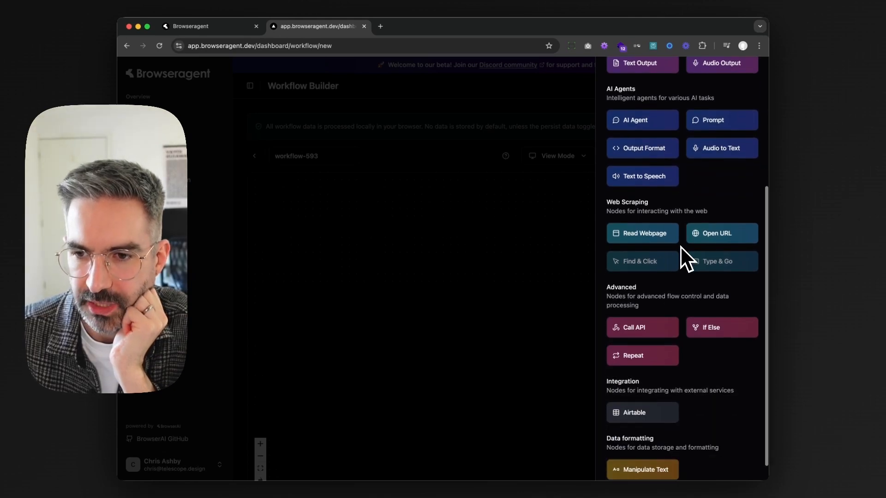
scroll(680, 246, down, 1)
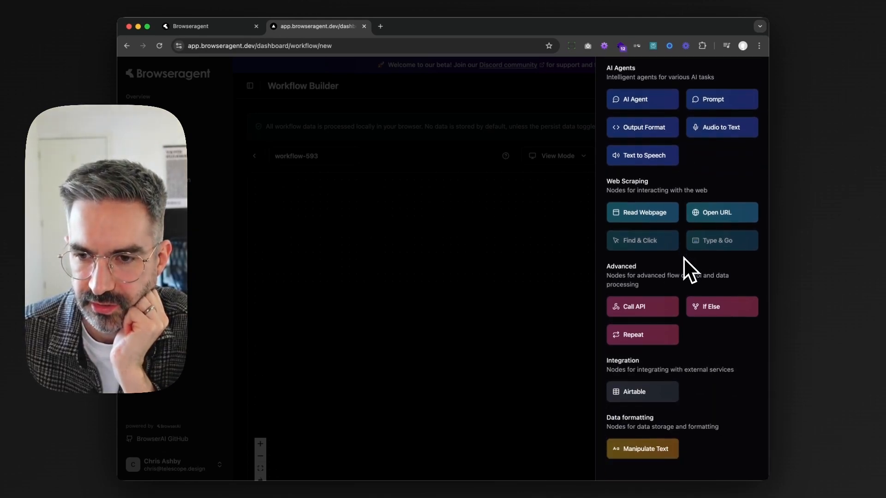
scroll(683, 257, up, 2)
scroll(684, 268, up, 1)
scroll(683, 275, up, 3)
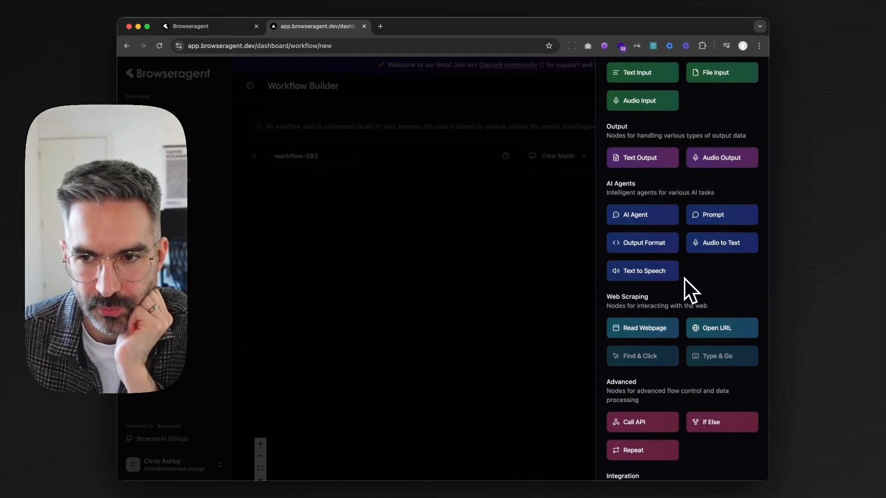
scroll(685, 278, up, 4)
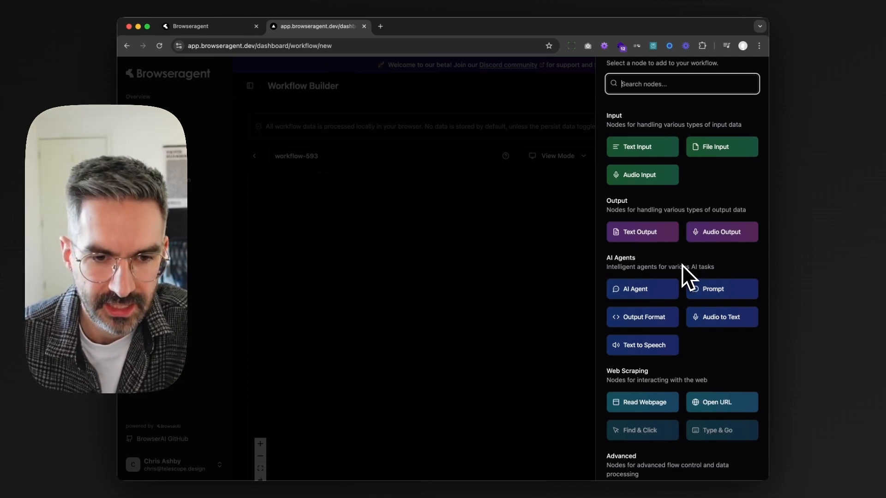
scroll(682, 330, down, 3)
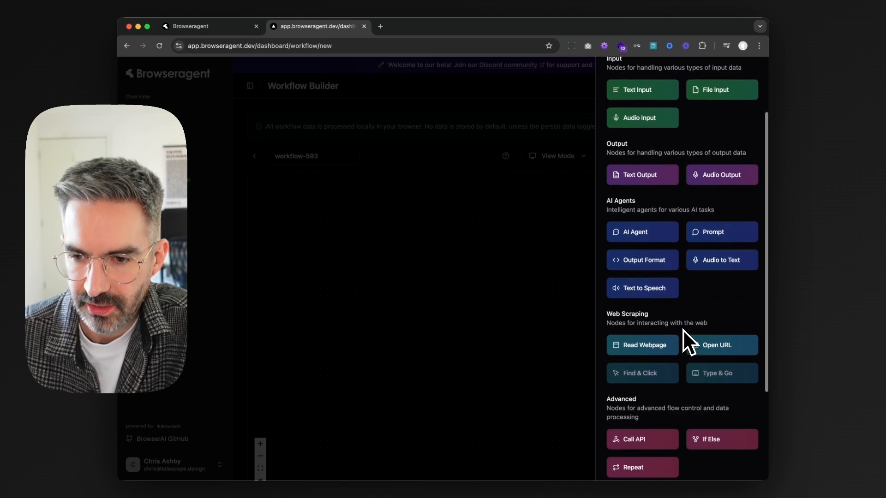
scroll(673, 373, down, 2)
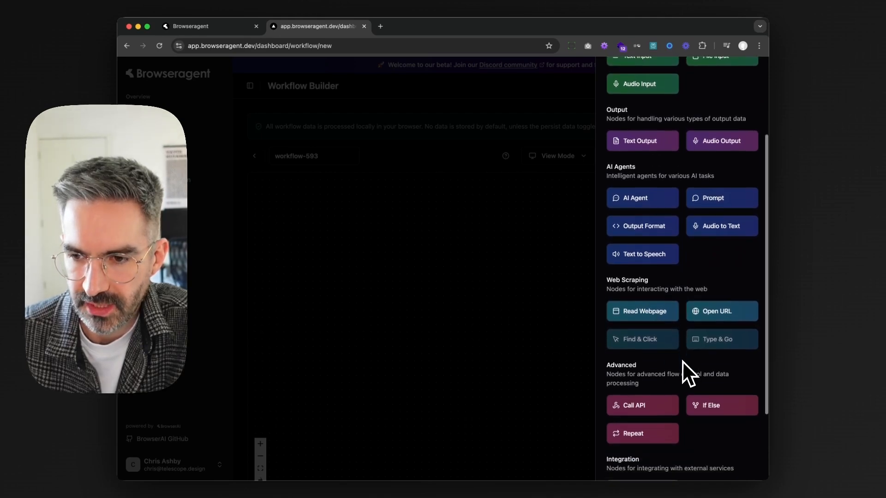
scroll(696, 336, down, 3)
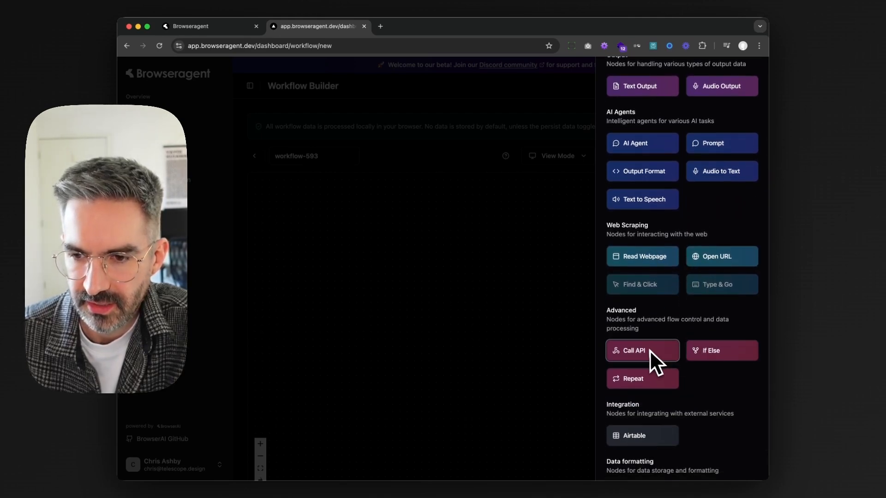
scroll(652, 353, up, 5)
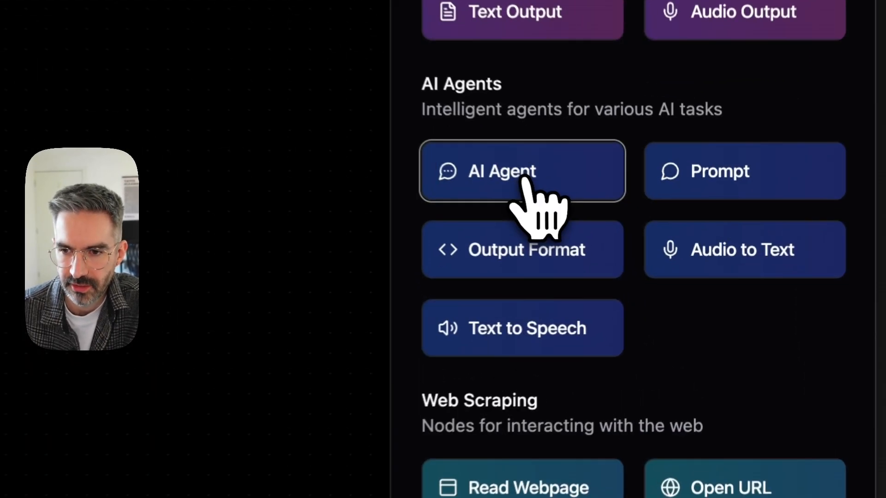
click(297, 131)
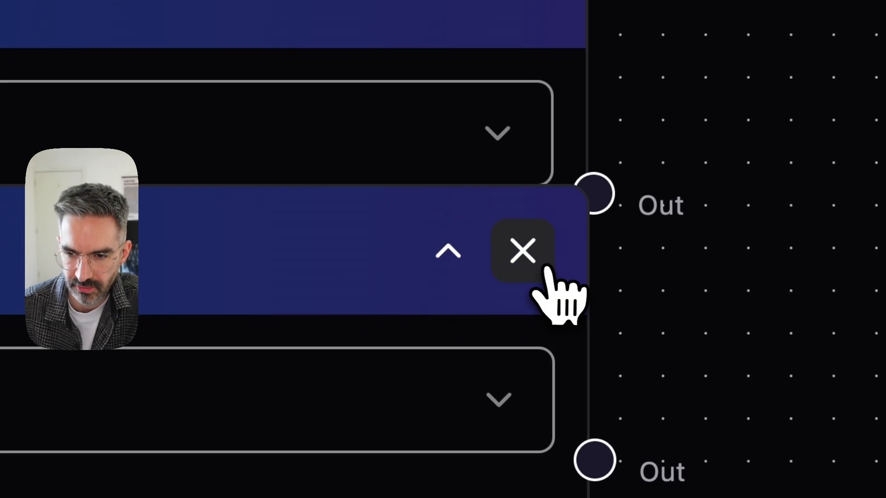
click(43, 402)
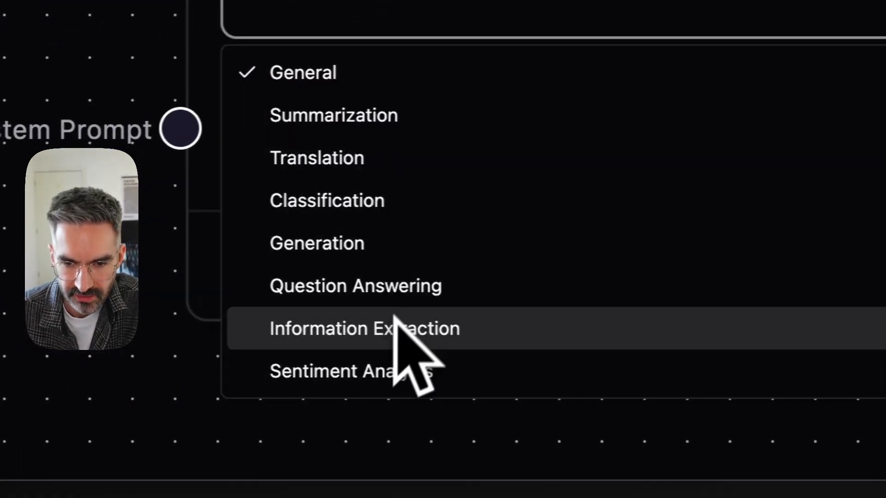
click(546, 67)
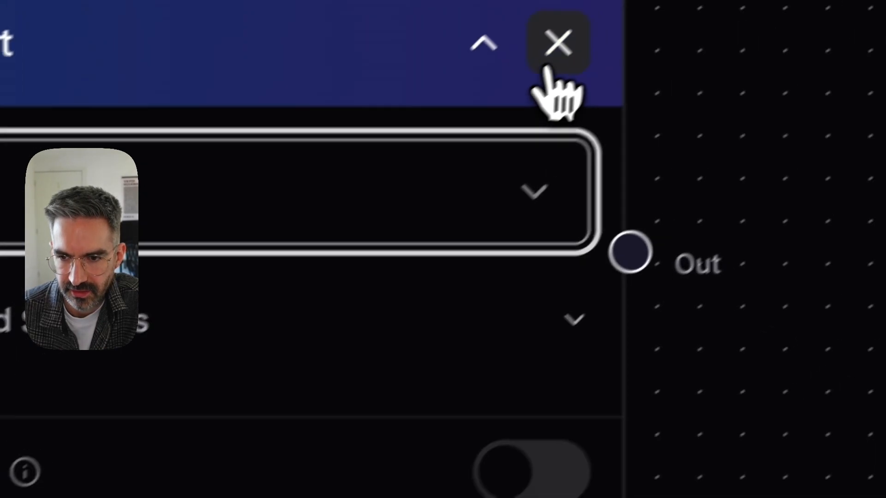
click(547, 69)
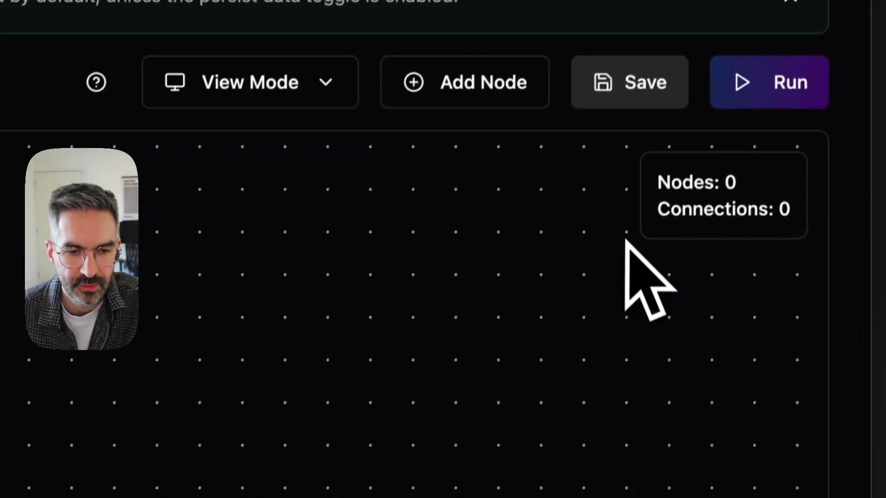
Add a Prompt node to the blank canvas with the text "Research products that help designers to become entrepreneurs"
click(483, 85)
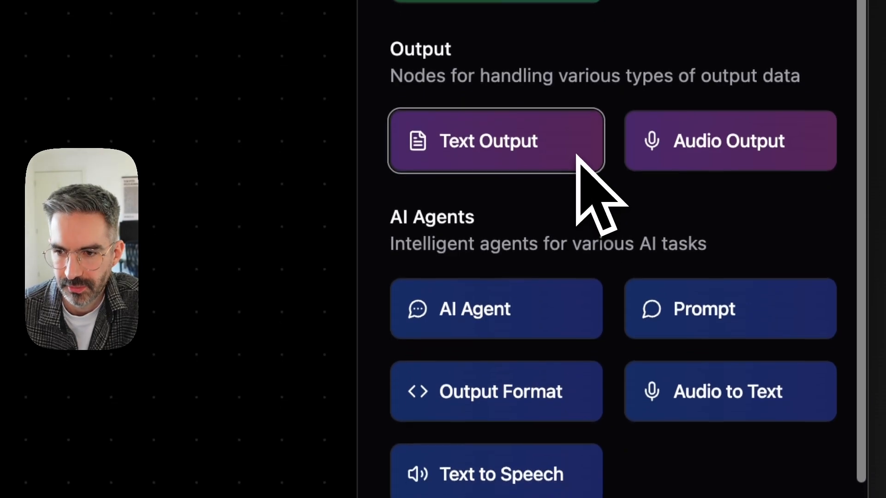
scroll(576, 156, down, 1)
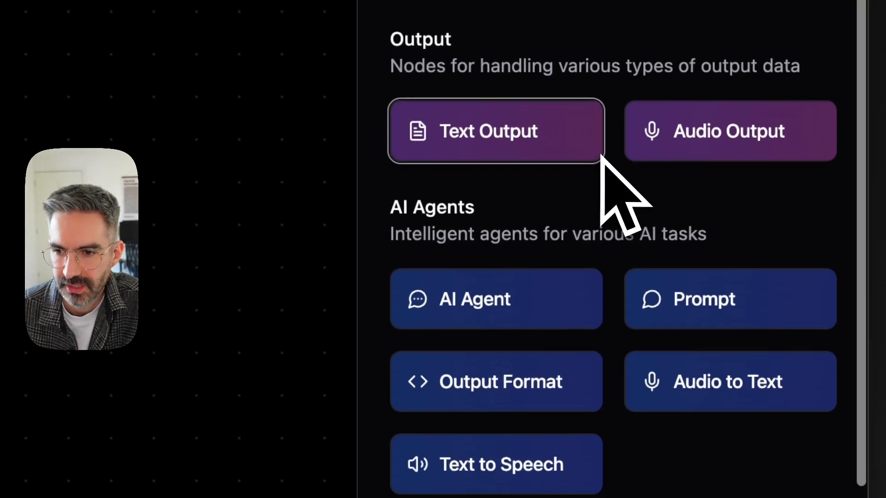
click(690, 308)
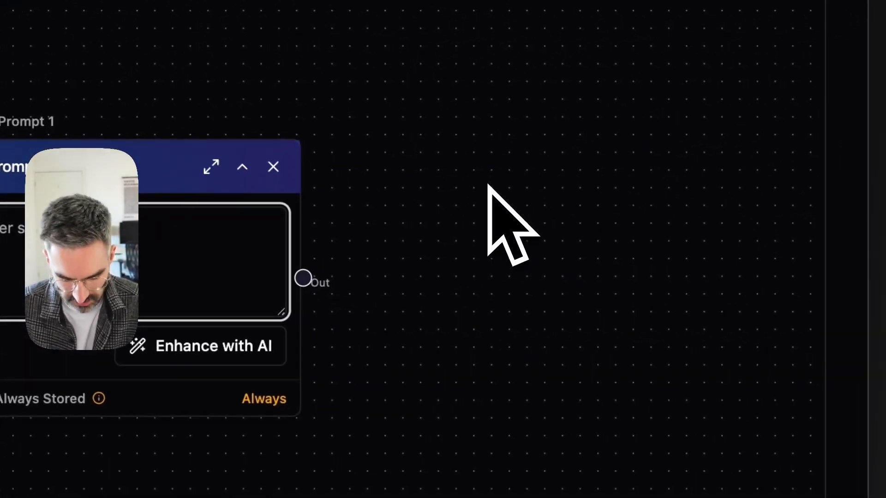
text(Resear)
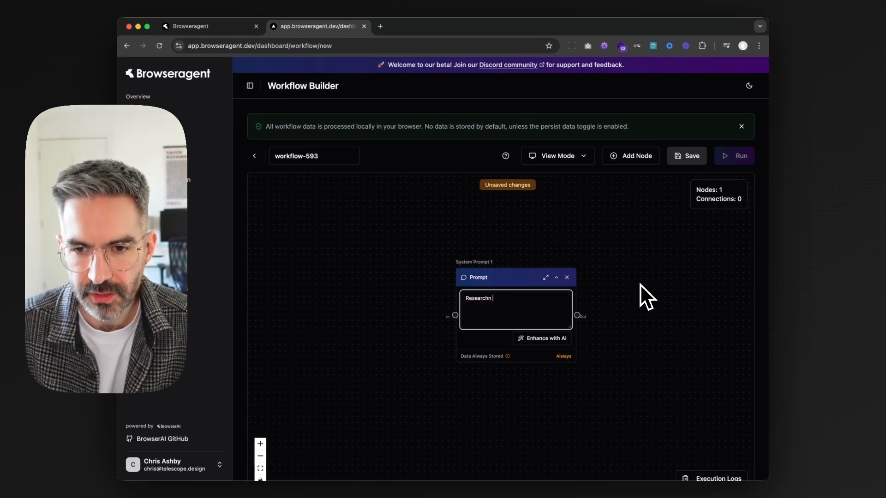
key(BackSpace)
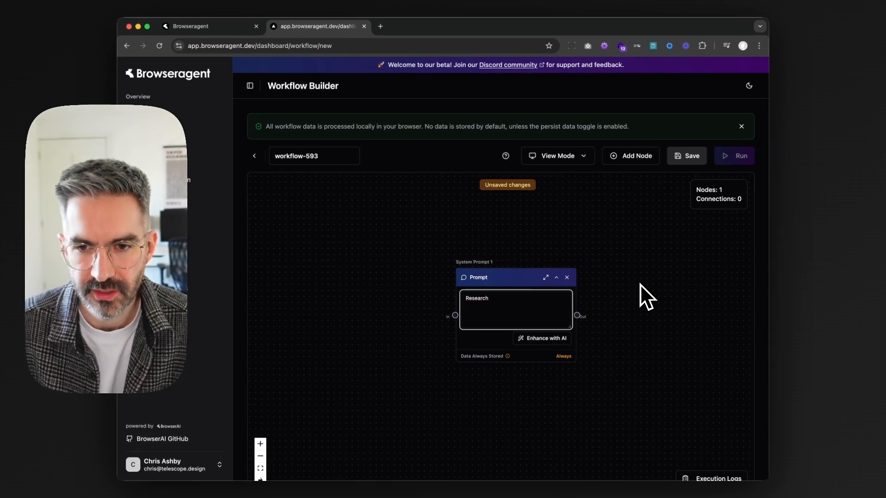
text(products that)
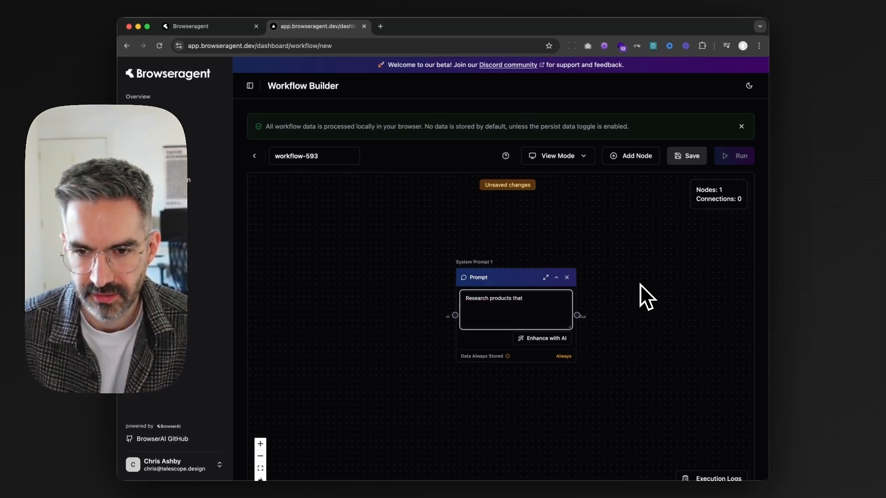
text( help designers to become entrepreneur)
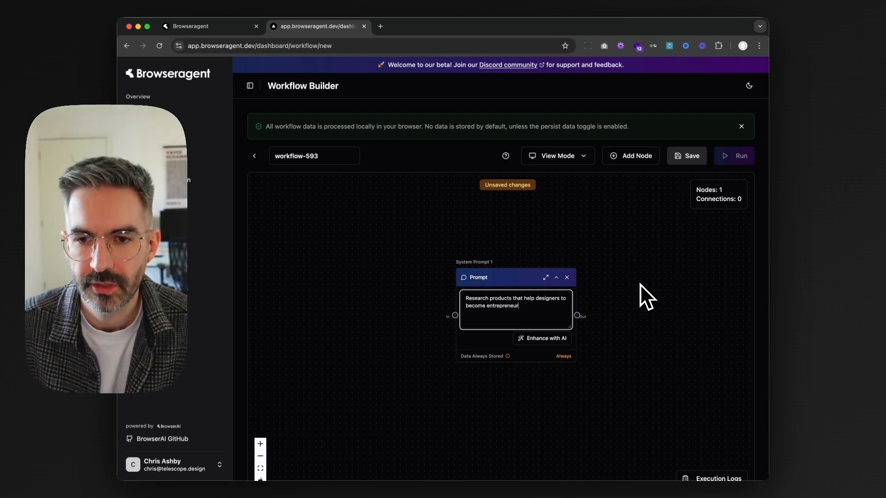
text(s)
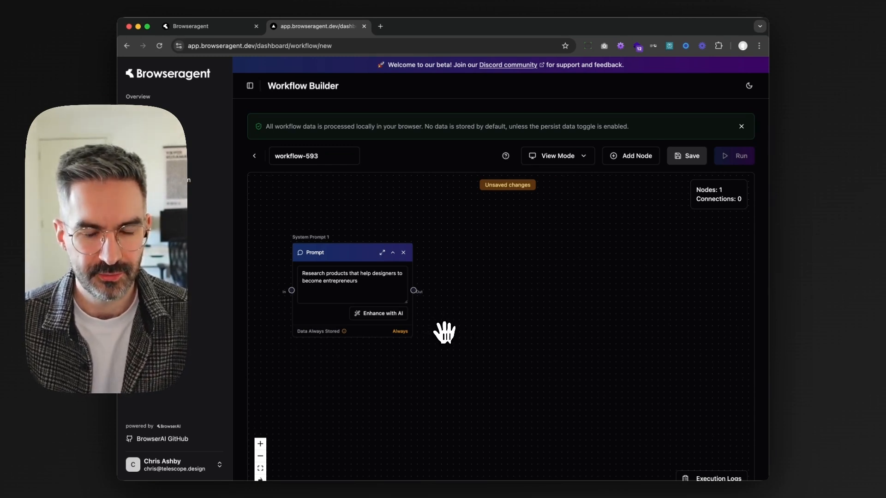
Add a Text Output node beside the Prompt node and delete the duplicate Text Output overlapping the Prompt
scroll(443, 323, down, 1)
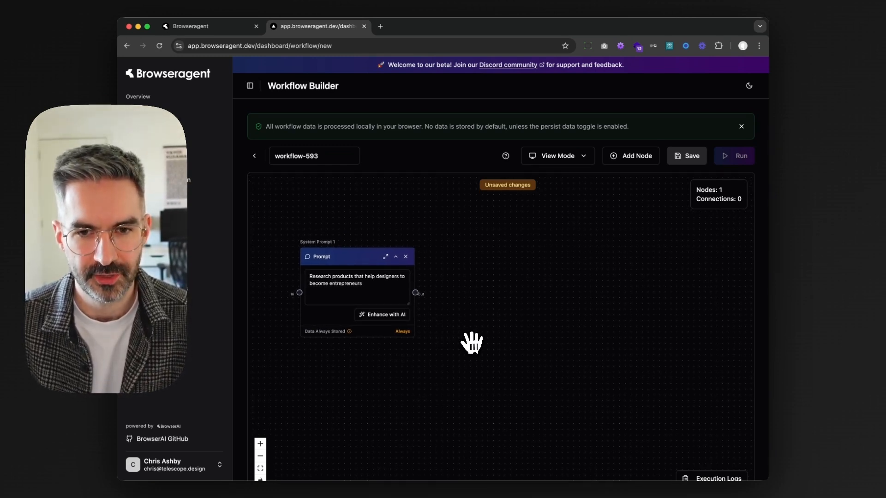
scroll(488, 340, down, 1)
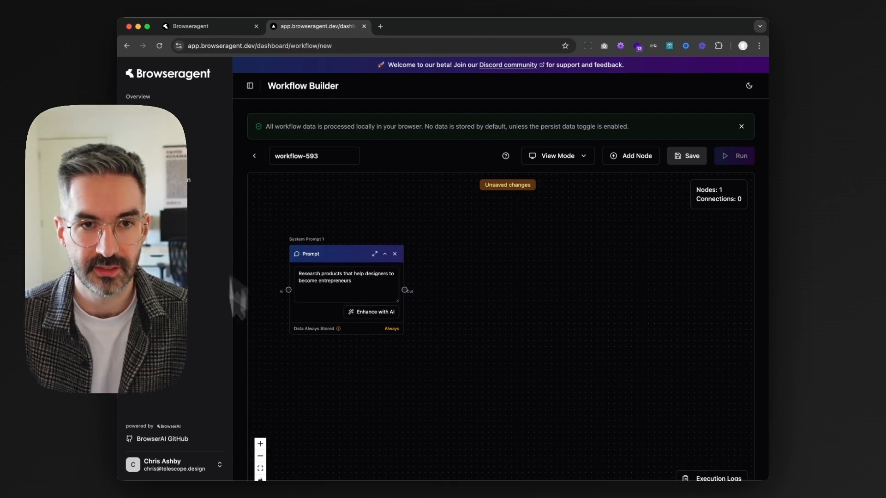
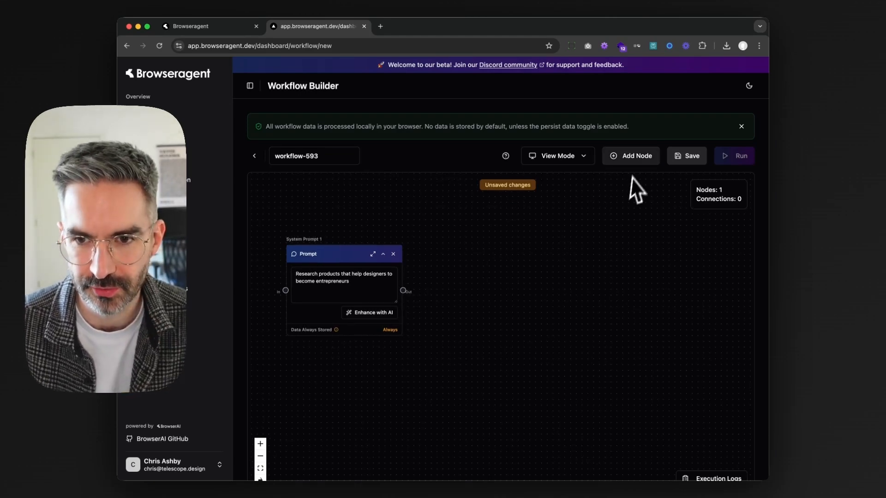
drag(352, 253, 417, 243)
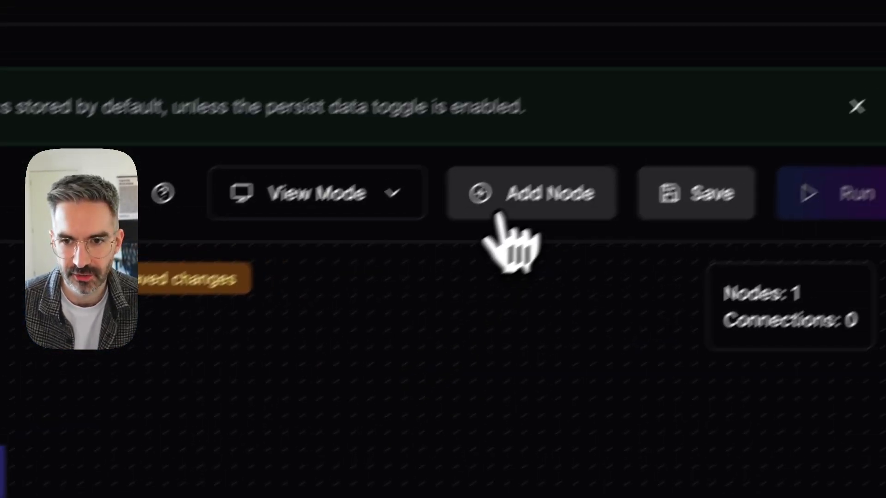
click(500, 212)
scroll(494, 326, down, 2)
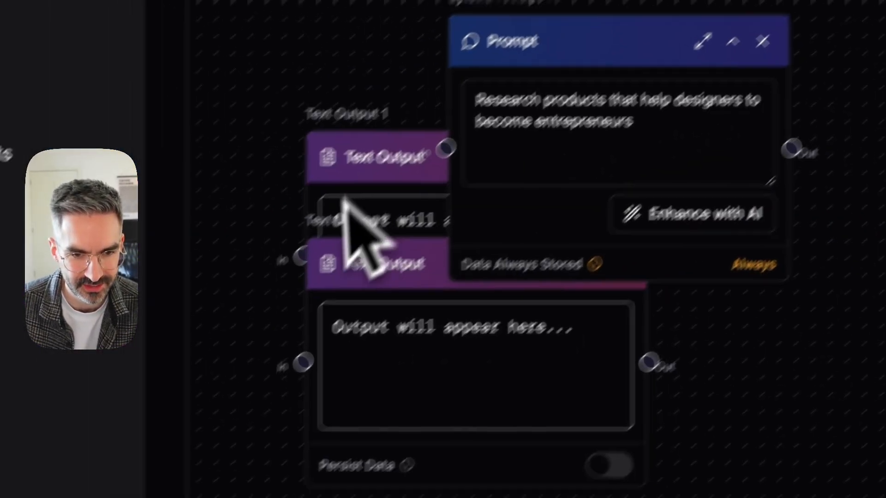
drag(415, 199, 885, 19)
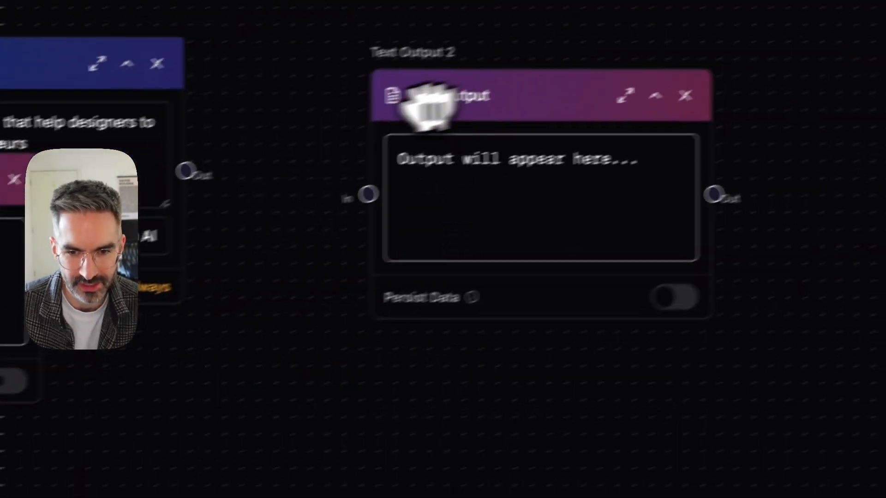
click(15, 179)
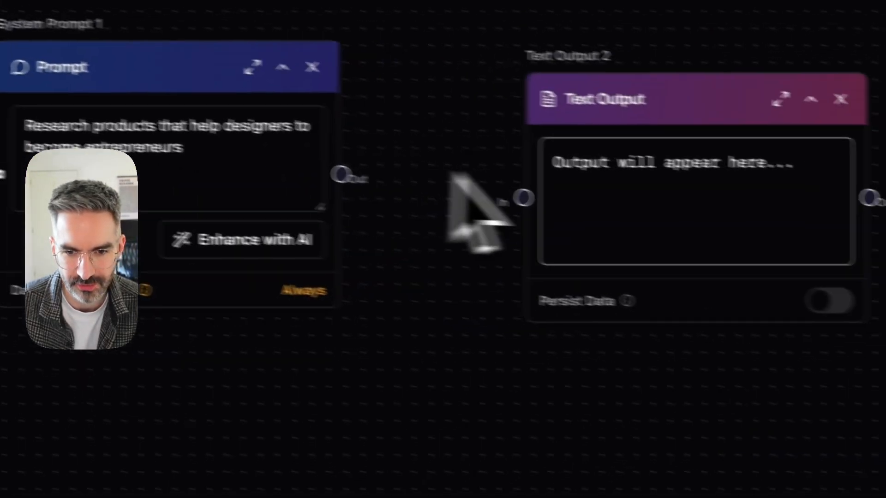
Connect the Prompt's output to the Text Output's input with the two nodes lined up, and save the workflow
drag(273, 162, 450, 184)
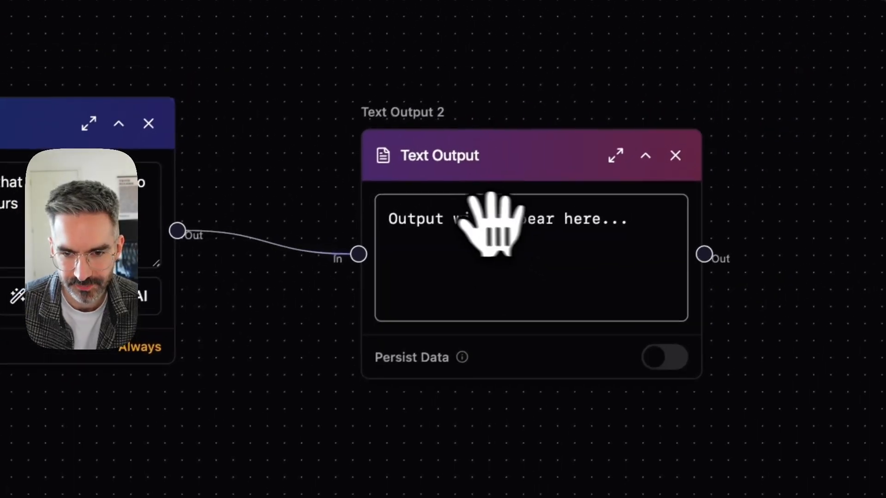
drag(567, 198, 518, 142)
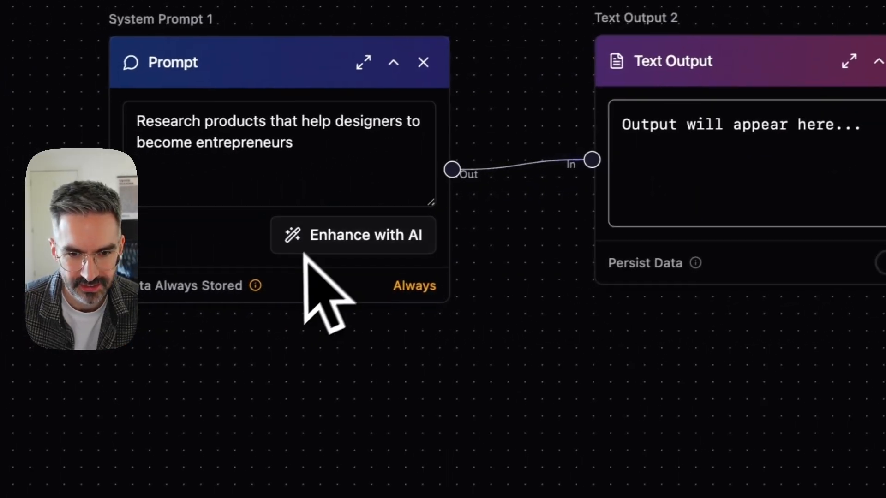
drag(722, 70, 746, 88)
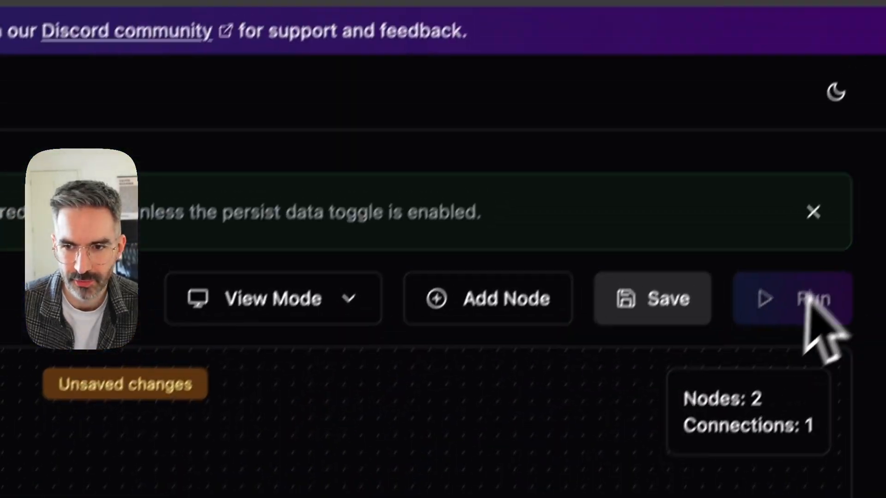
click(653, 309)
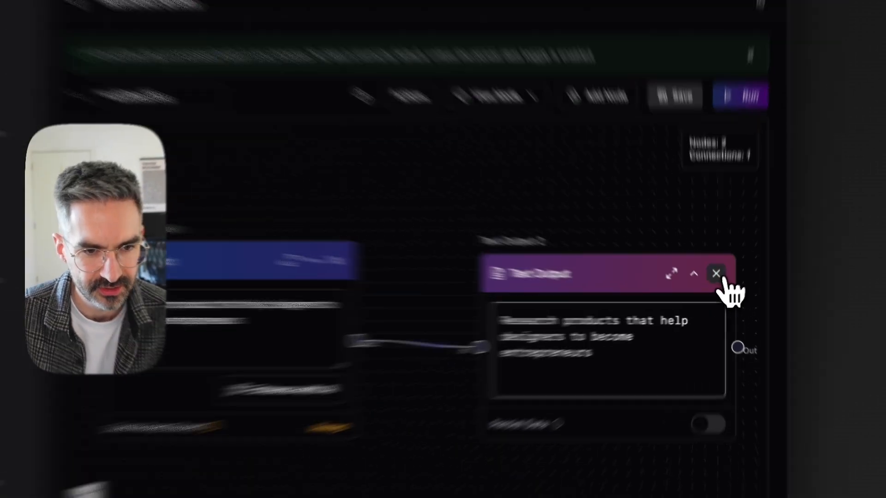
Replace the Text Output node with an AI Agent node placed beside the Prompt node
click(717, 285)
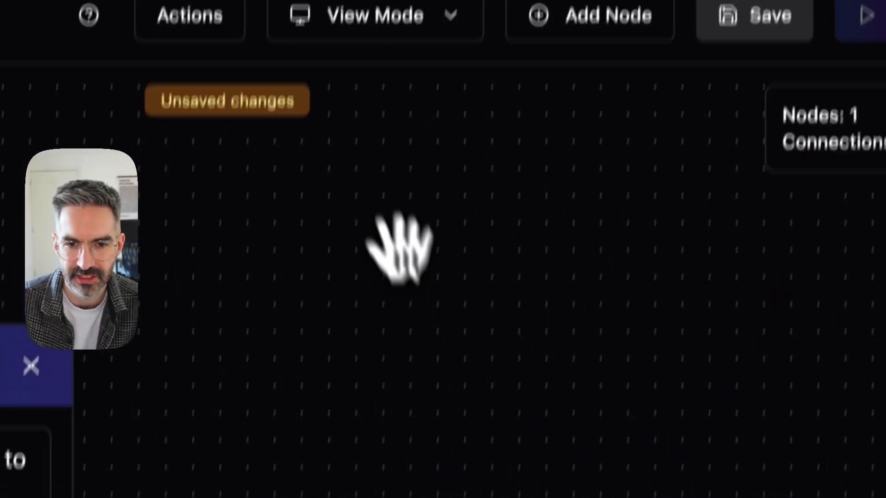
scroll(461, 244, down, 3)
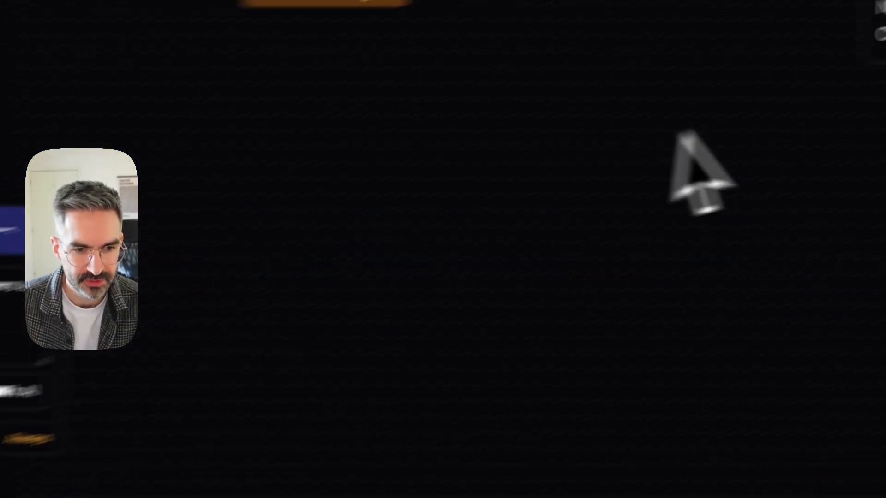
click(473, 215)
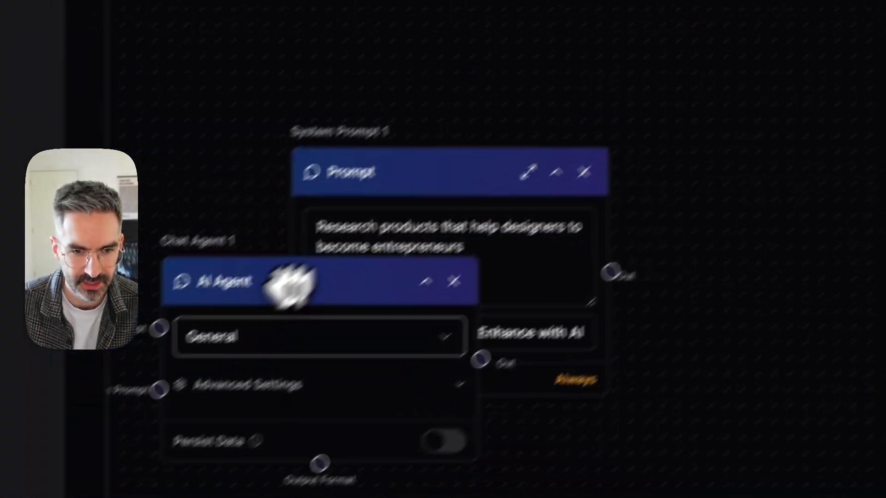
drag(289, 283, 599, 189)
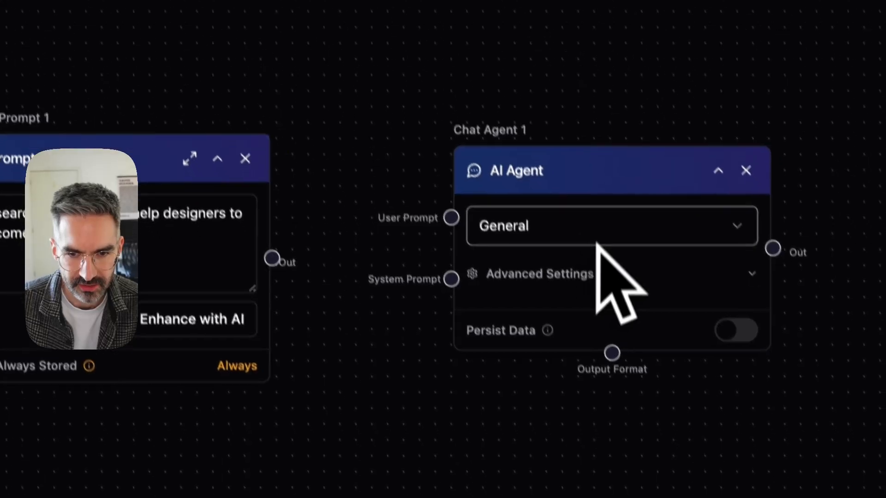
Connect the Prompt's output to the AI Agent's User Prompt input and set the agent's task to Summarization
drag(274, 263, 454, 223)
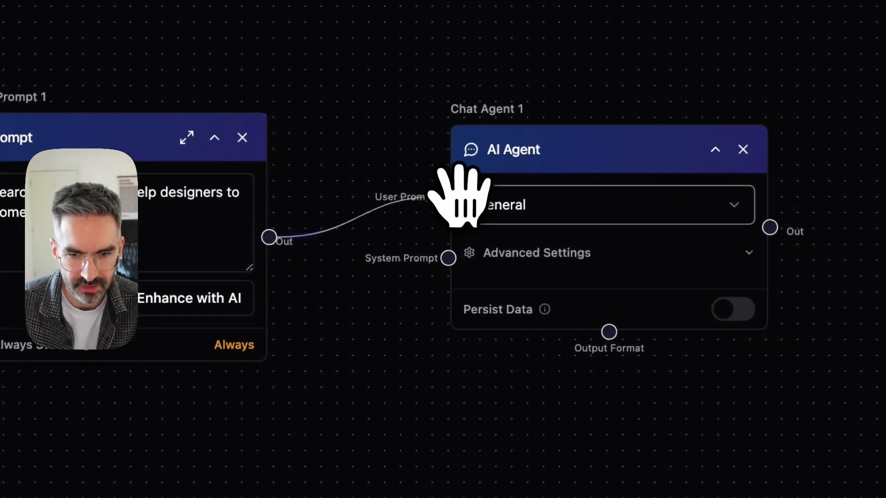
drag(616, 157, 652, 255)
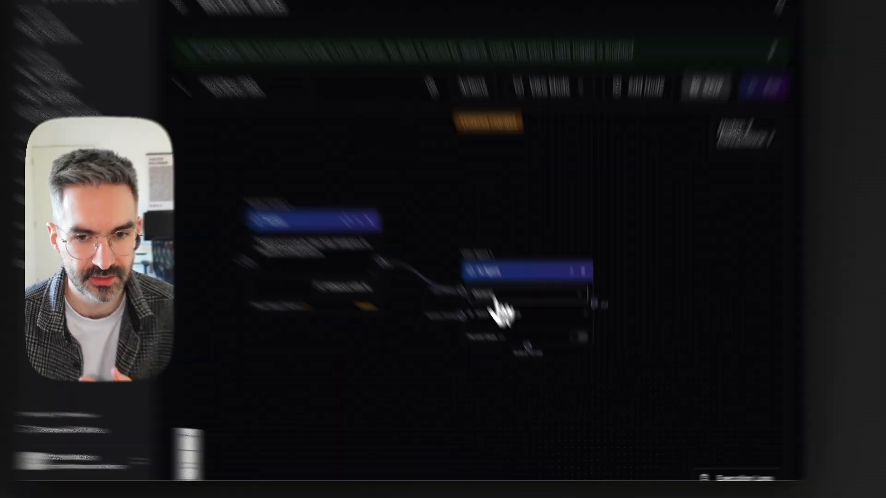
click(497, 300)
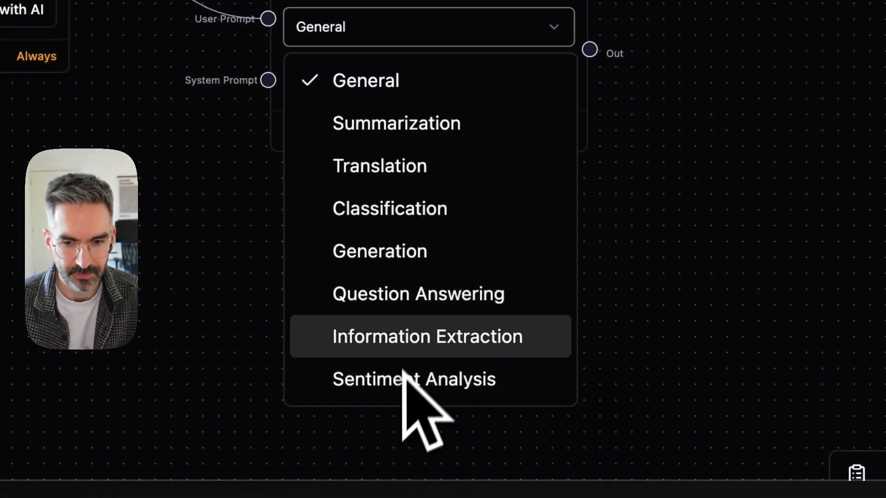
click(417, 141)
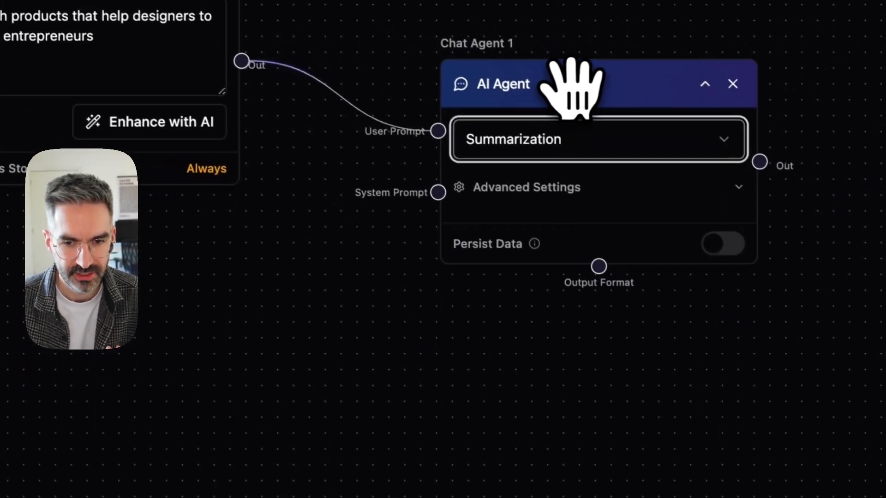
Add a second Prompt node and place it below the first one
click(161, 41)
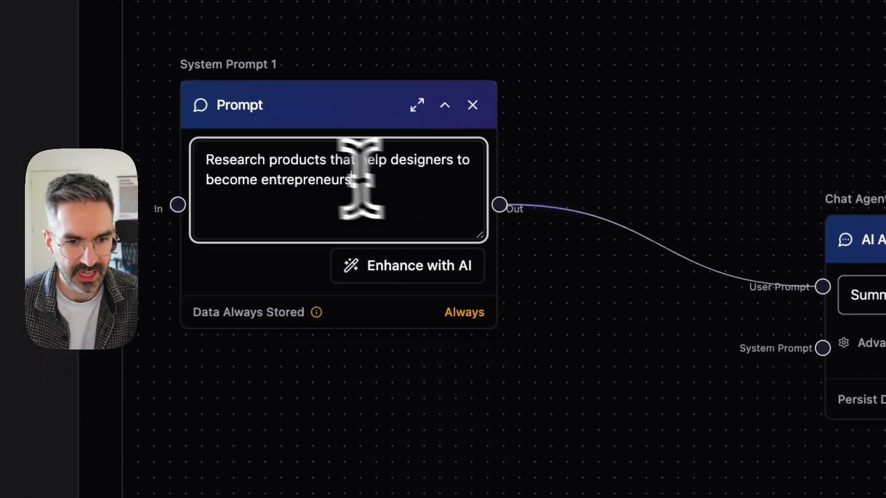
drag(568, 194, 535, 173)
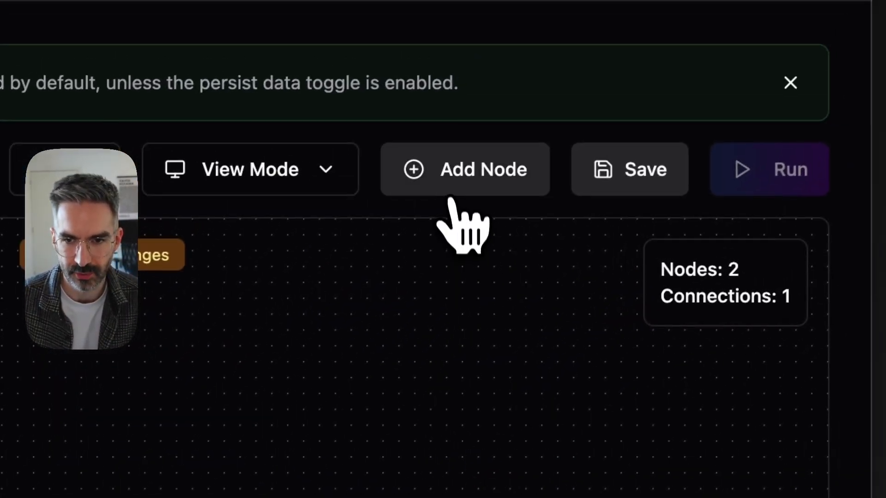
click(489, 147)
scroll(600, 299, down, 10)
scroll(547, 270, up, 3)
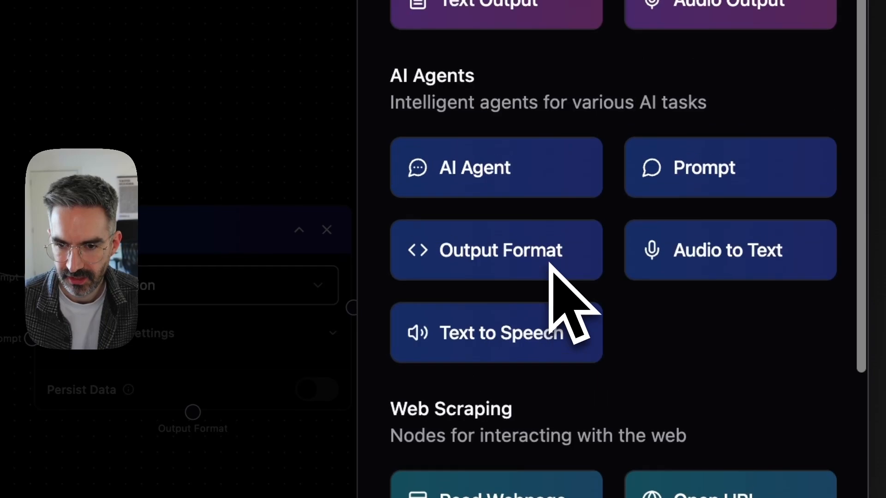
scroll(549, 265, down, 10)
scroll(562, 258, up, 10)
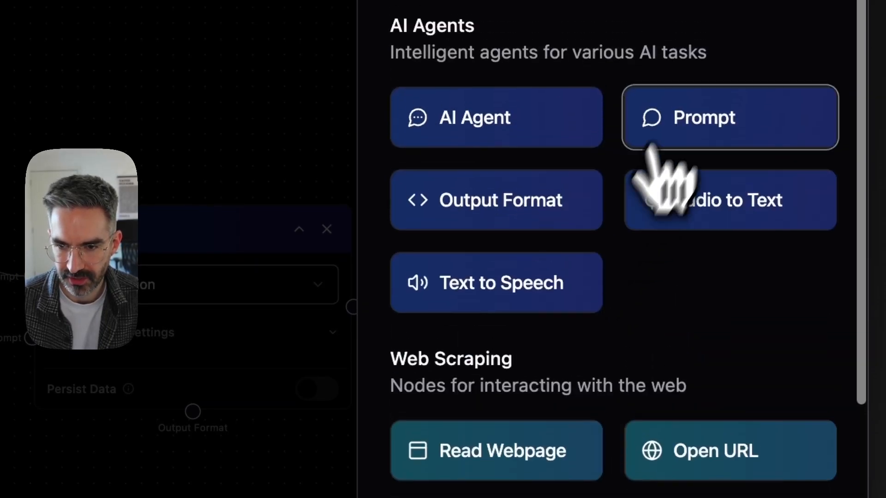
click(718, 141)
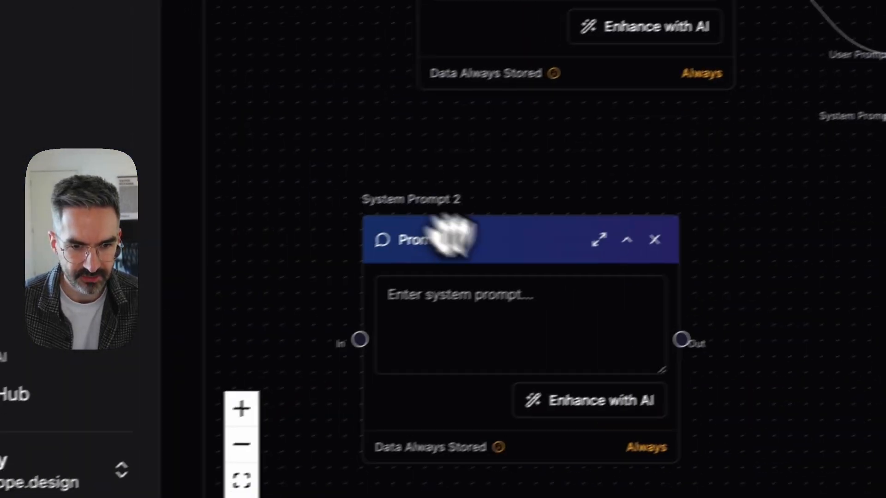
drag(452, 237, 516, 205)
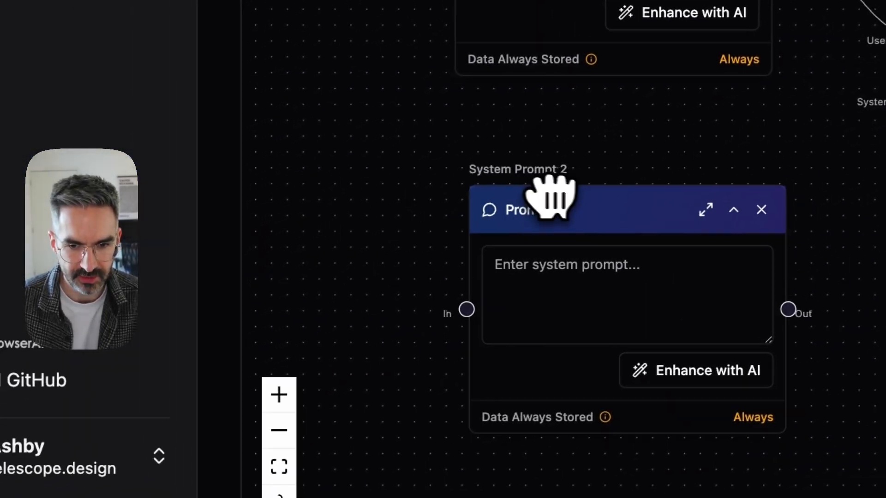
Connect the second Prompt's output to the AI Agent's System Prompt input and enter "Behave like a senior level doctor who is familiar" as its text
drag(750, 323, 885, 115)
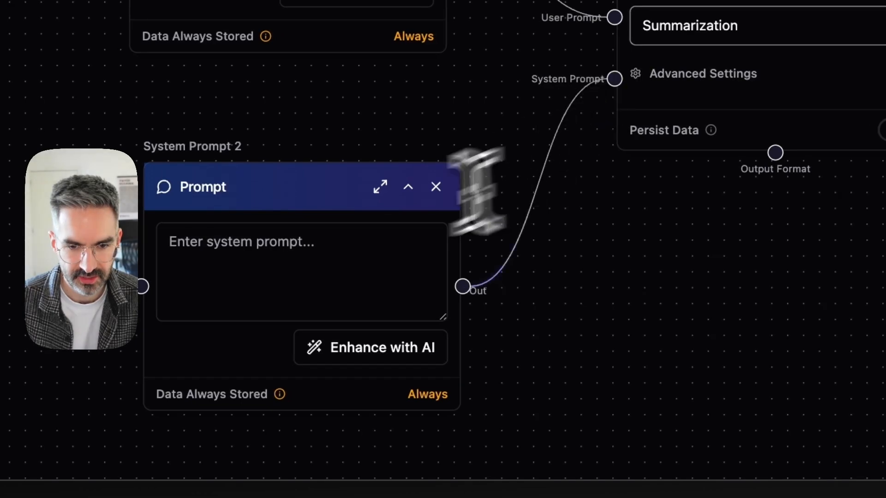
click(291, 242)
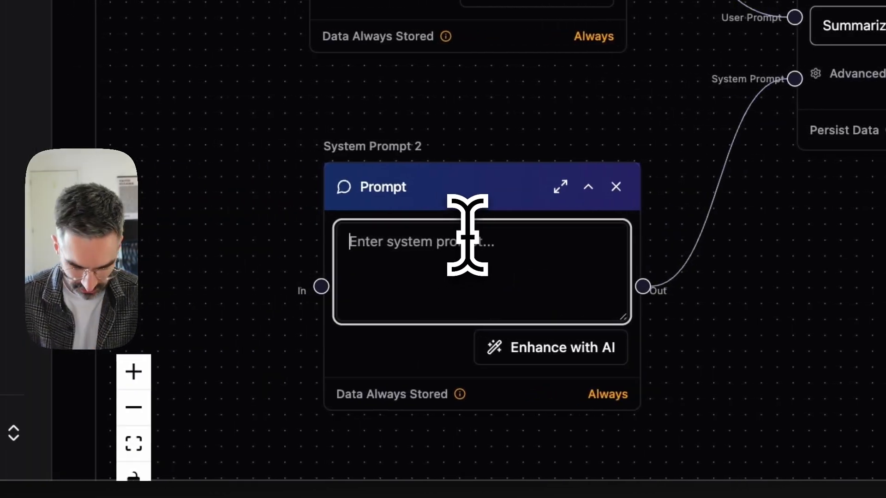
text(Behave like a senior level doctor who is familiar)
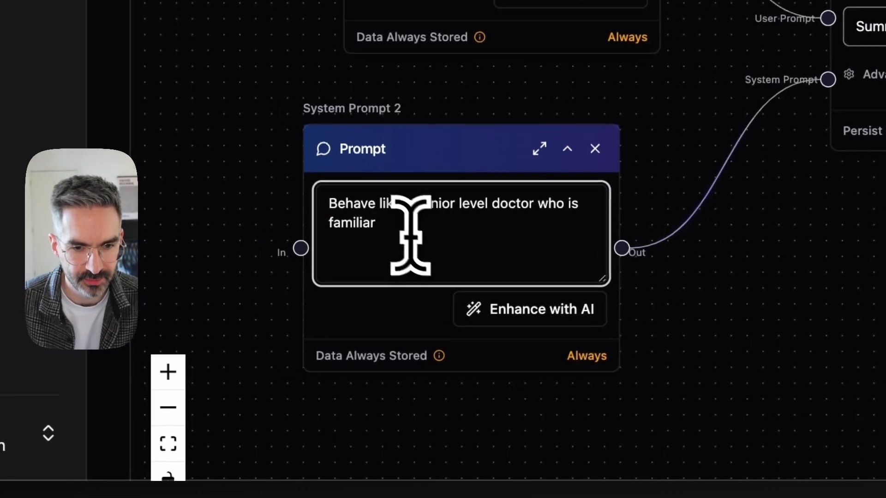
Try to select words within the second Prompt node's system prompt text
drag(377, 188, 455, 243)
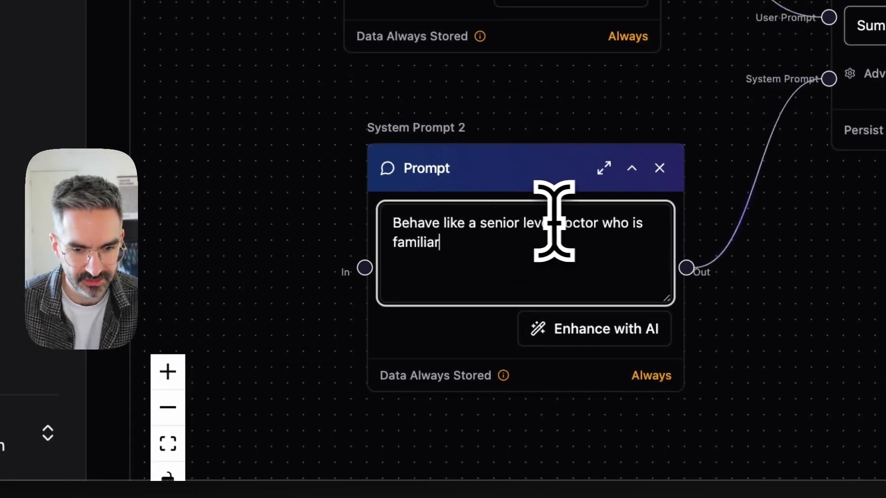
mouse_move(556, 224)
mouse_down()
mouse_move(588, 243)
mouse_move(552, 214)
mouse_up()
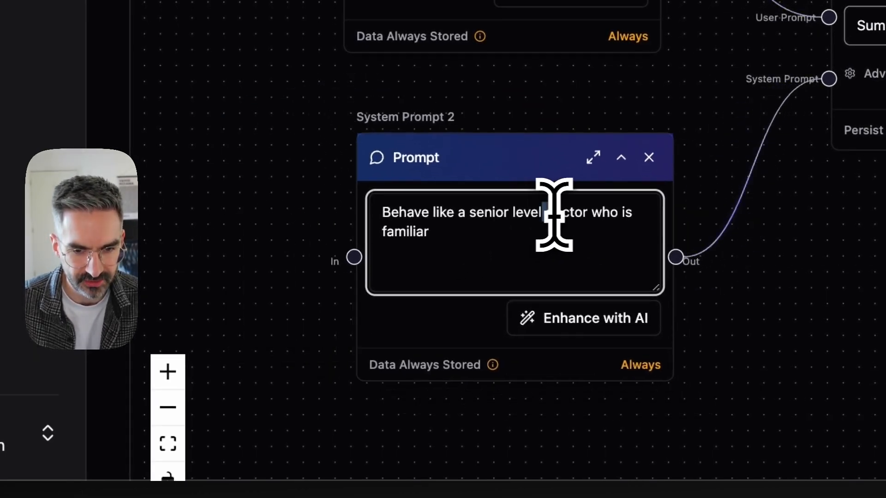
drag(547, 224, 588, 251)
drag(479, 258, 460, 229)
drag(513, 227, 517, 227)
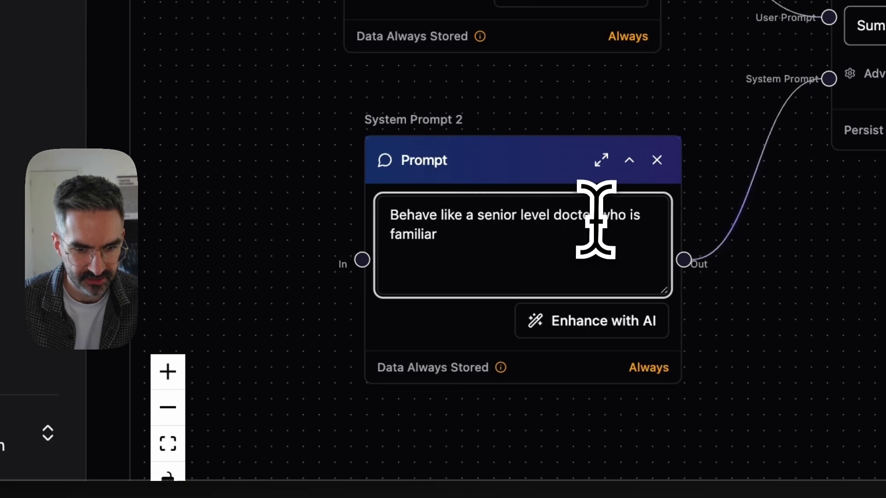
drag(620, 216, 576, 231)
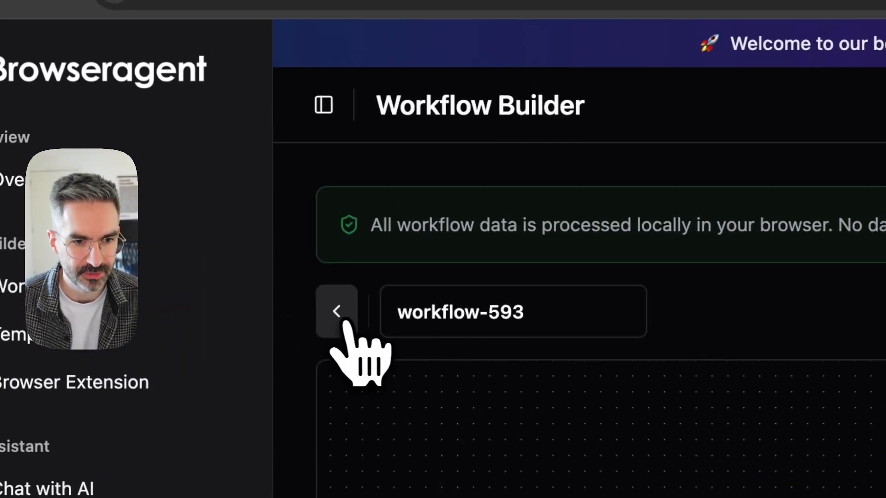
Leave the workflow and look through the Templates and Browser Extension pages
click(337, 313)
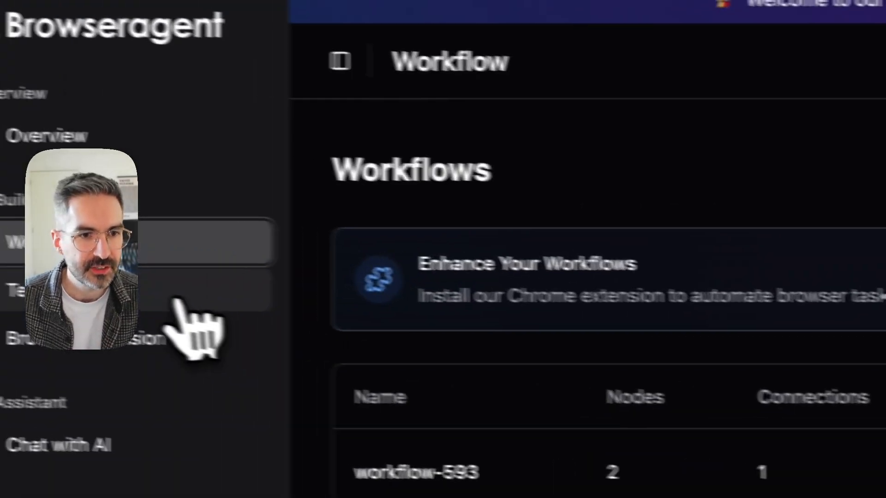
click(177, 300)
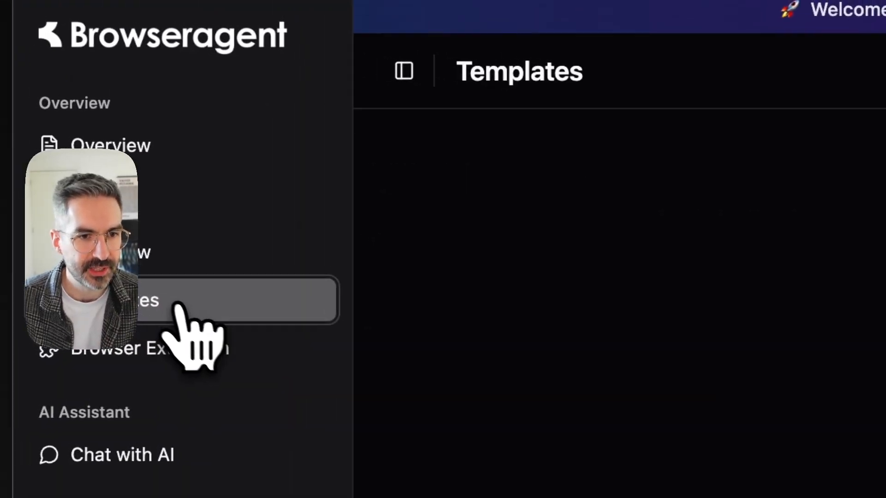
click(160, 341)
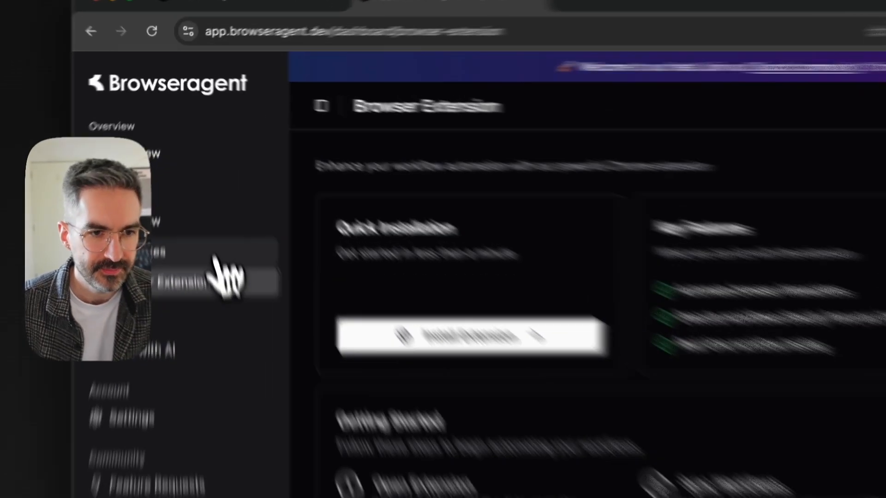
click(182, 164)
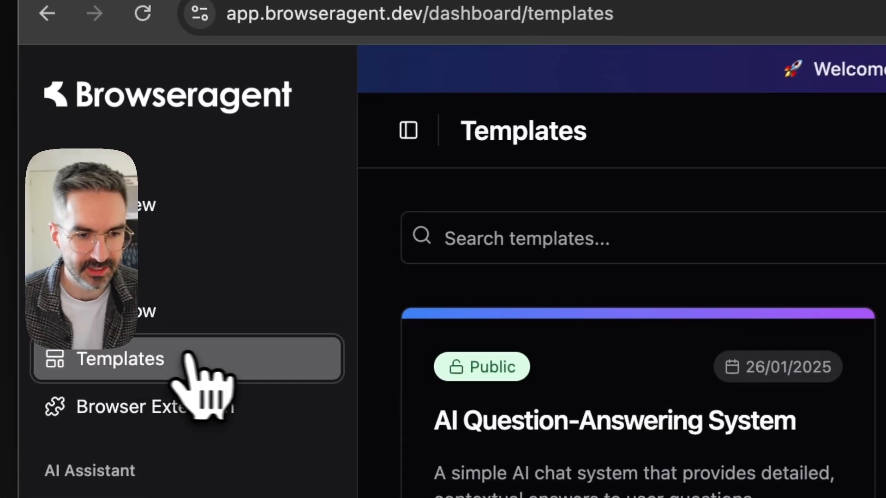
Create a new workflow generated by AI from the description "Analyse a webpage and output the summary as a google doc"
click(208, 314)
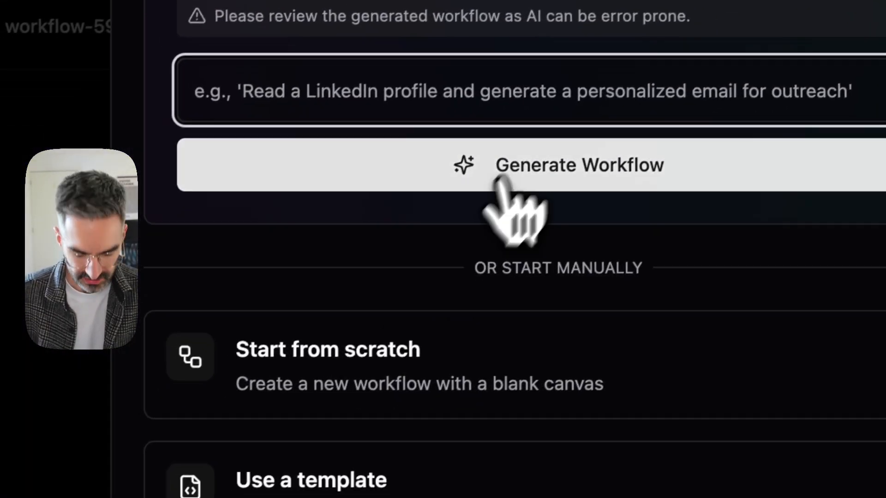
text(Analyse a webpage and output the summary as a google doc)
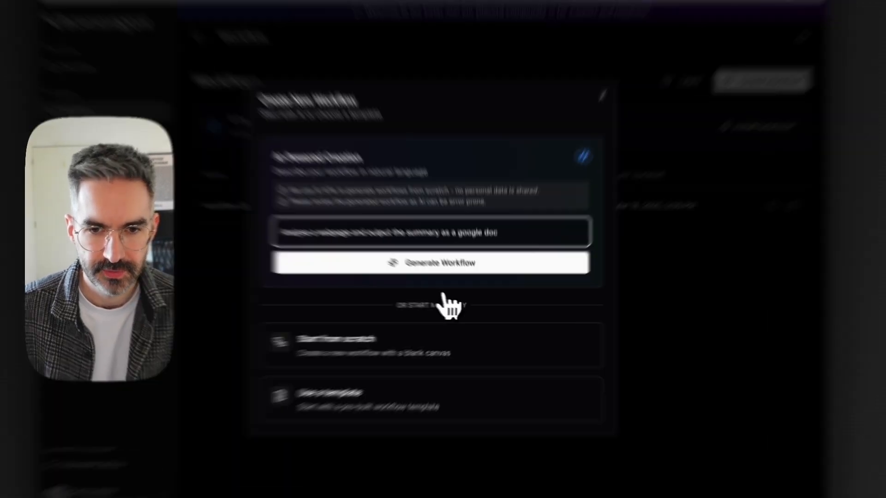
click(434, 272)
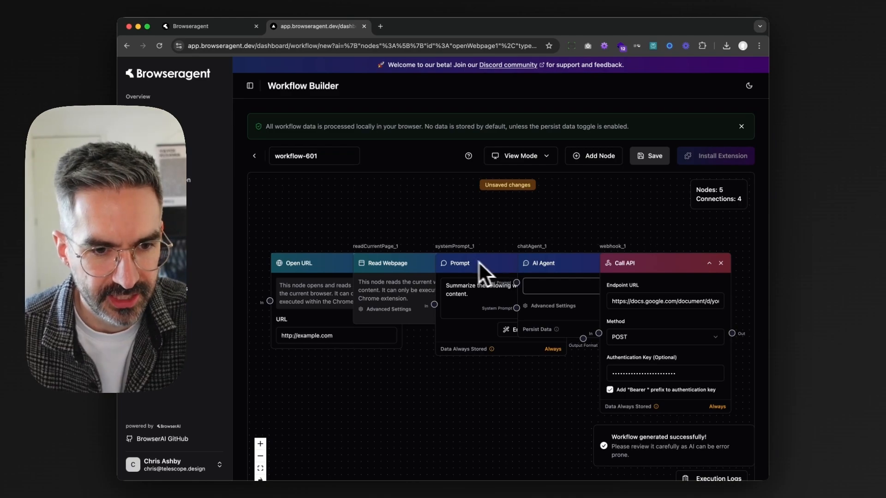
Separate the overlapping Call API and AI Agent nodes by spacing them out beyond the Prompt node
double_click(526, 246)
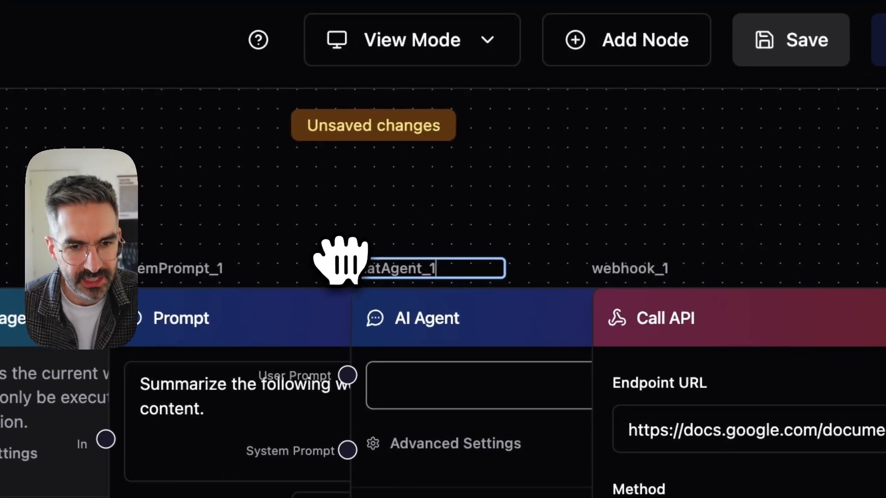
click(544, 227)
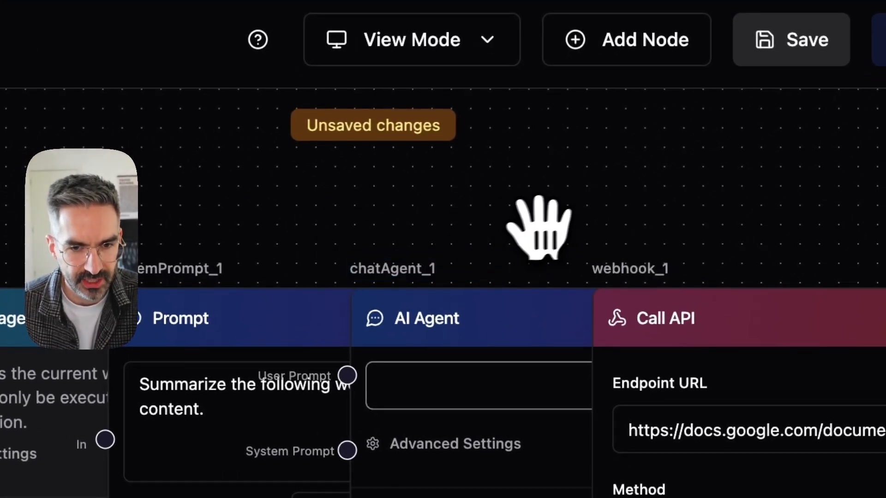
scroll(543, 226, down, 5)
drag(506, 242, 276, 214)
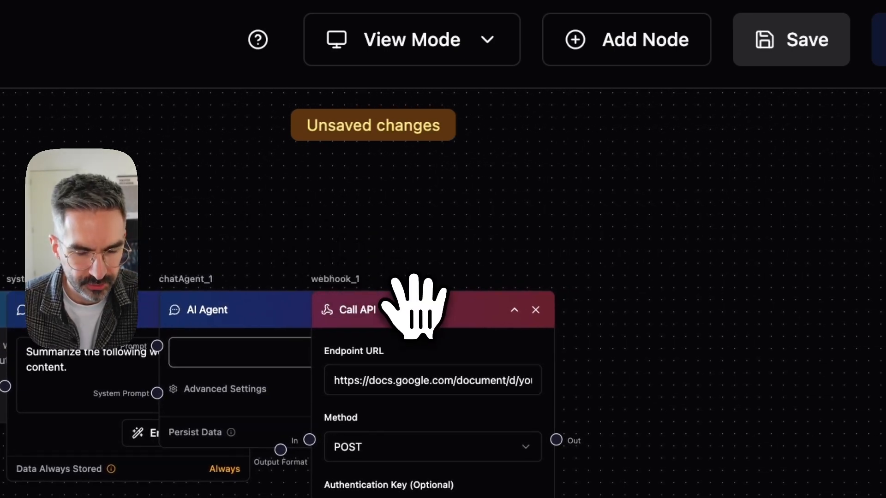
drag(414, 305, 563, 312)
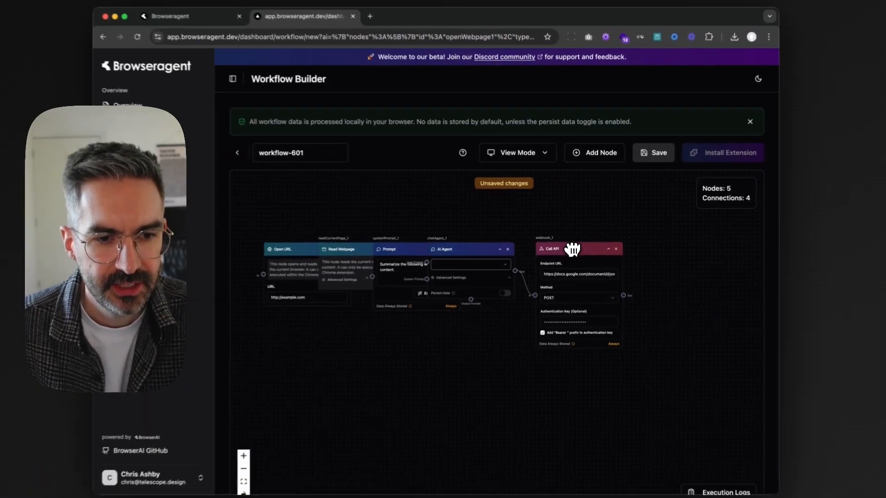
drag(571, 248, 591, 243)
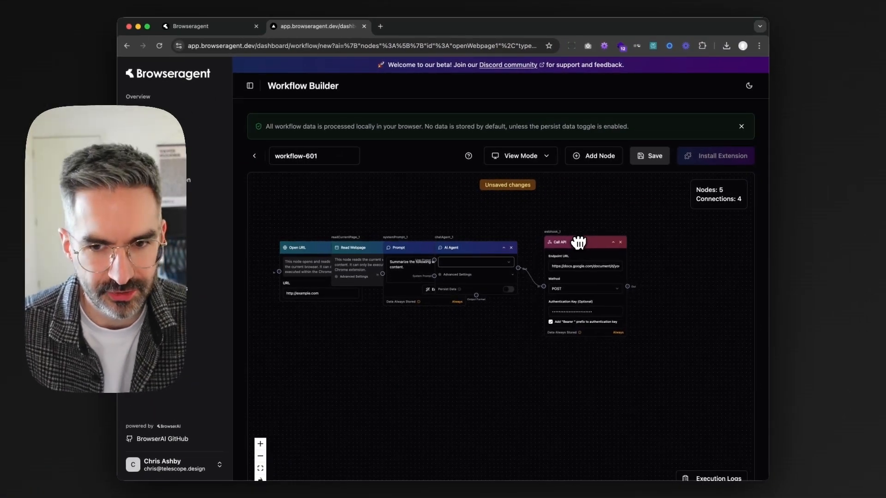
drag(644, 259, 627, 259)
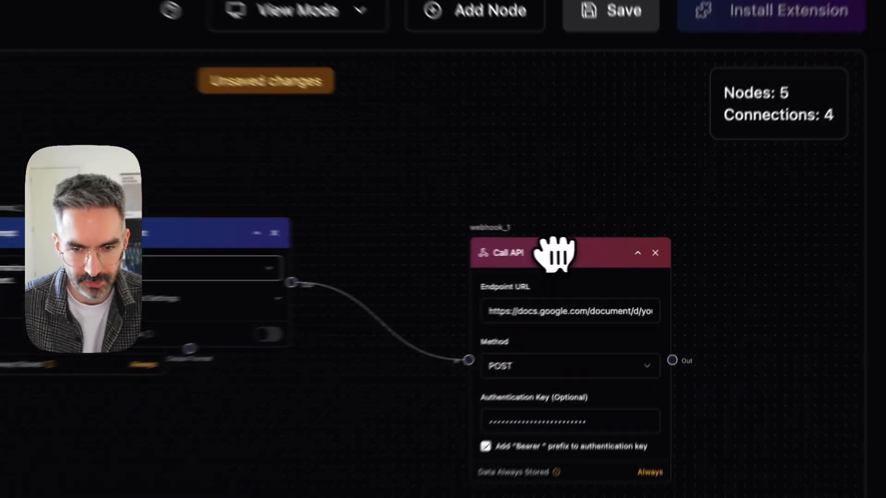
drag(489, 247, 535, 249)
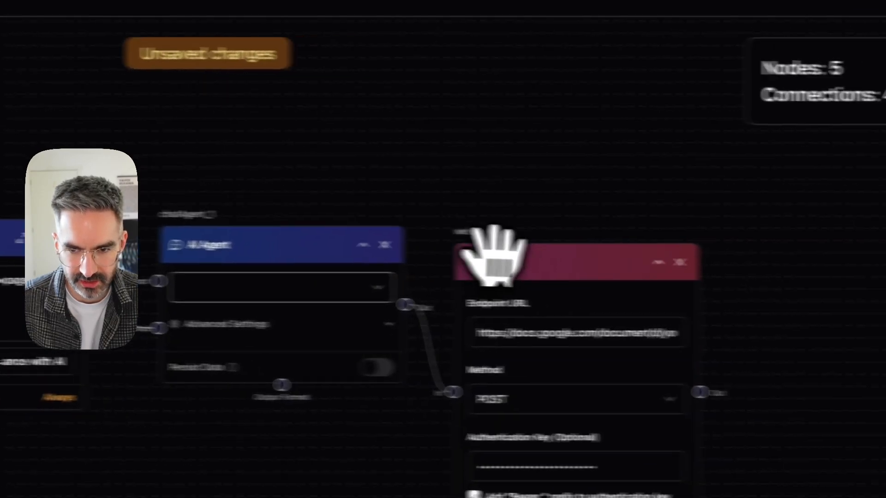
drag(626, 257, 842, 235)
drag(456, 247, 553, 244)
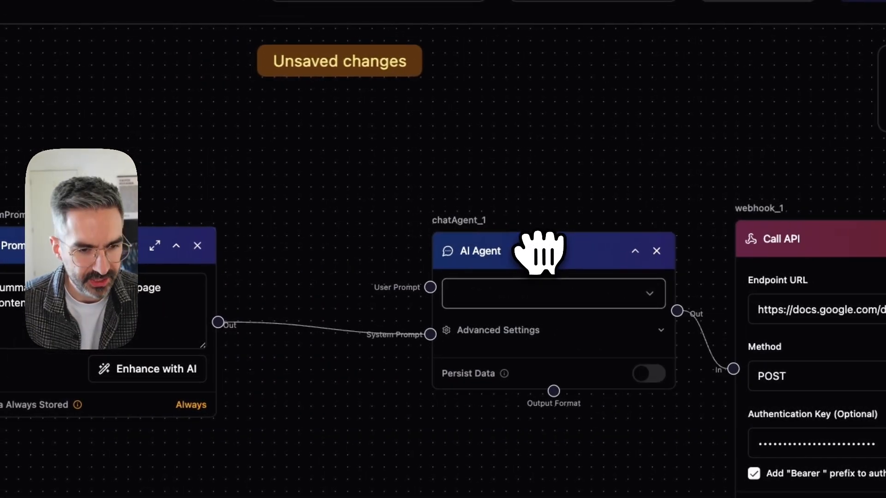
Spread out the remaining overlapping nodes, with Read Webpage placed below Open URL and both clear of the Prompt node
drag(514, 107, 585, 113)
drag(282, 124, 212, 327)
drag(173, 119, 231, 83)
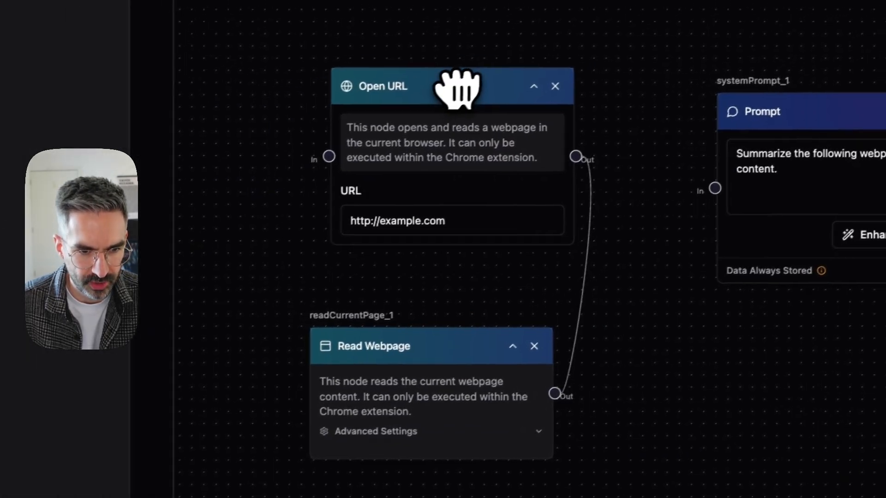
drag(482, 341, 484, 183)
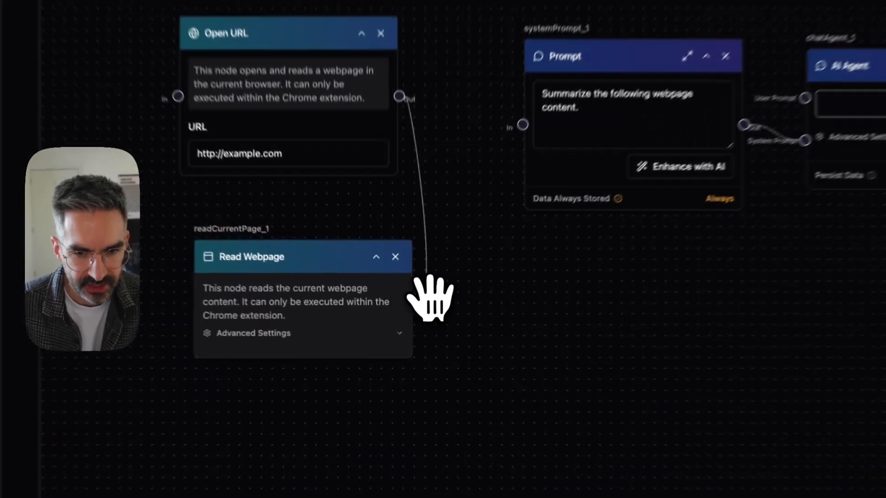
Connect the Read Webpage node's output to the Prompt node's input, redoing the link once
drag(394, 342, 413, 318)
drag(507, 222, 541, 96)
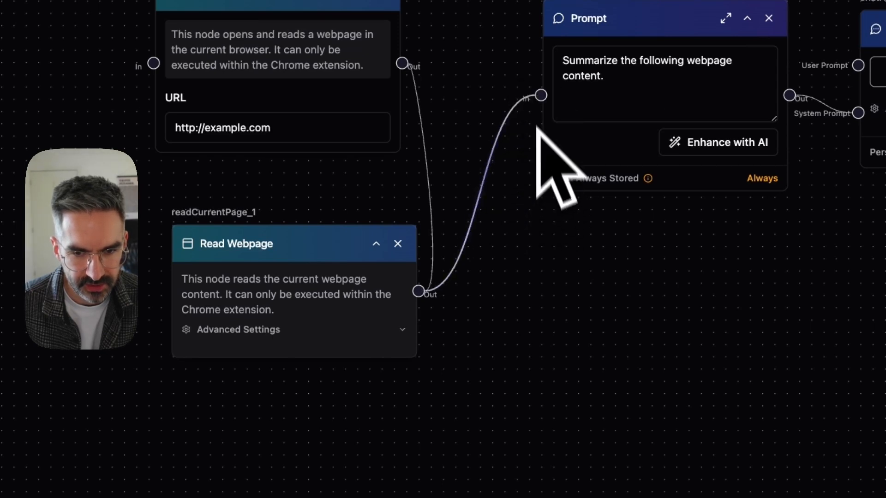
click(477, 192)
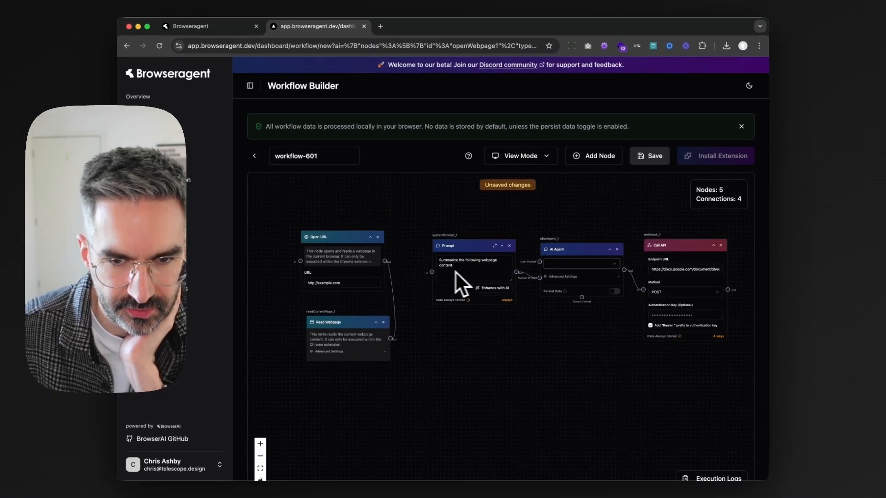
drag(390, 339, 433, 273)
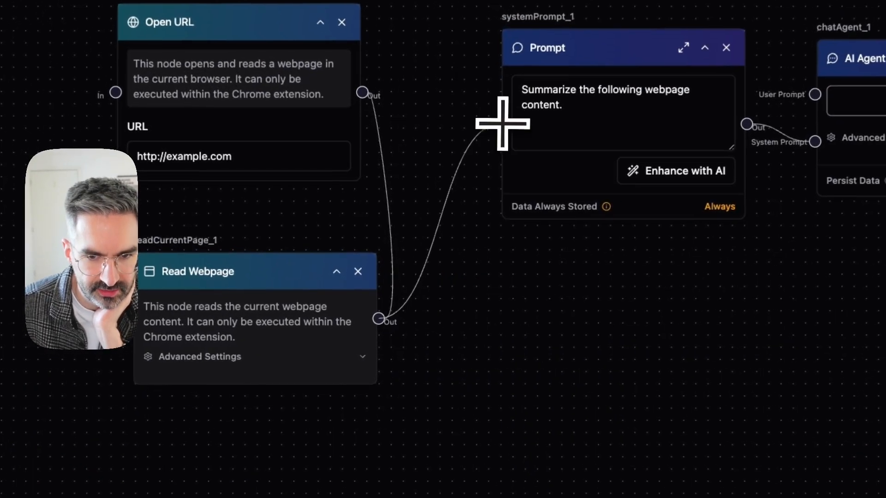
drag(503, 124, 501, 123)
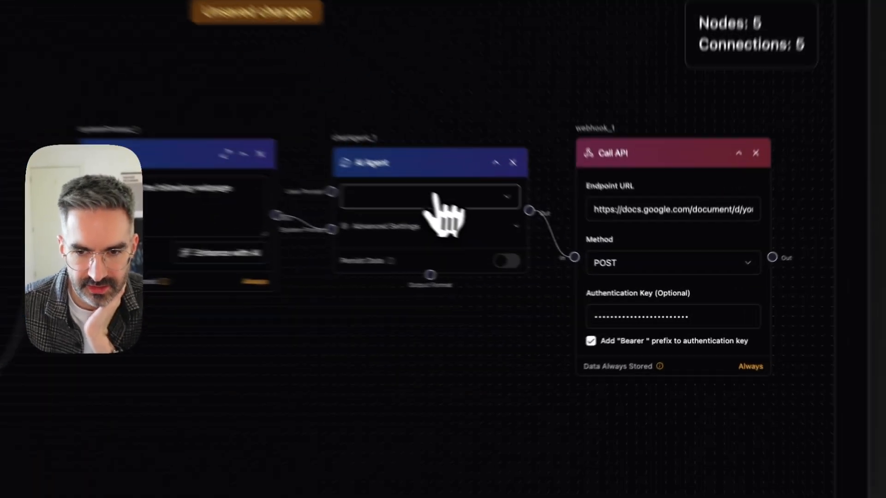
Set the AI Agent's task to Summarization and review the Call API node's endpoint URL and method settings
click(583, 263)
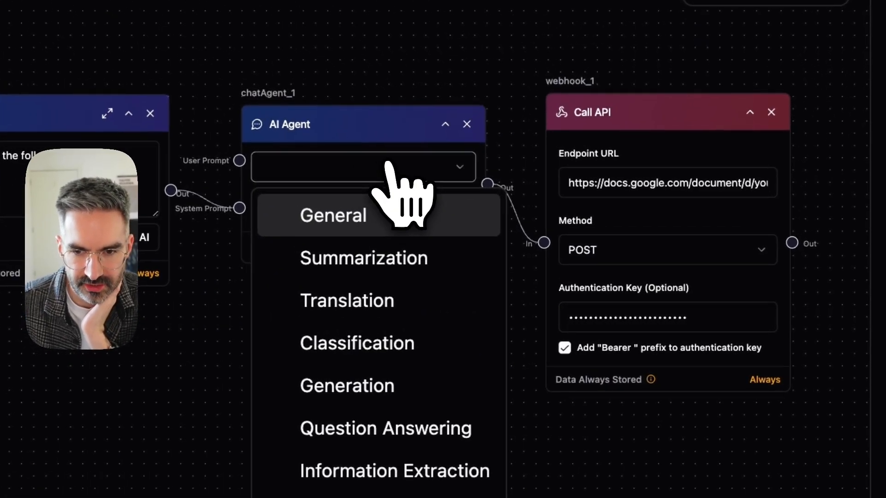
click(383, 254)
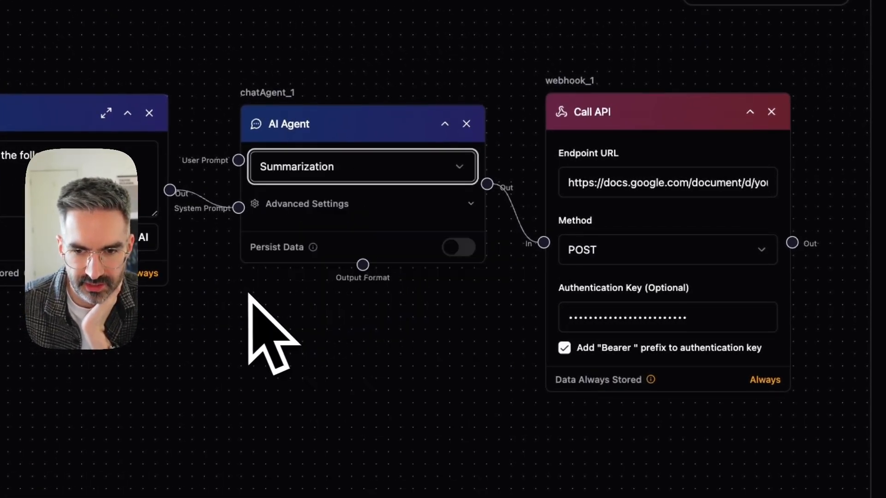
click(724, 182)
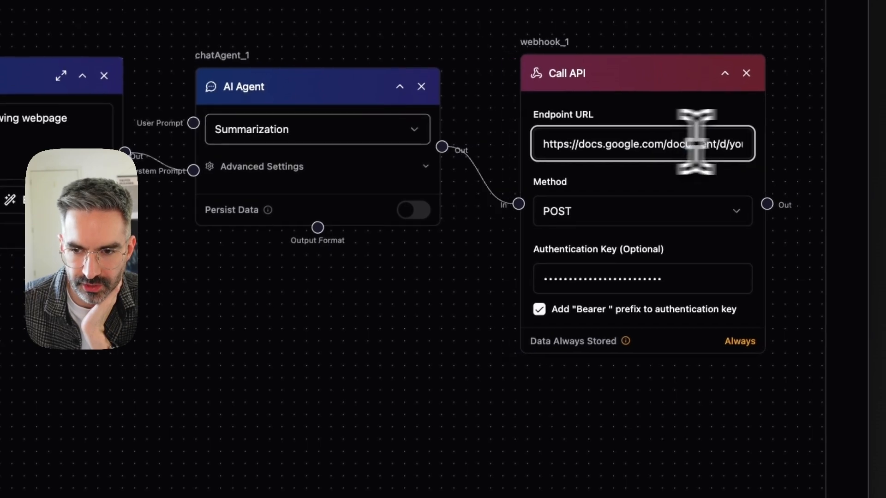
click(658, 221)
click(659, 220)
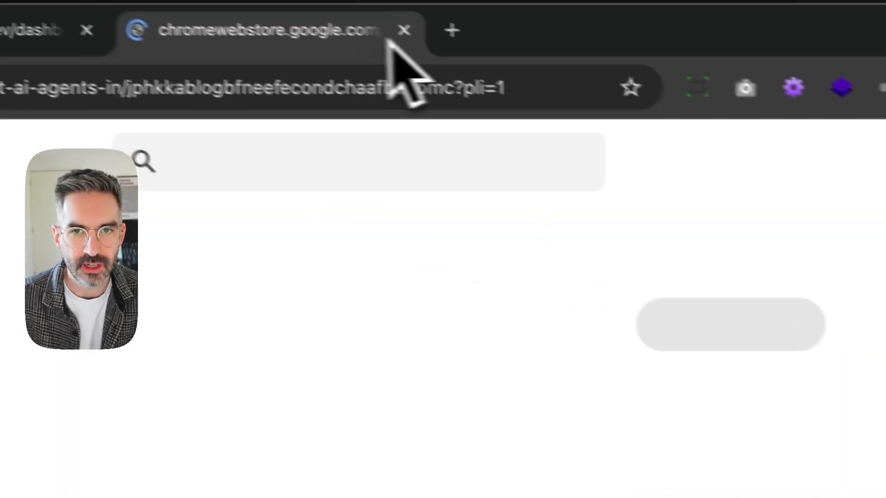
Close the Chrome Web Store tab and reopen workflow-601 from the workflows list
click(403, 30)
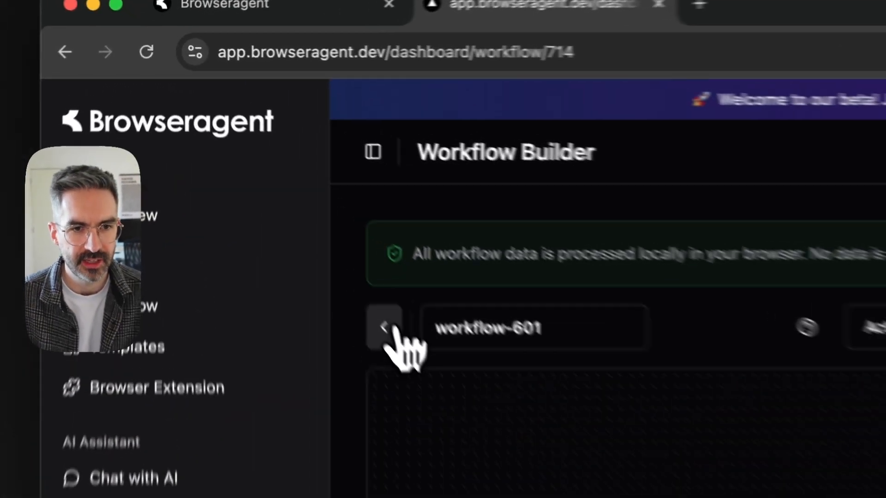
click(254, 155)
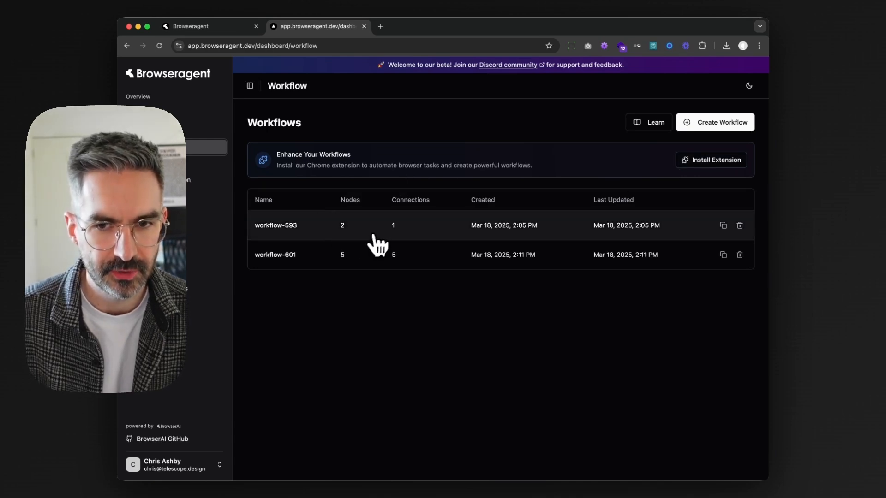
click(370, 255)
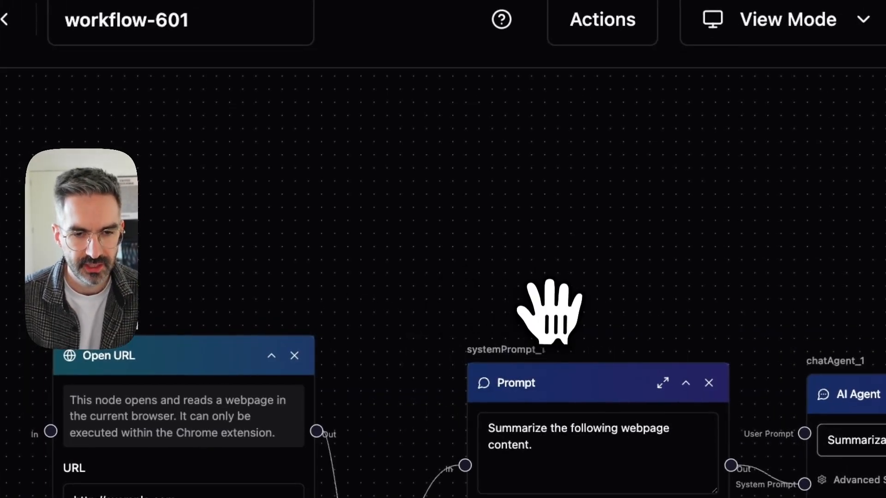
Look over the nodes and connections of workflow-601 and return to the workflows list
scroll(549, 312, down, 2)
scroll(516, 311, up, 2)
drag(363, 310, 435, 178)
drag(439, 263, 434, 242)
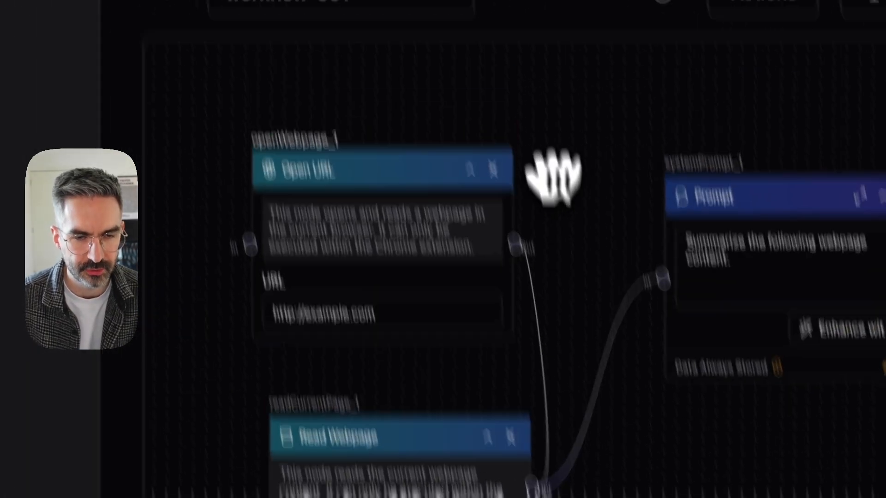
click(312, 235)
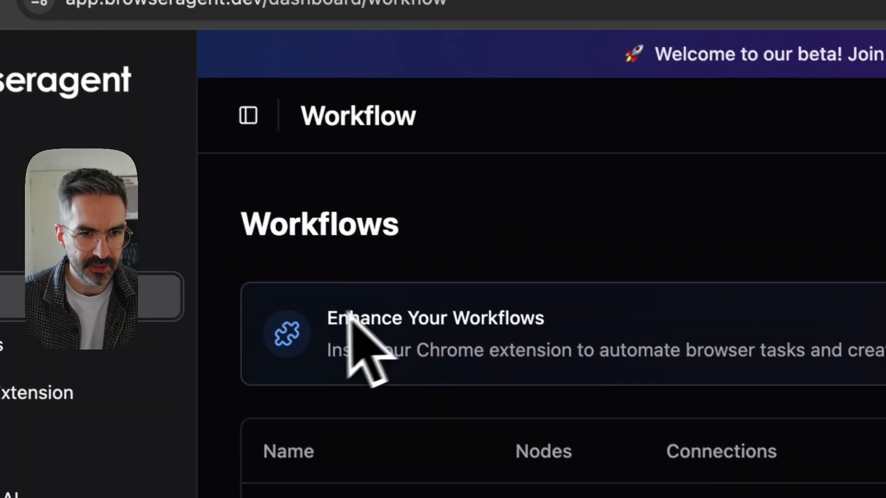
drag(279, 269, 795, 324)
click(820, 310)
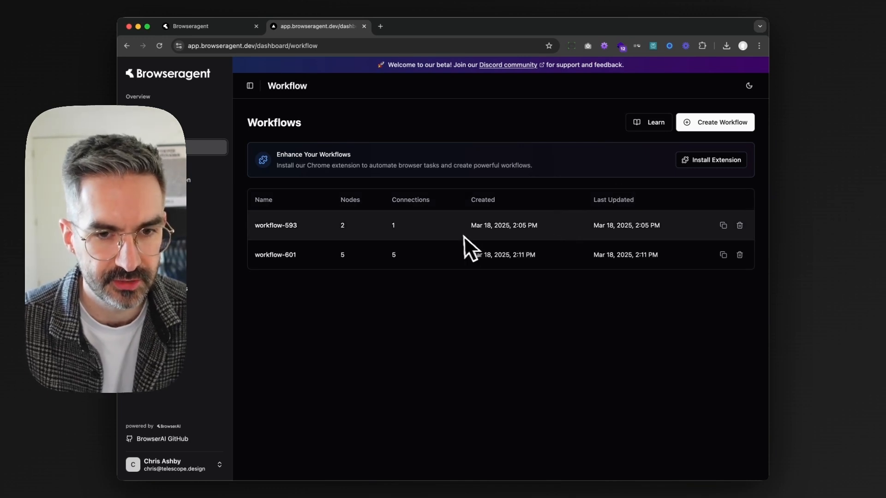
Open Chat with AI and review the available models, leaving SmolLM2-135M-Instruct selected
click(198, 215)
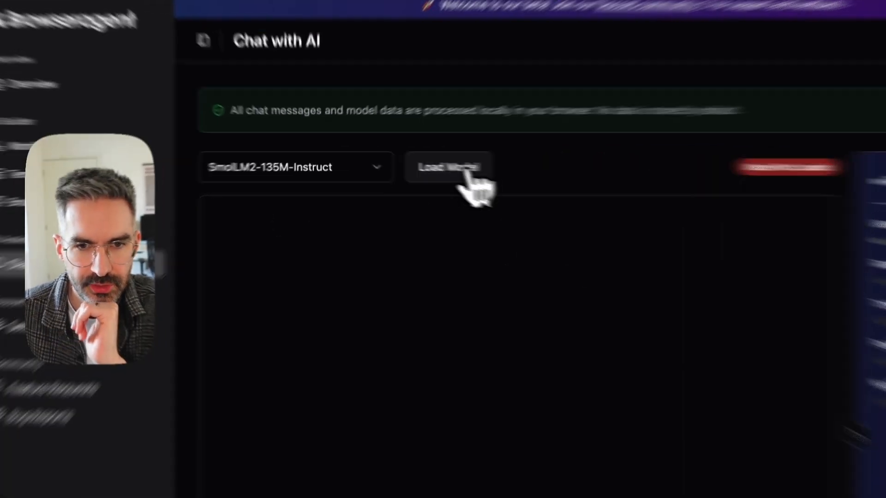
click(349, 159)
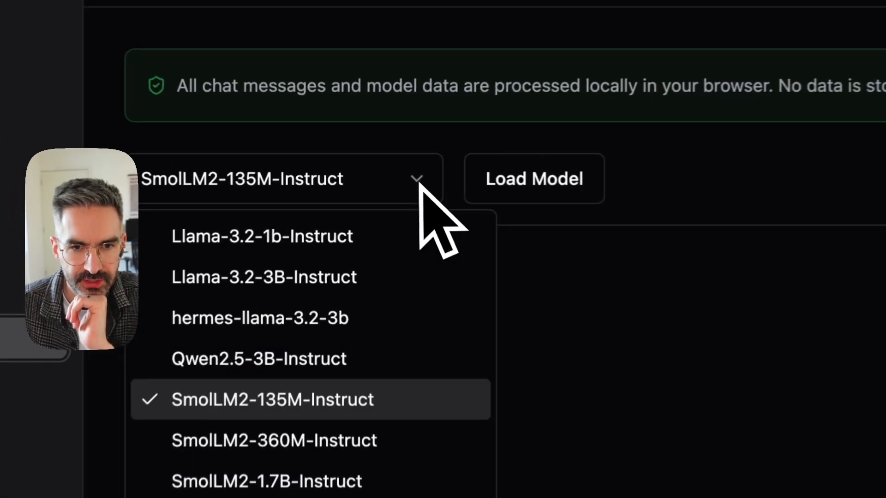
scroll(339, 234, down, 1)
scroll(390, 388, down, 5)
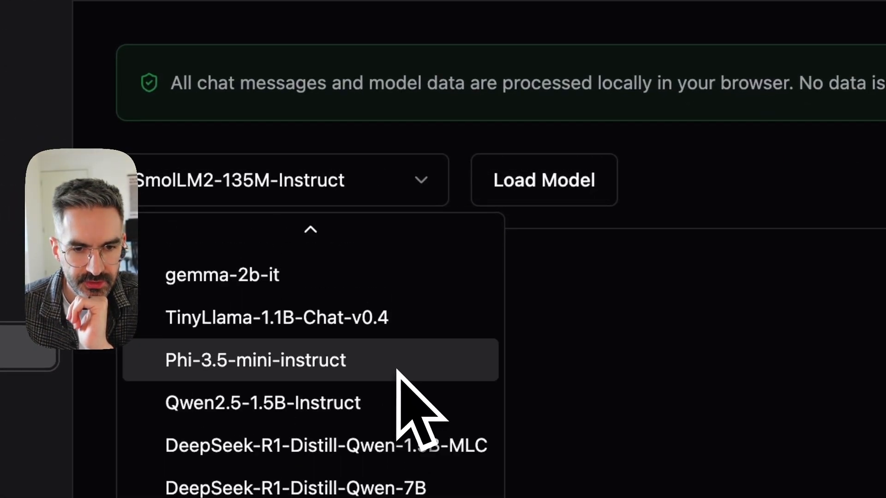
scroll(398, 364, up, 8)
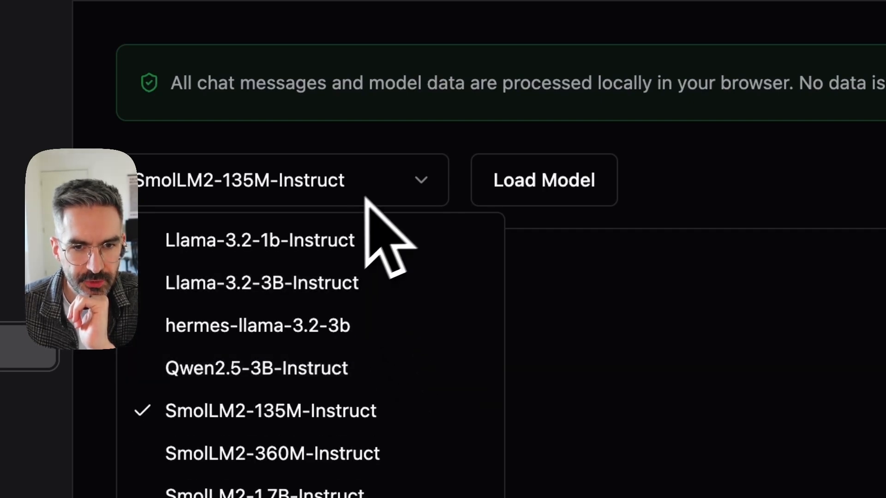
click(399, 187)
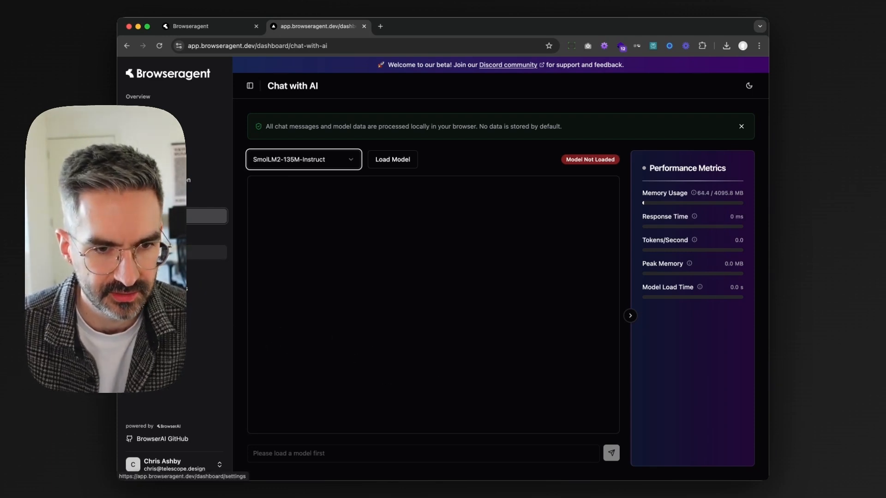
Browse the workflow templates and create a workflow from the Blog Post Generator template
click(163, 148)
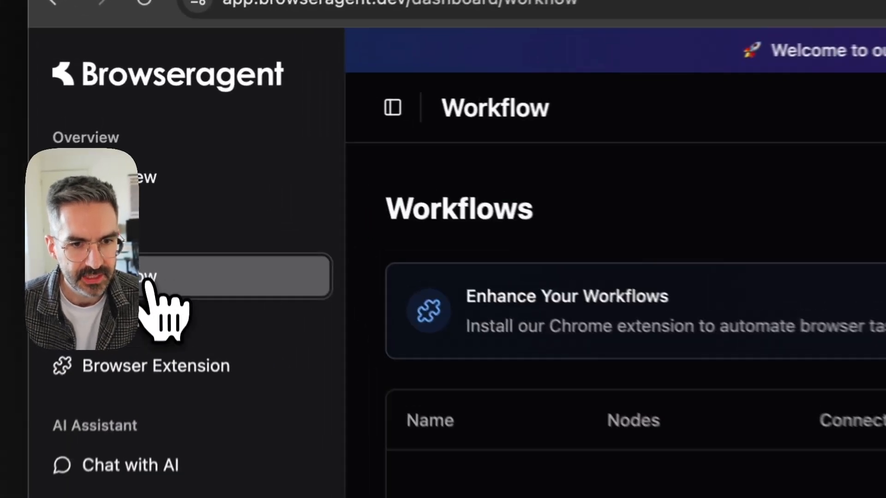
click(203, 166)
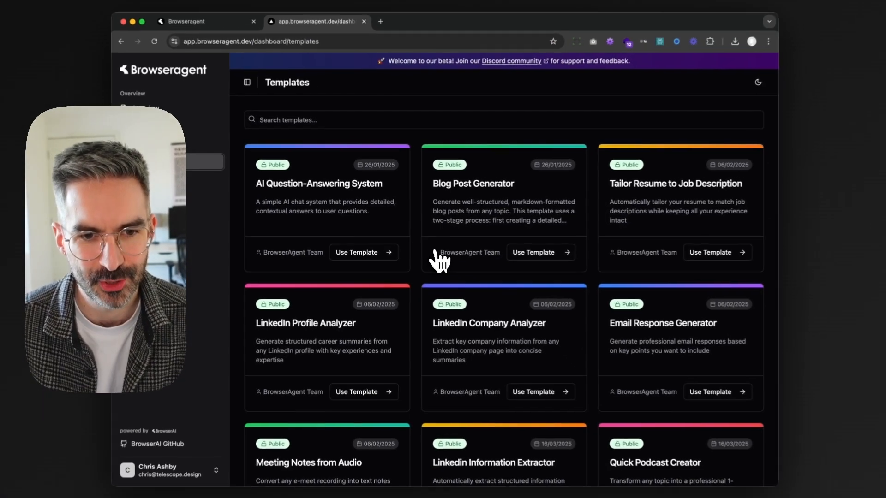
scroll(429, 258, down, 1)
scroll(431, 261, down, 3)
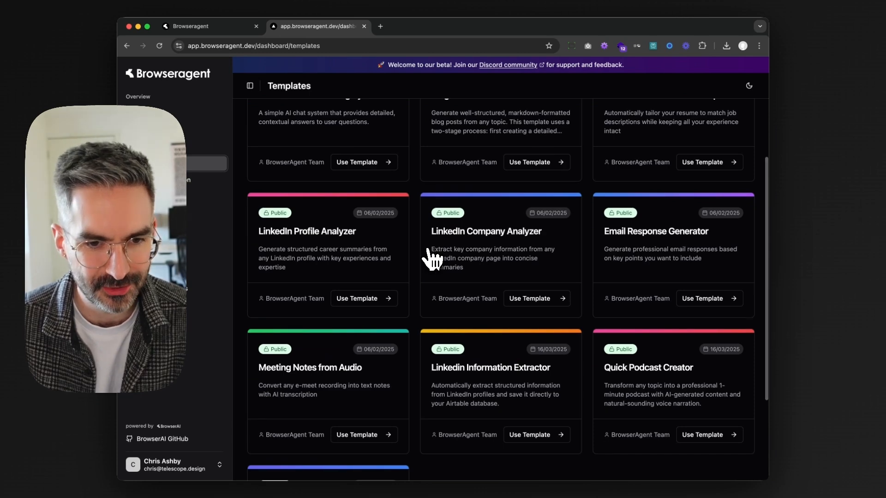
scroll(433, 258, up, 4)
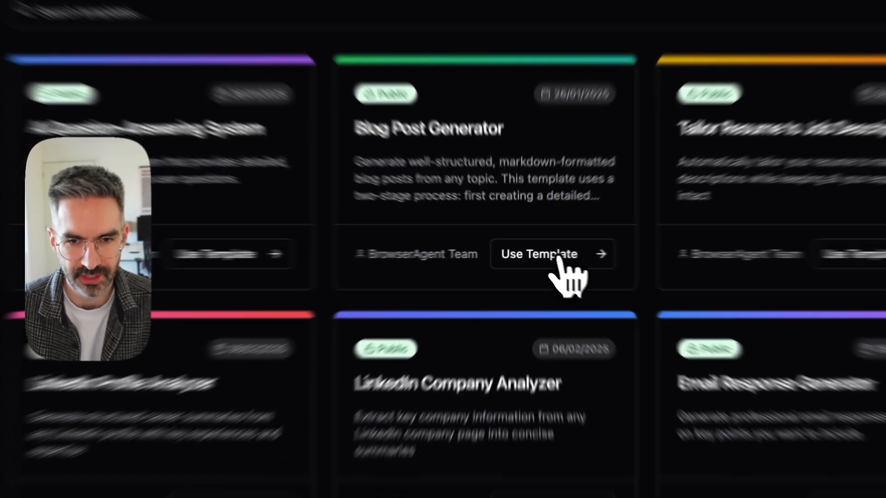
click(535, 252)
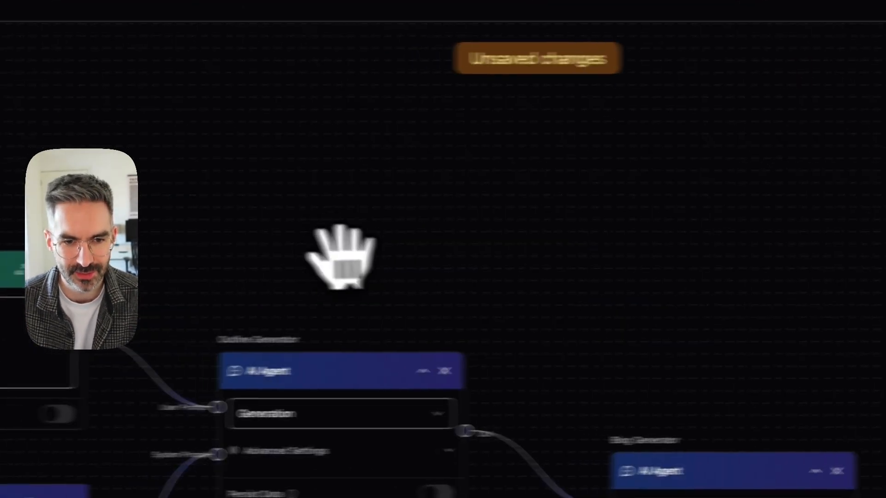
Examine how the blog workflow's topic input, outline and blog prompts, AI agents and text output are connected
drag(290, 253, 333, 127)
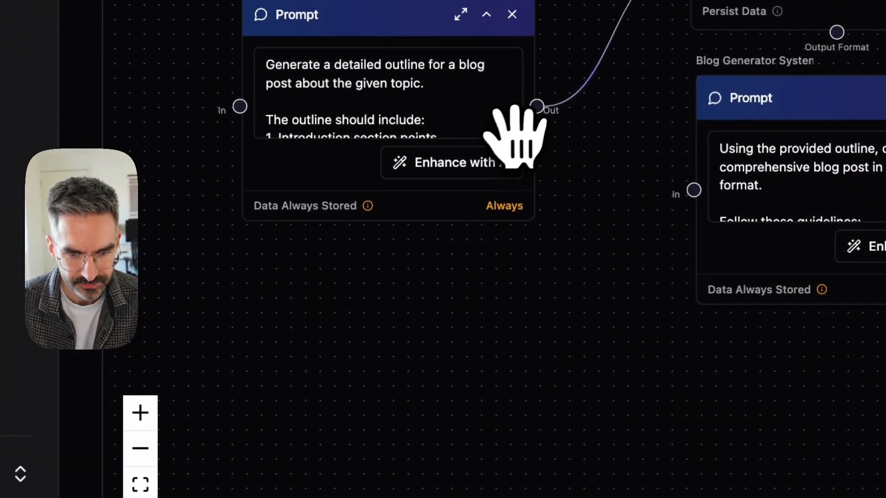
drag(491, 139, 537, 150)
click(411, 131)
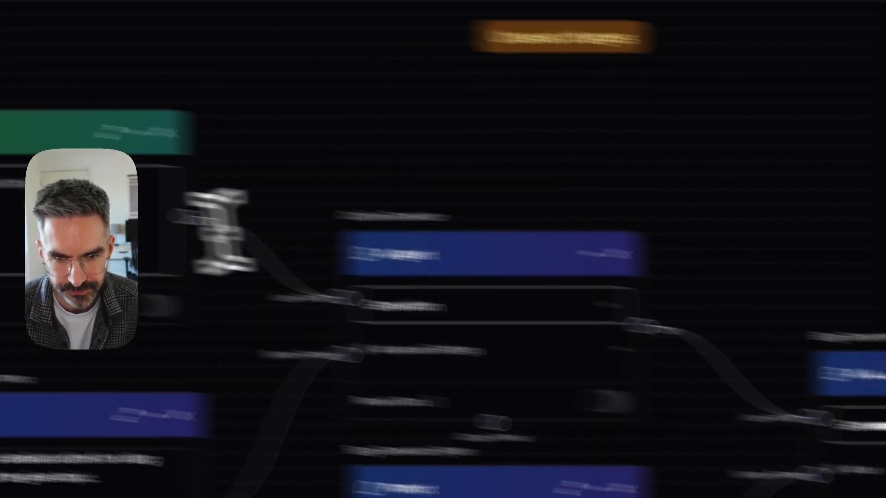
click(376, 241)
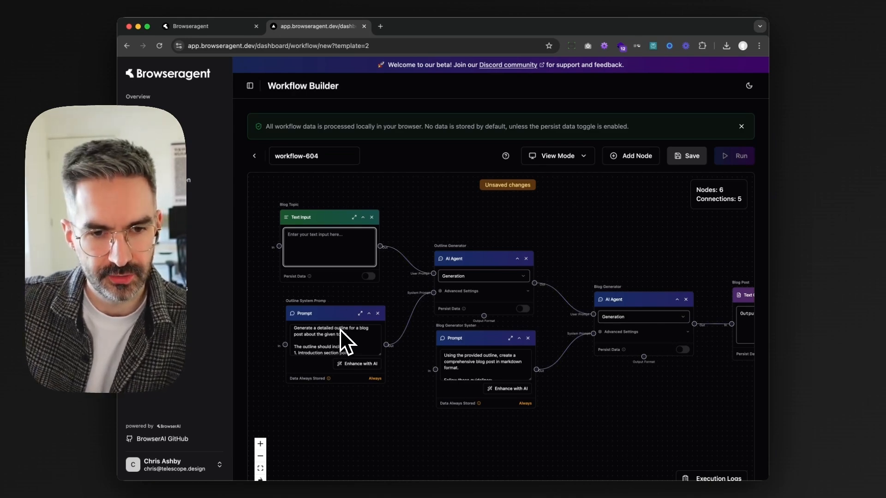
mouse_move(569, 307)
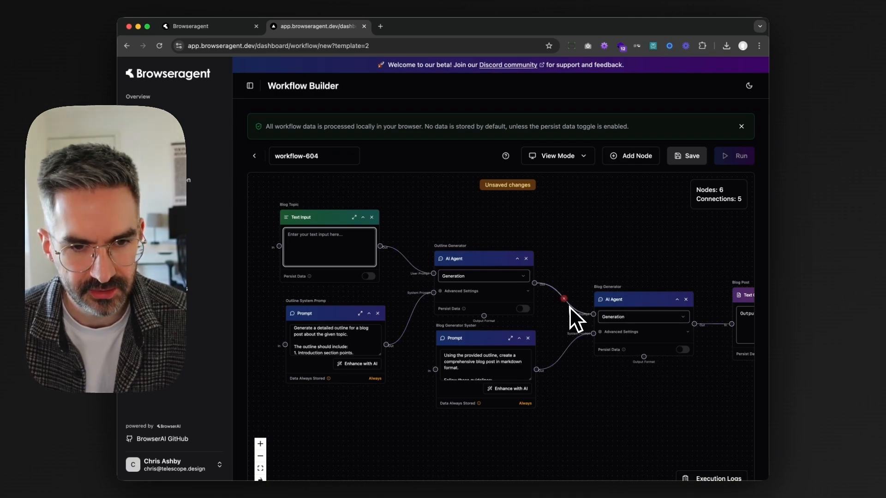
scroll(484, 247, up, 1)
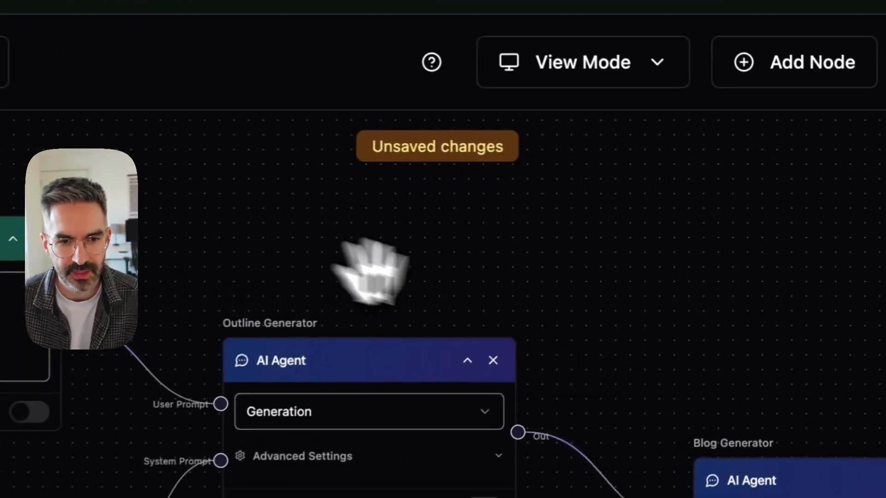
scroll(508, 228, right, 5)
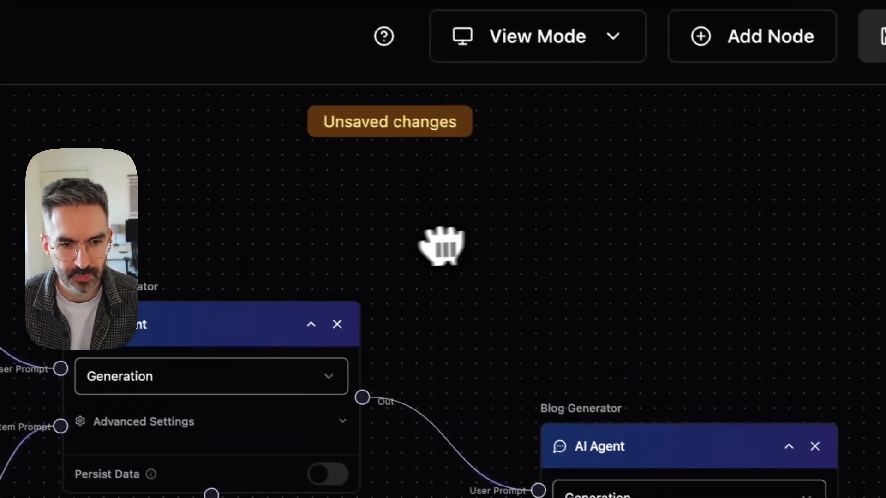
drag(369, 256, 422, 263)
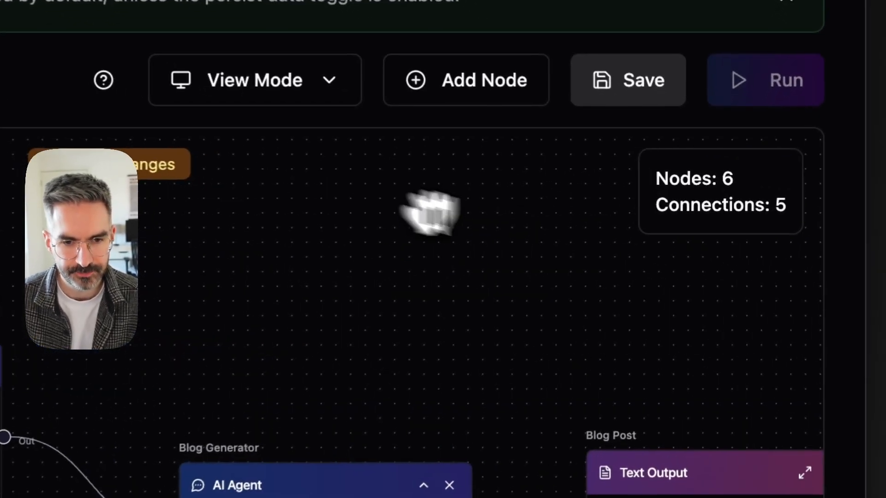
Enter "New AI products" as the text of the Blog Topic input node
drag(383, 286, 187, 346)
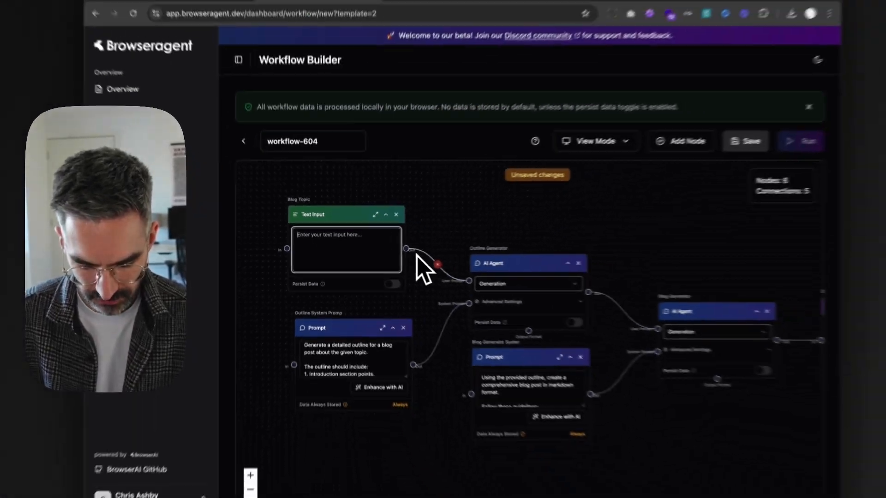
text(New AI p)
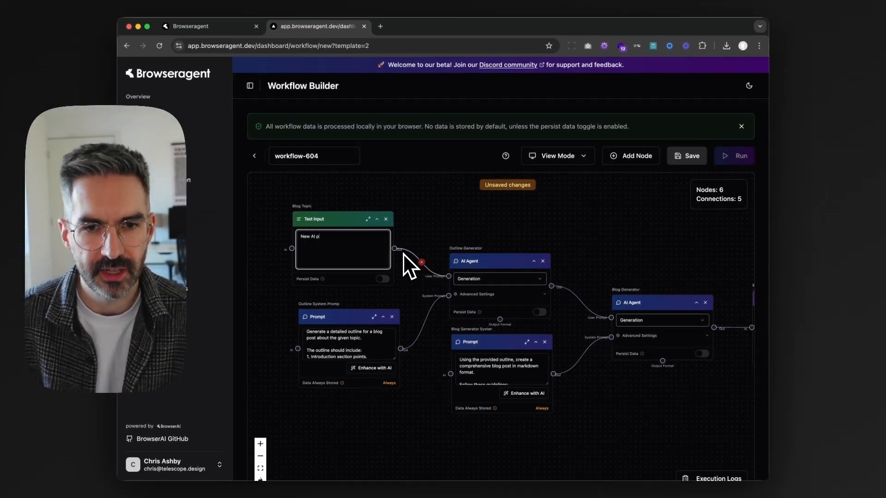
text(roducts)
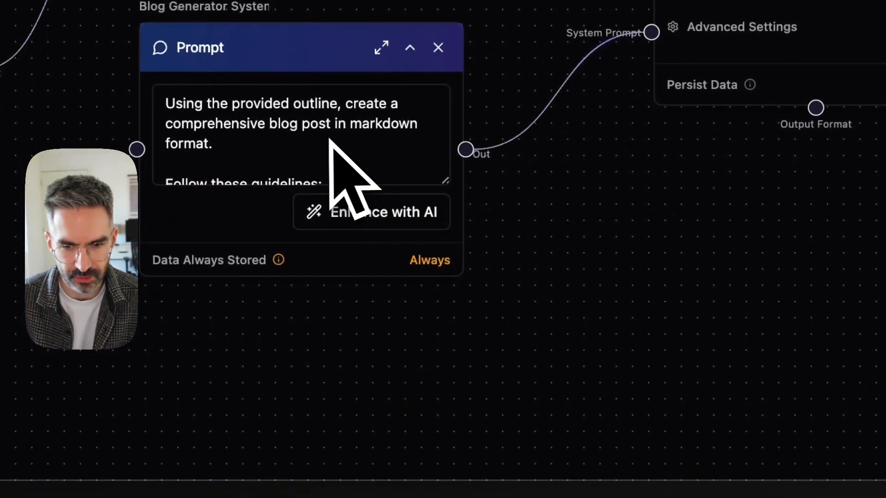
Save workflow-604 and run it
drag(756, 238, 300, 224)
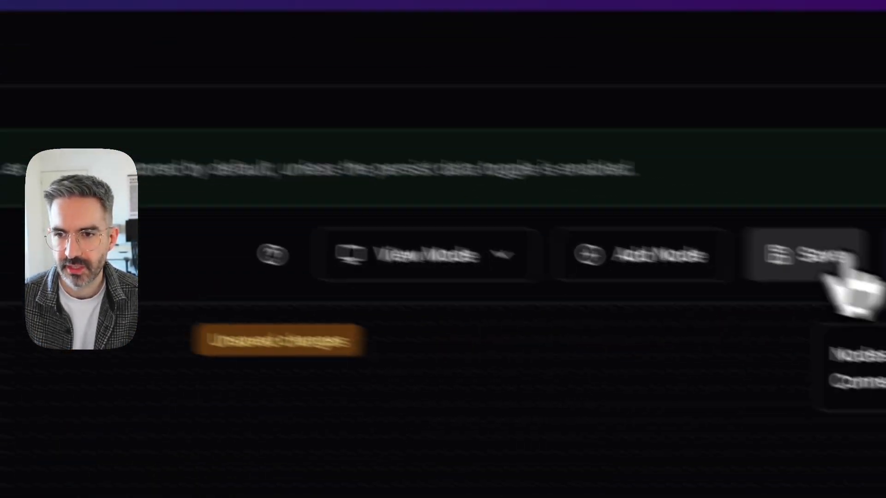
click(846, 287)
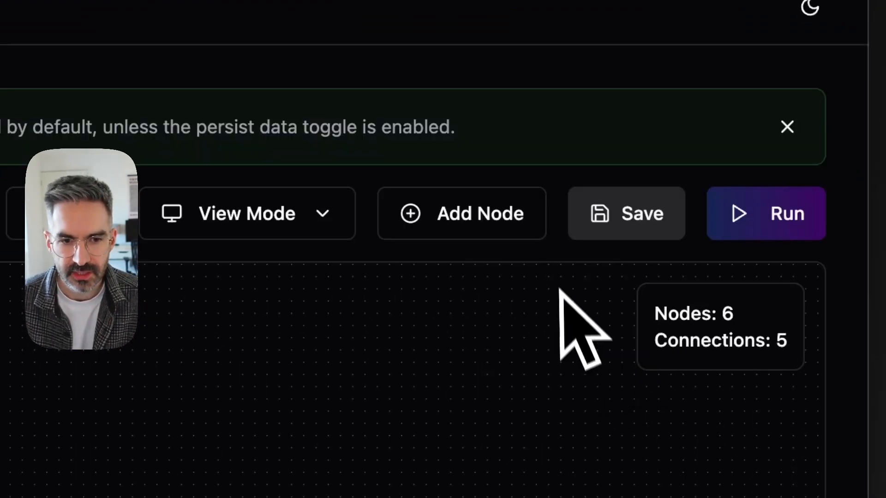
click(772, 221)
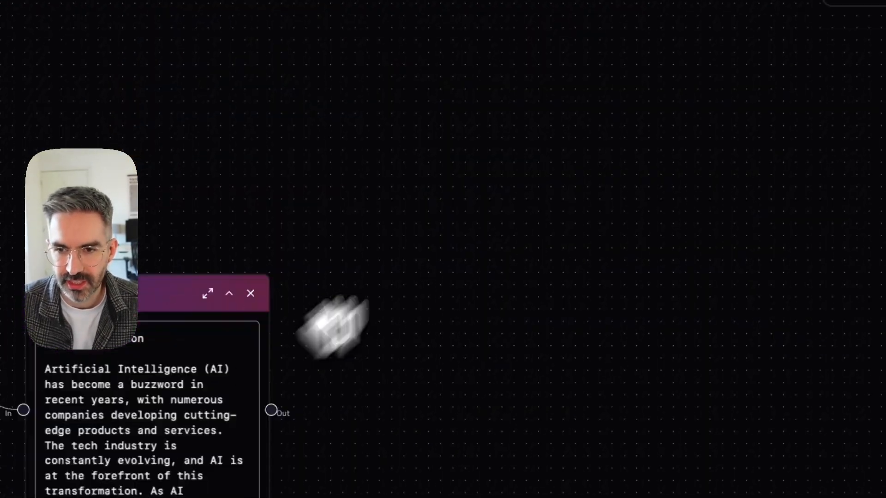
Add a Call API node to workflow-604
click(535, 42)
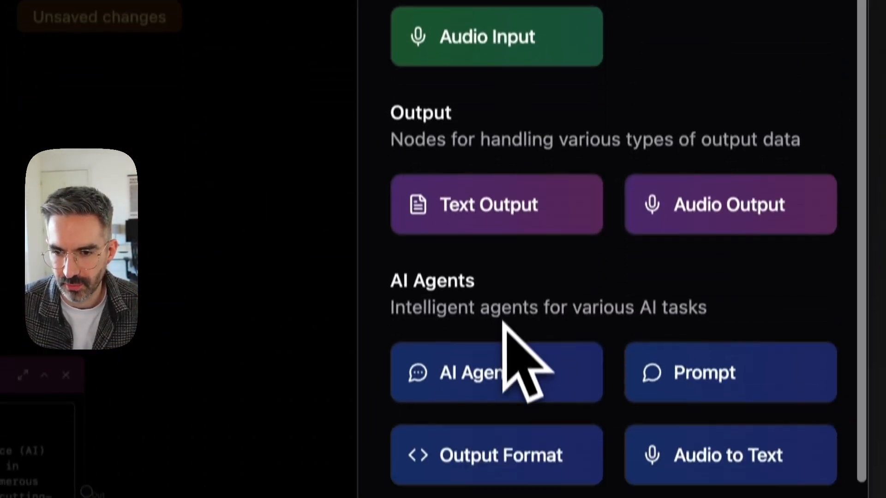
scroll(502, 323, down, 10)
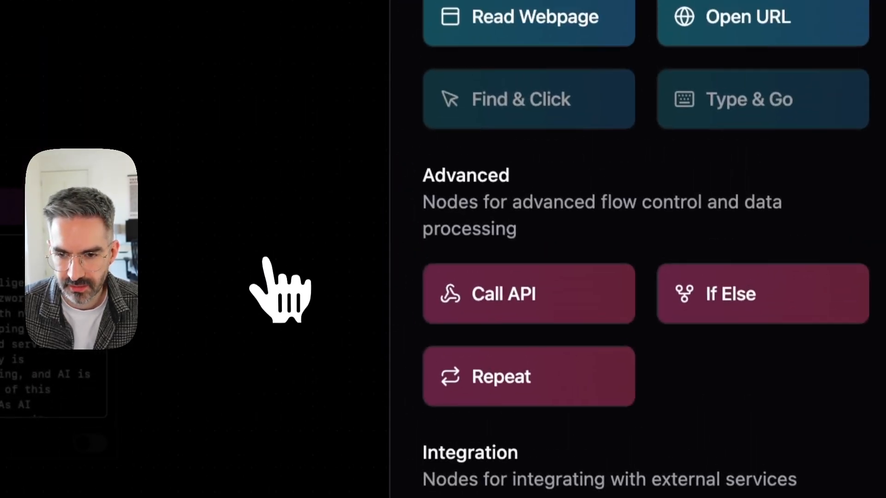
click(222, 83)
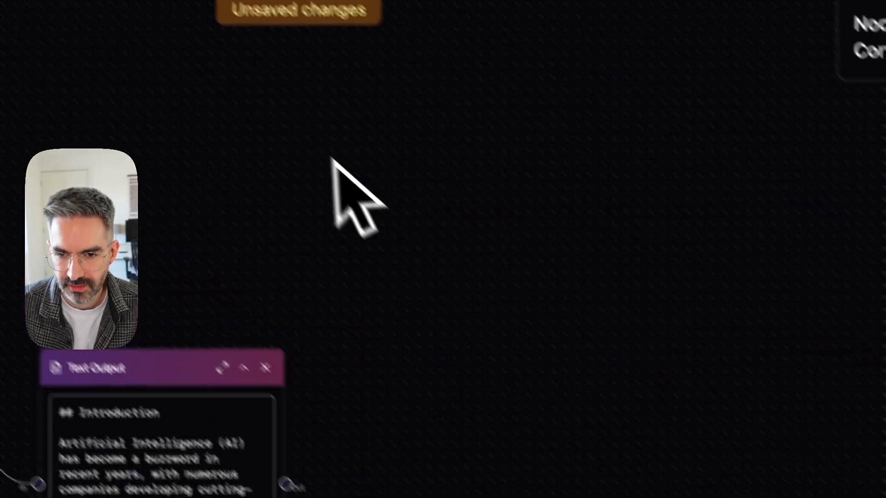
drag(329, 57, 484, 18)
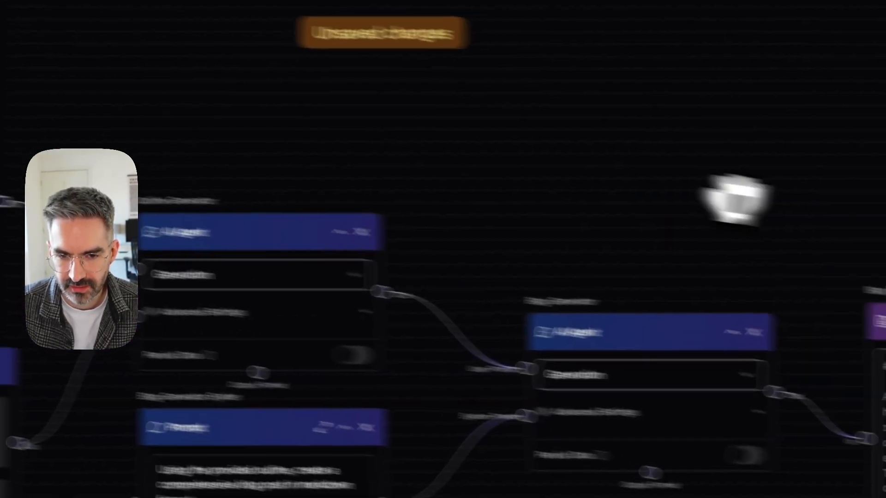
drag(211, 492, 58, 242)
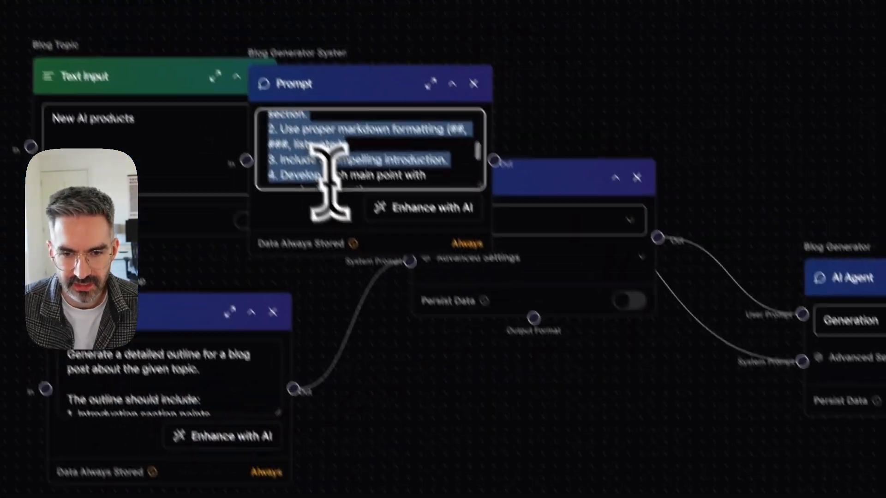
drag(70, 147, 267, 437)
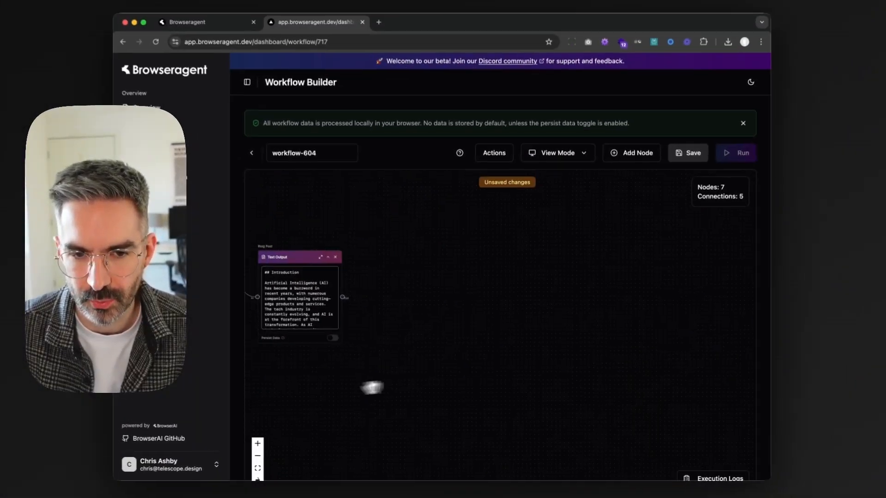
Move the Call API node beside the Blog Post Text Output node, on its output side
drag(493, 341, 567, 333)
drag(606, 303, 457, 357)
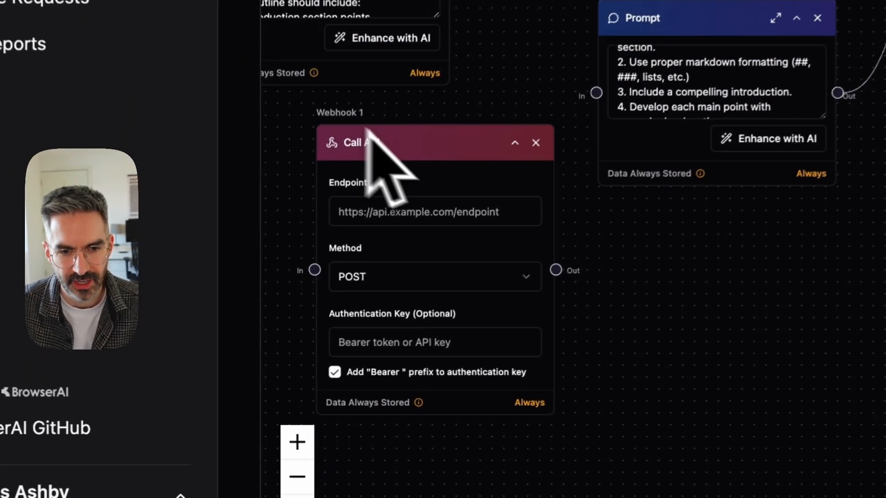
drag(410, 141, 572, 158)
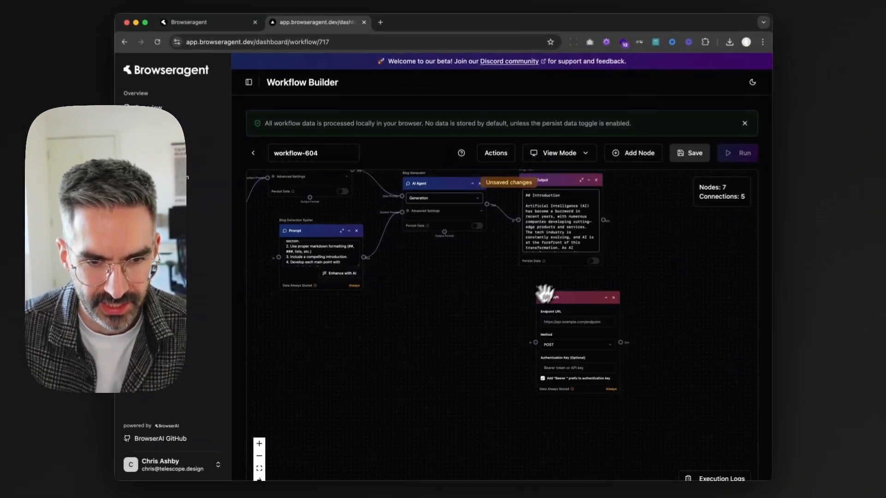
drag(544, 291, 406, 367)
drag(459, 370, 555, 258)
Connect the Text Output node's output to the Call API node's input and inspect its Endpoint URL and Authentication Key fields
drag(460, 295, 508, 298)
click(537, 279)
click(543, 323)
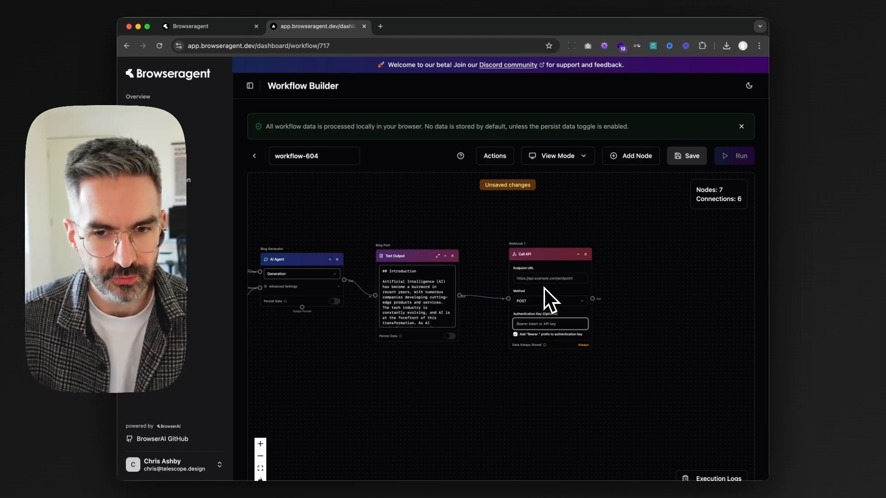
Review the whole workflow-604 chain from the Blog Topic Text Input through the prompts and AI Agents to the Text Output and Call API nodes
drag(395, 373, 506, 365)
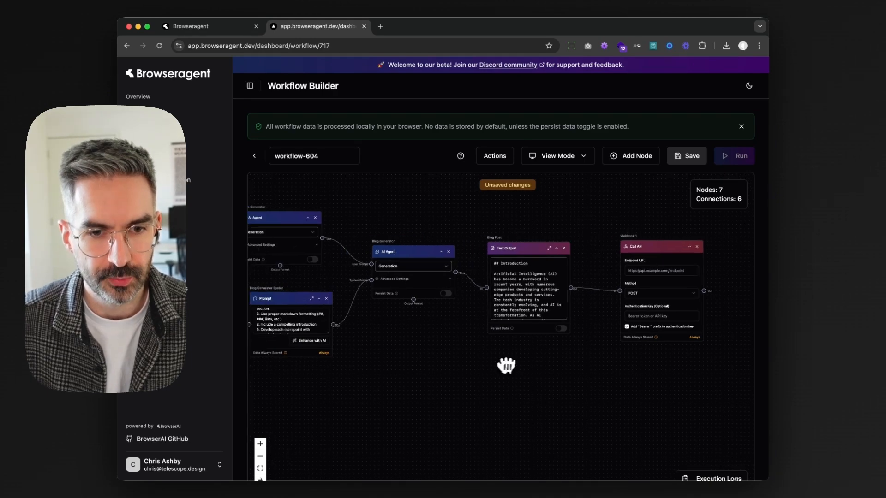
drag(381, 359, 507, 367)
mouse_move(405, 365)
mouse_down()
mouse_move(494, 371)
mouse_move(410, 364)
mouse_up()
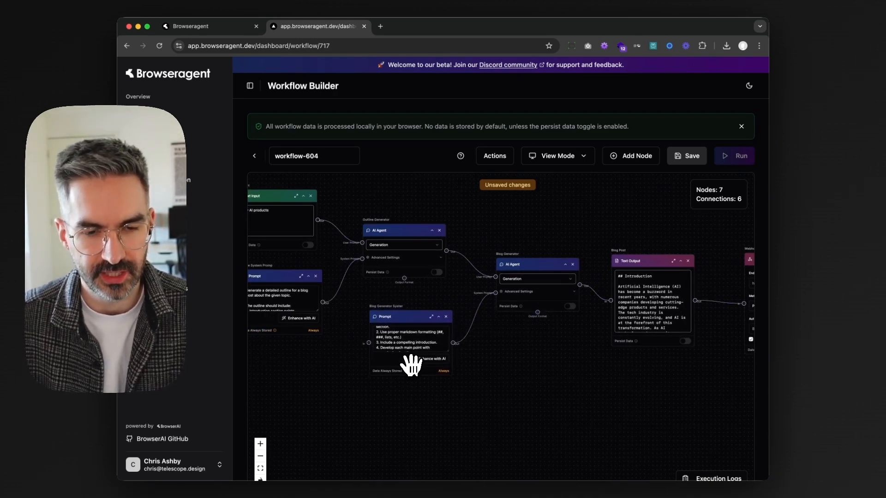
drag(316, 371, 414, 406)
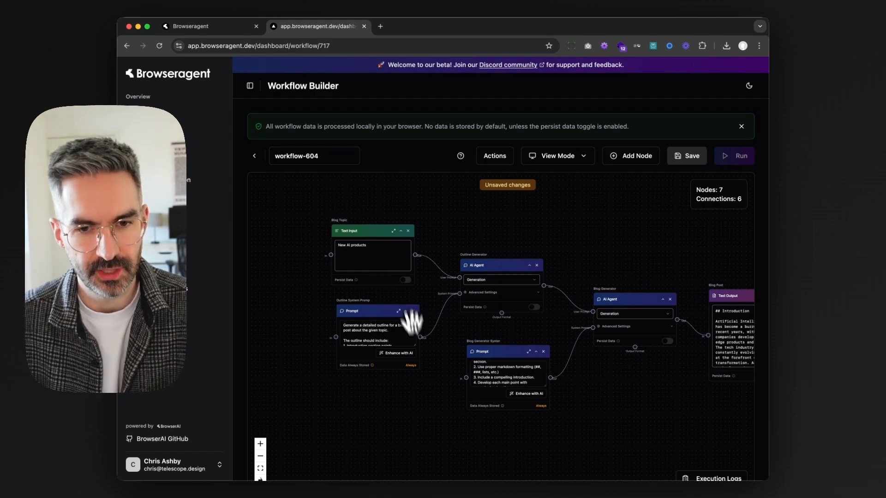
scroll(415, 326, right, 10)
scroll(521, 391, right, 3)
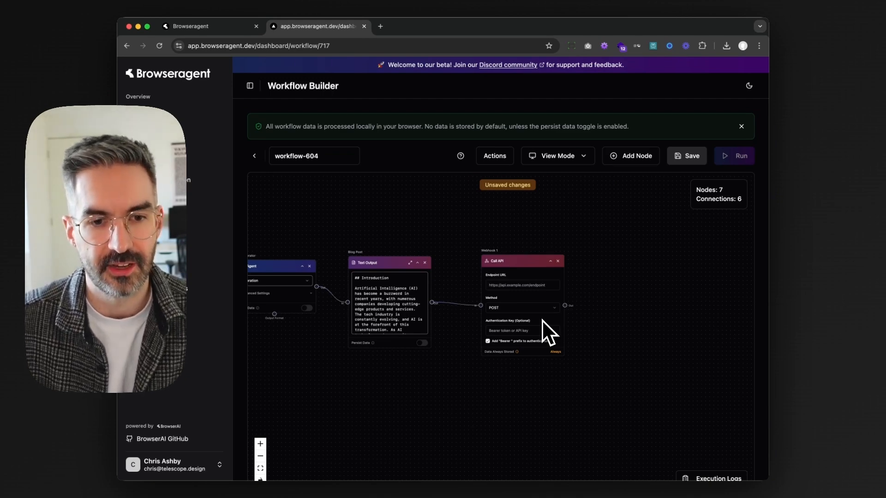
scroll(530, 332, left, 10)
scroll(536, 359, left, 3)
scroll(536, 359, up, 3)
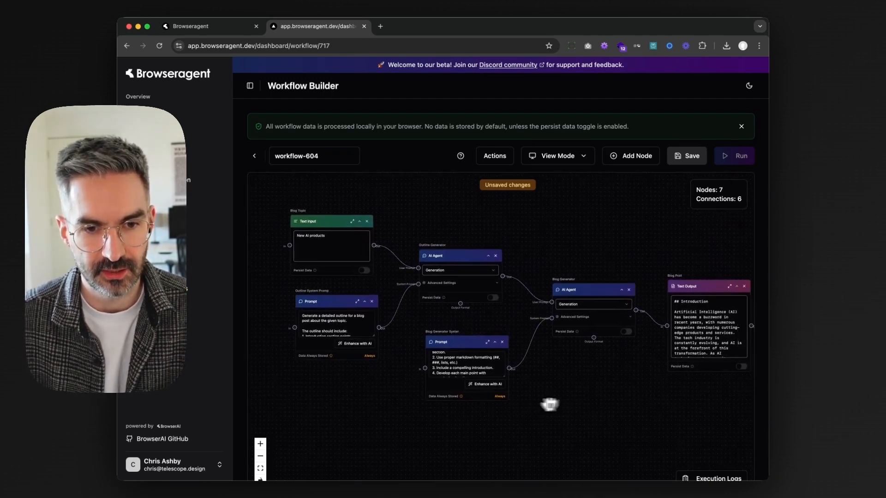
drag(550, 405, 517, 405)
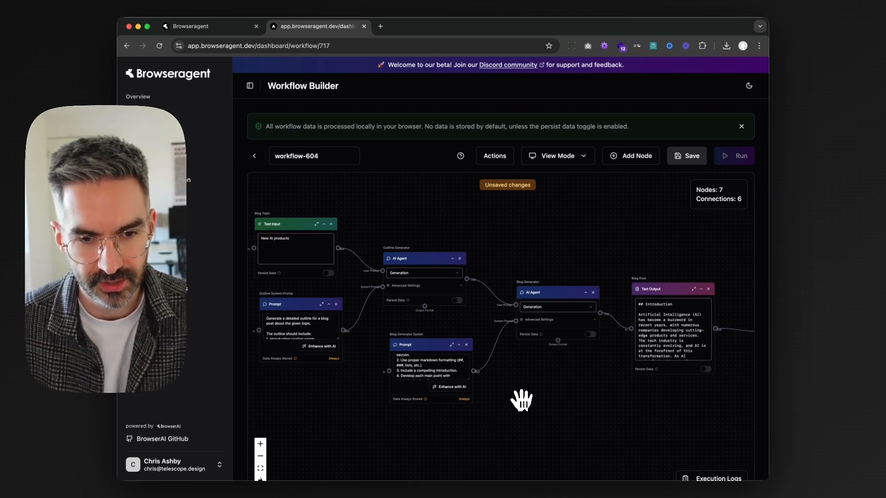
scroll(545, 386, right, 10)
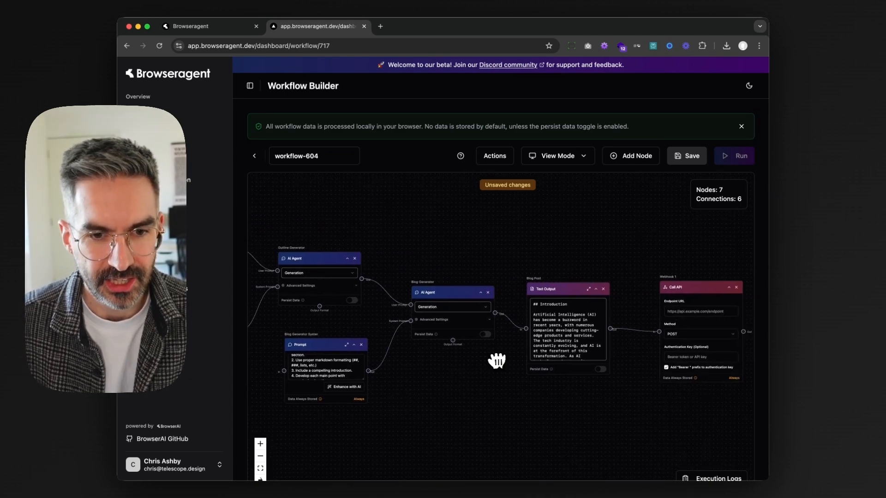
scroll(559, 385, right, 3)
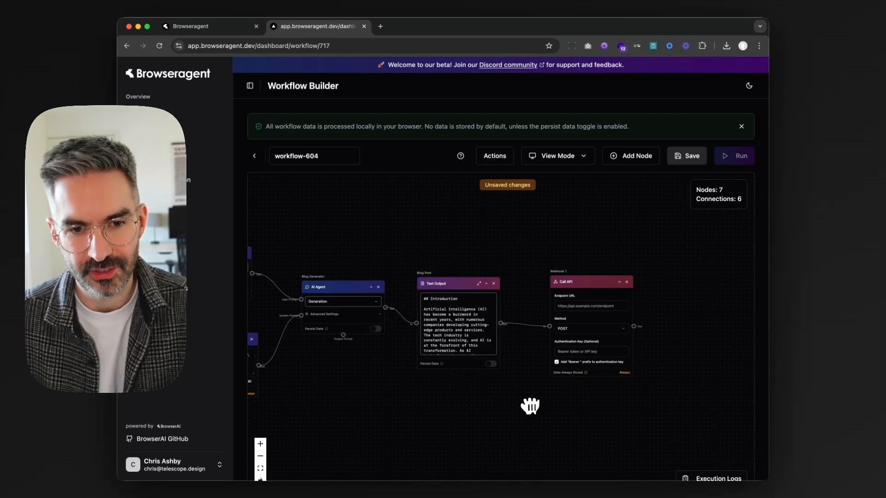